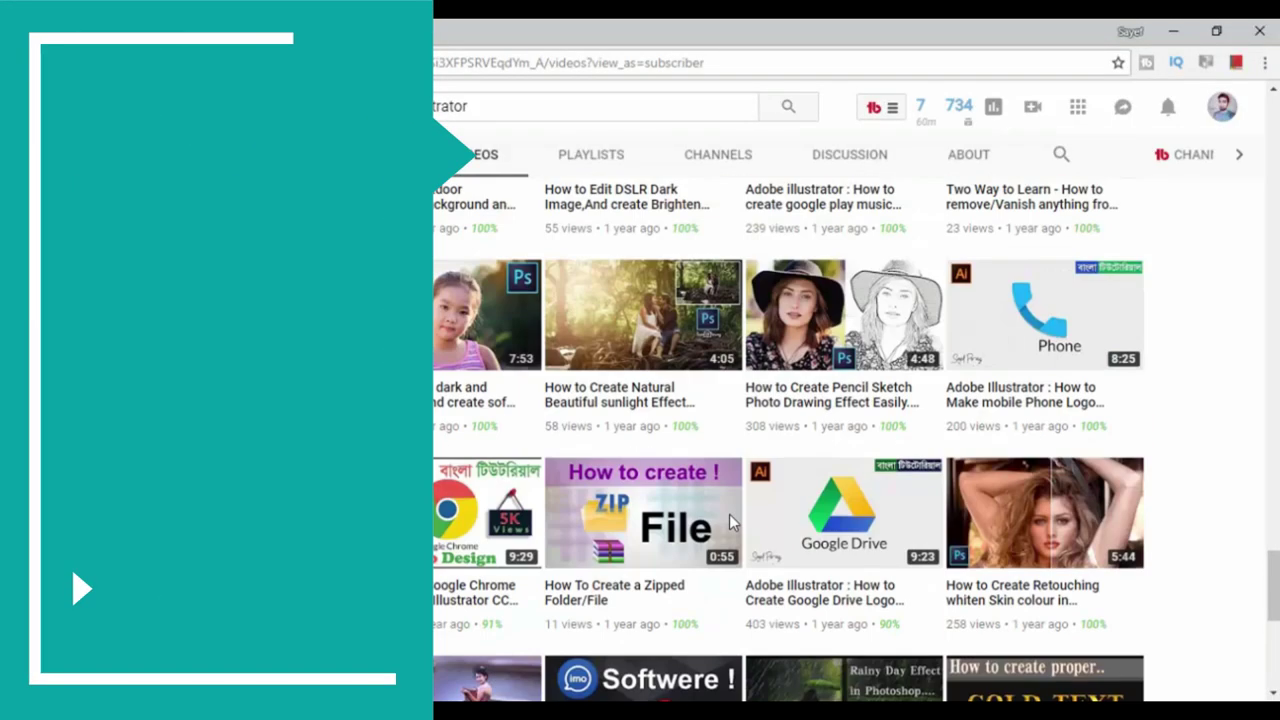
# - Start a new document, keeping Pixels as the measurement unit
pyautogui.scroll(3, 730, 520)
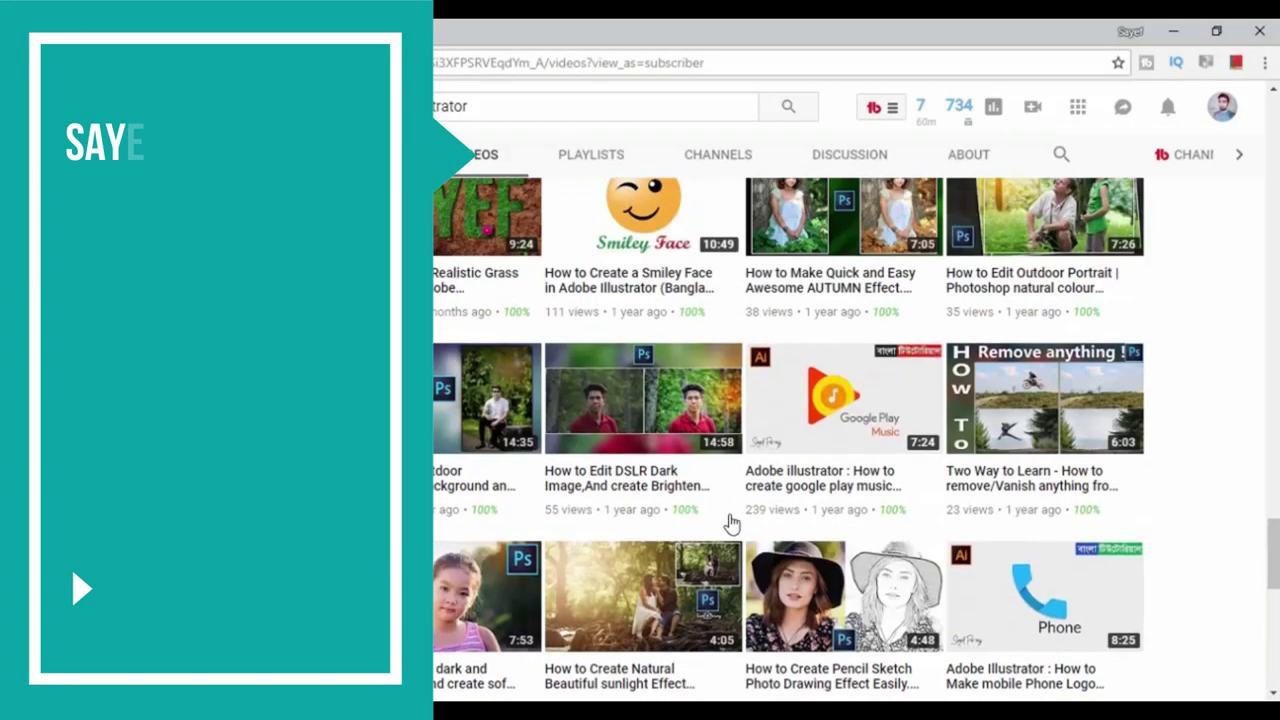
pyautogui.scroll(2, 730, 520)
pyautogui.scroll(2, 730, 520)
pyautogui.scroll(3, 730, 520)
pyautogui.scroll(2, 730, 520)
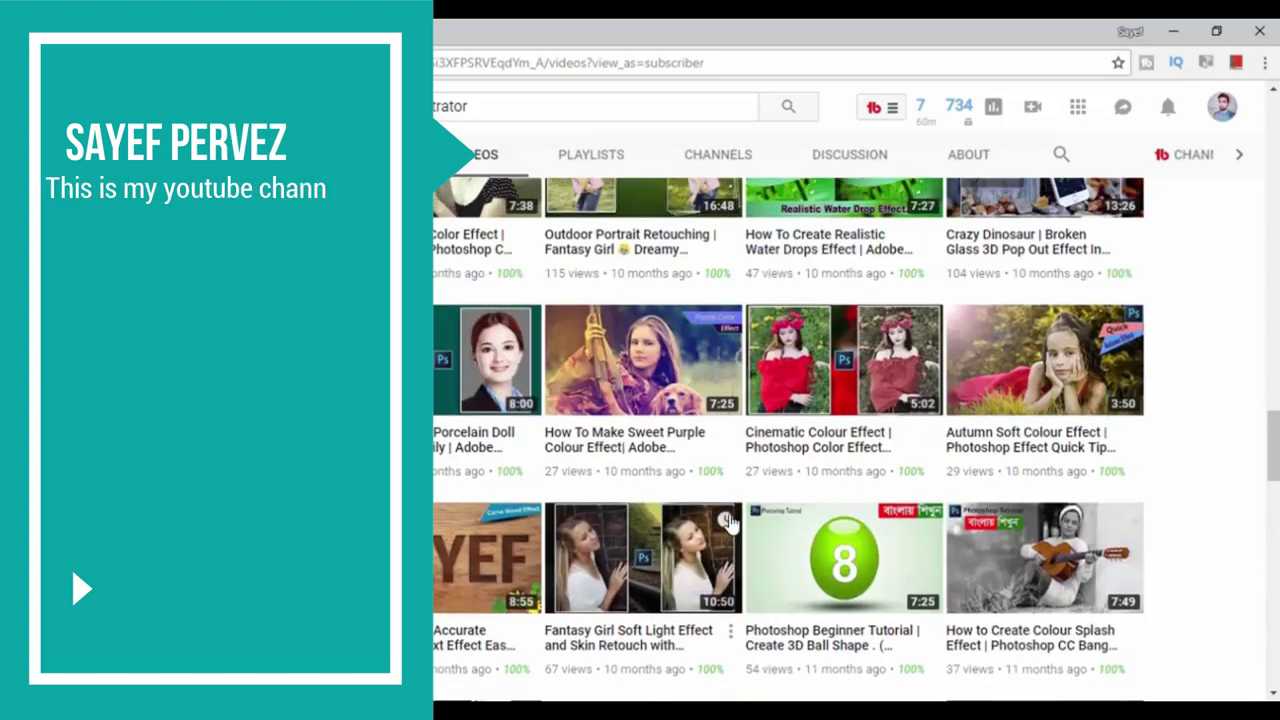
pyautogui.scroll(4, 730, 520)
pyautogui.scroll(2, 730, 520)
pyautogui.scroll(3, 730, 520)
pyautogui.scroll(3, 730, 522)
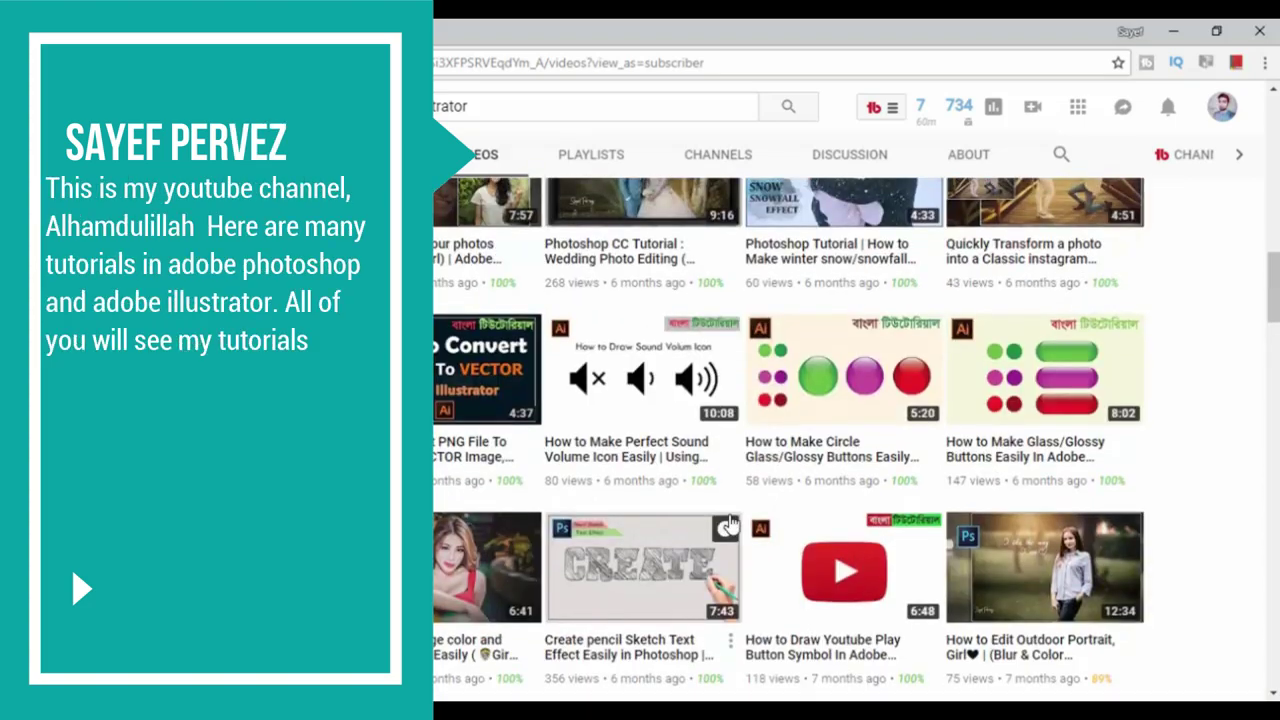
pyautogui.scroll(3, 730, 522)
pyautogui.scroll(3, 730, 522)
pyautogui.scroll(3, 730, 522)
pyautogui.scroll(3, 731, 523)
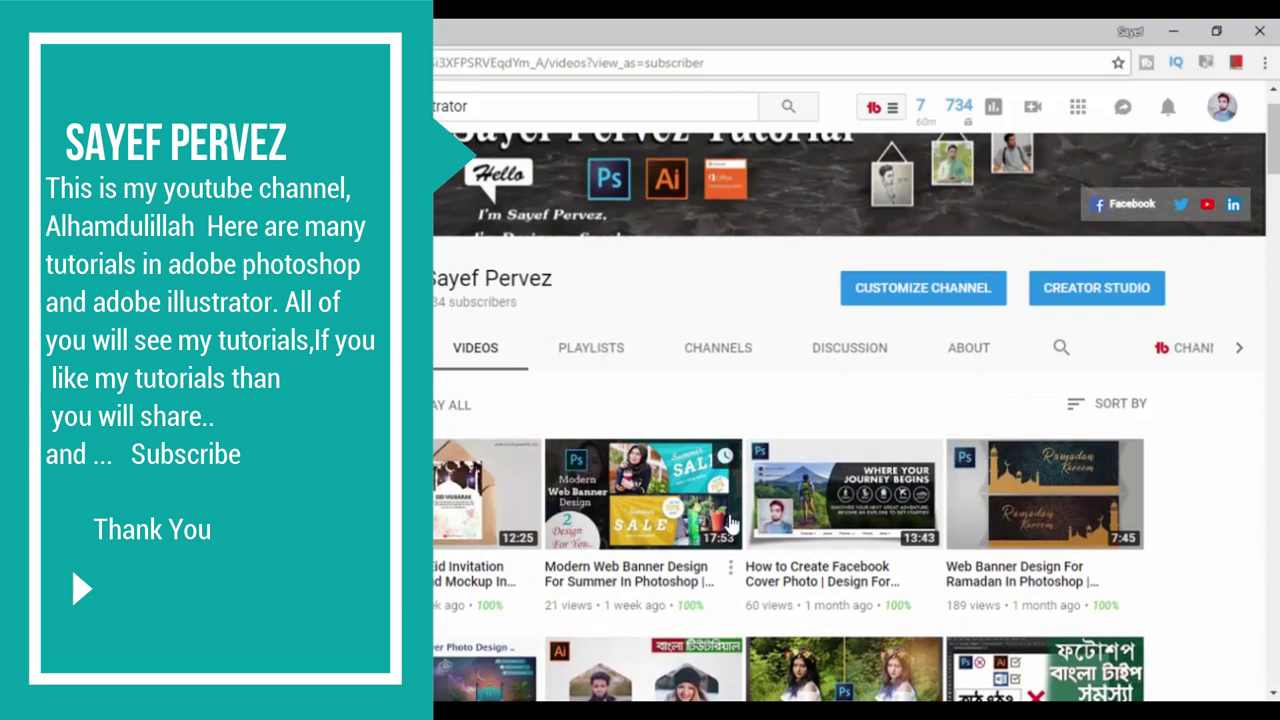
pyautogui.scroll(-2, 730, 522)
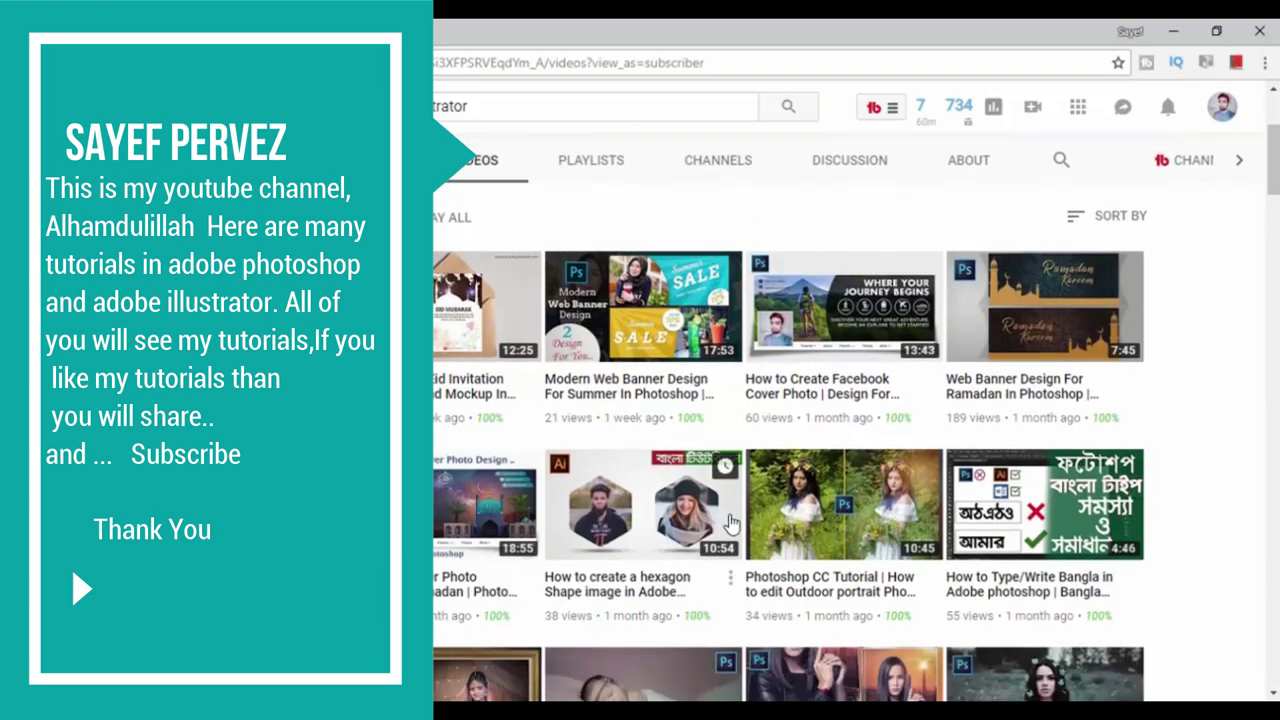
pyautogui.scroll(-3, 731, 523)
pyautogui.scroll(-3, 731, 523)
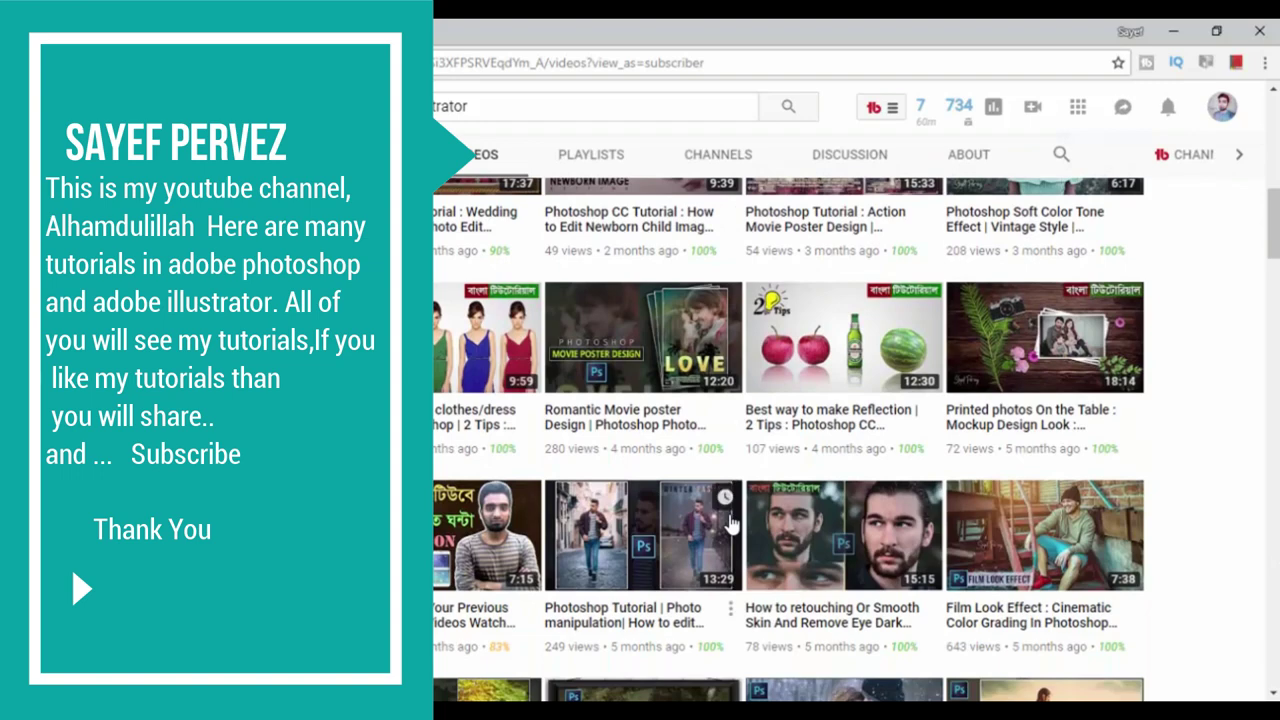
pyautogui.scroll(-2, 731, 523)
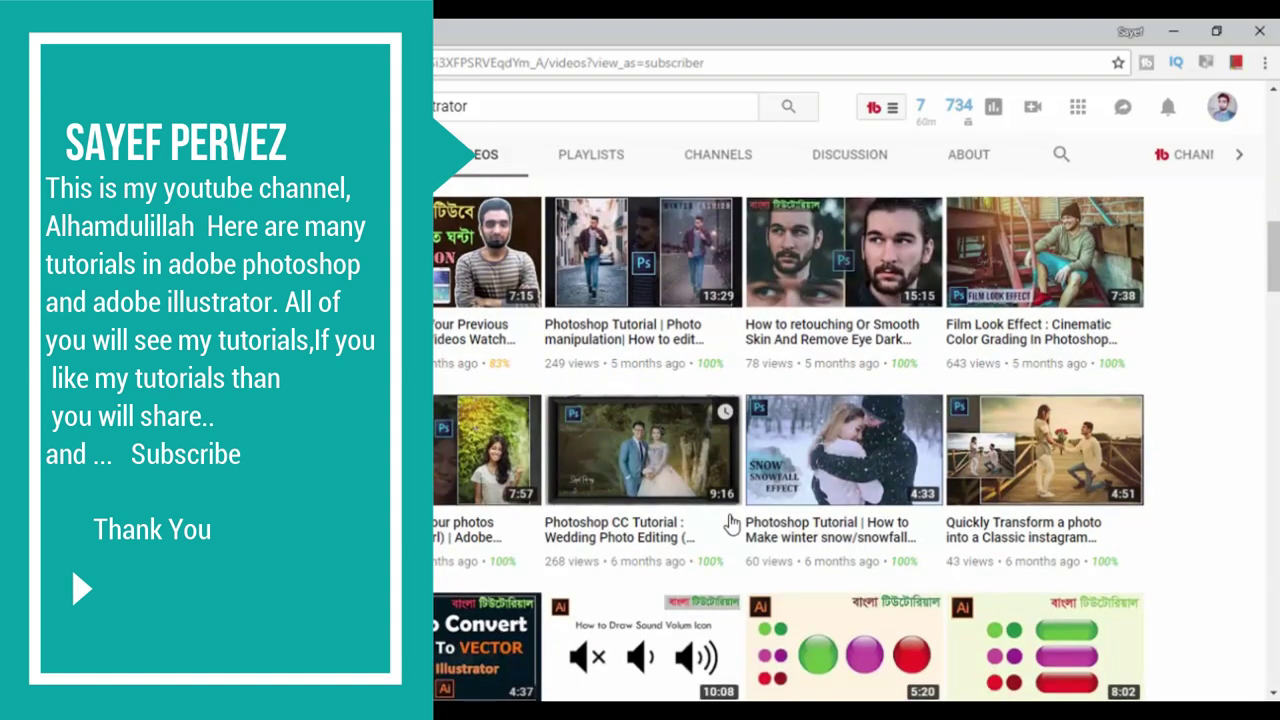
pyautogui.scroll(-3, 731, 523)
pyautogui.scroll(-1, 731, 523)
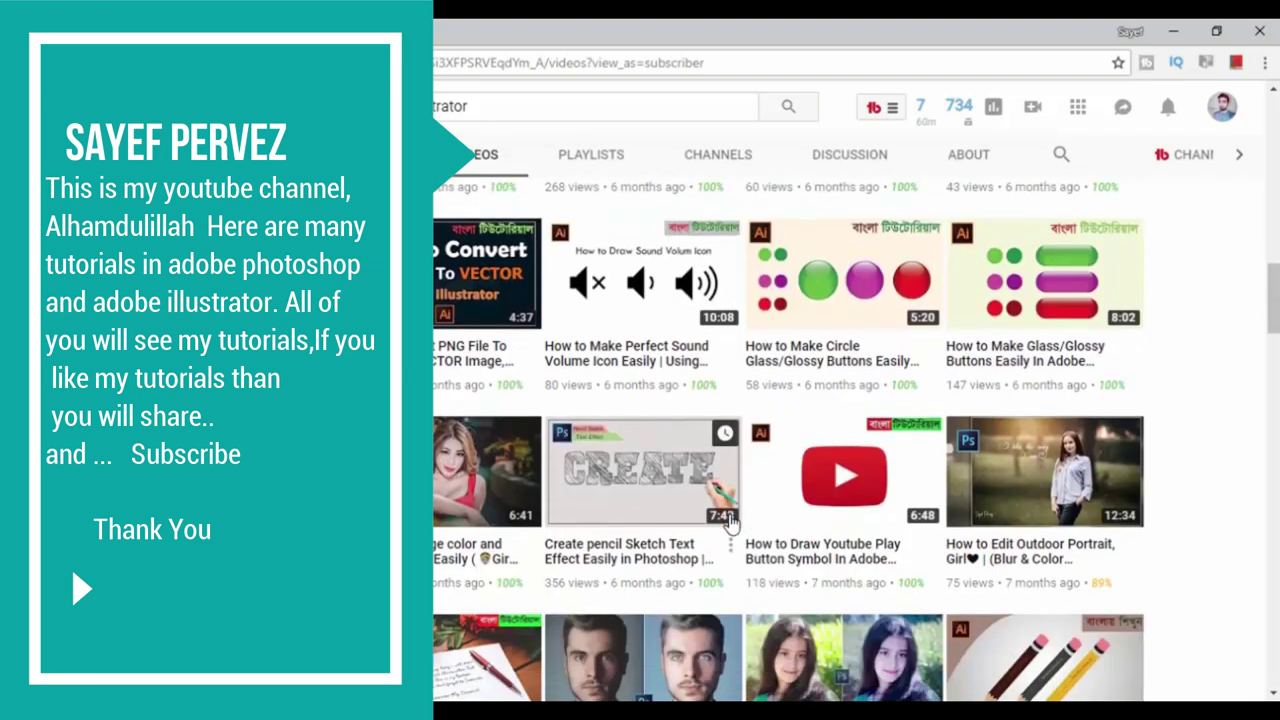
pyautogui.scroll(-2, 730, 522)
pyautogui.scroll(-2, 730, 522)
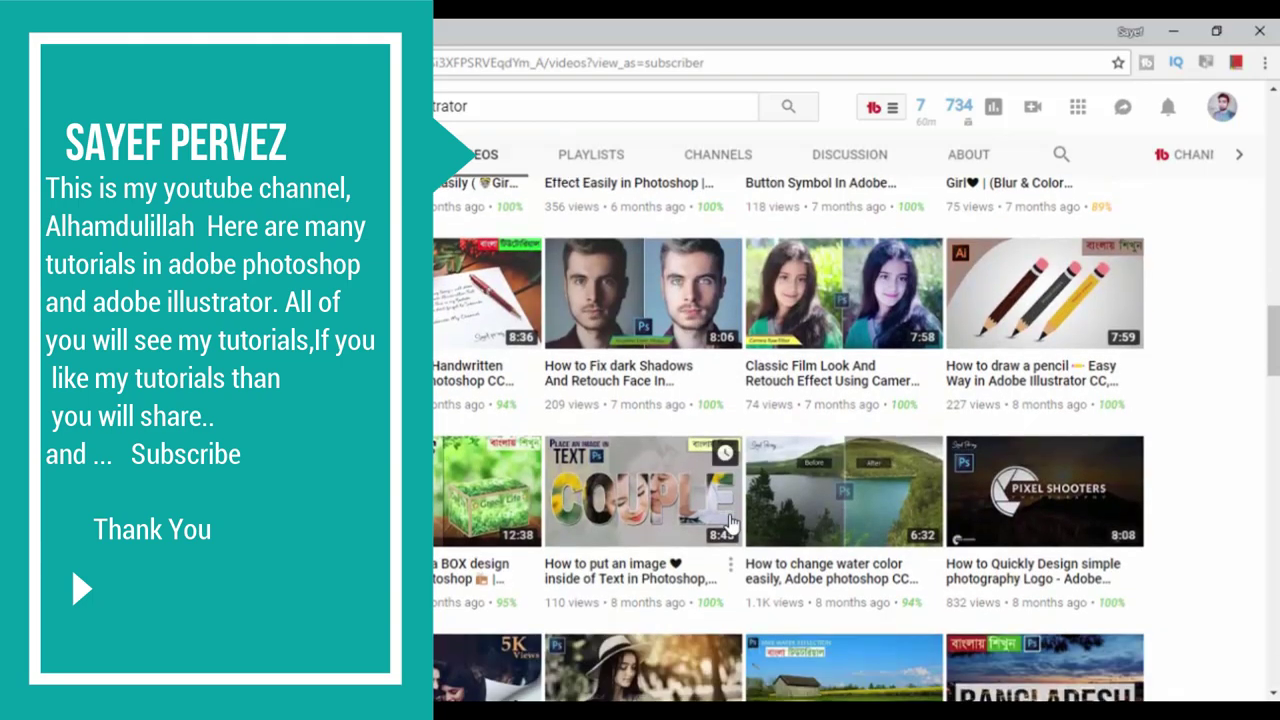
pyautogui.scroll(-2, 730, 522)
pyautogui.scroll(-3, 725, 525)
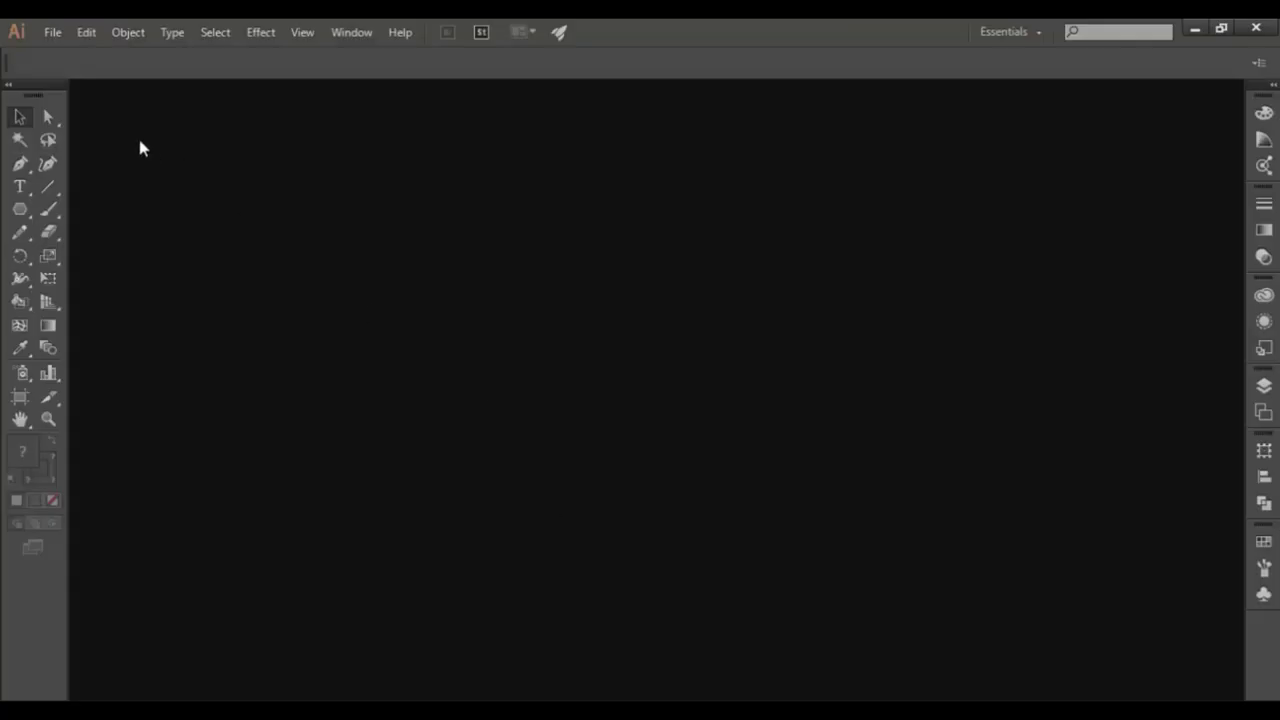
pyautogui.click(52, 32)
pyautogui.click(62, 50)
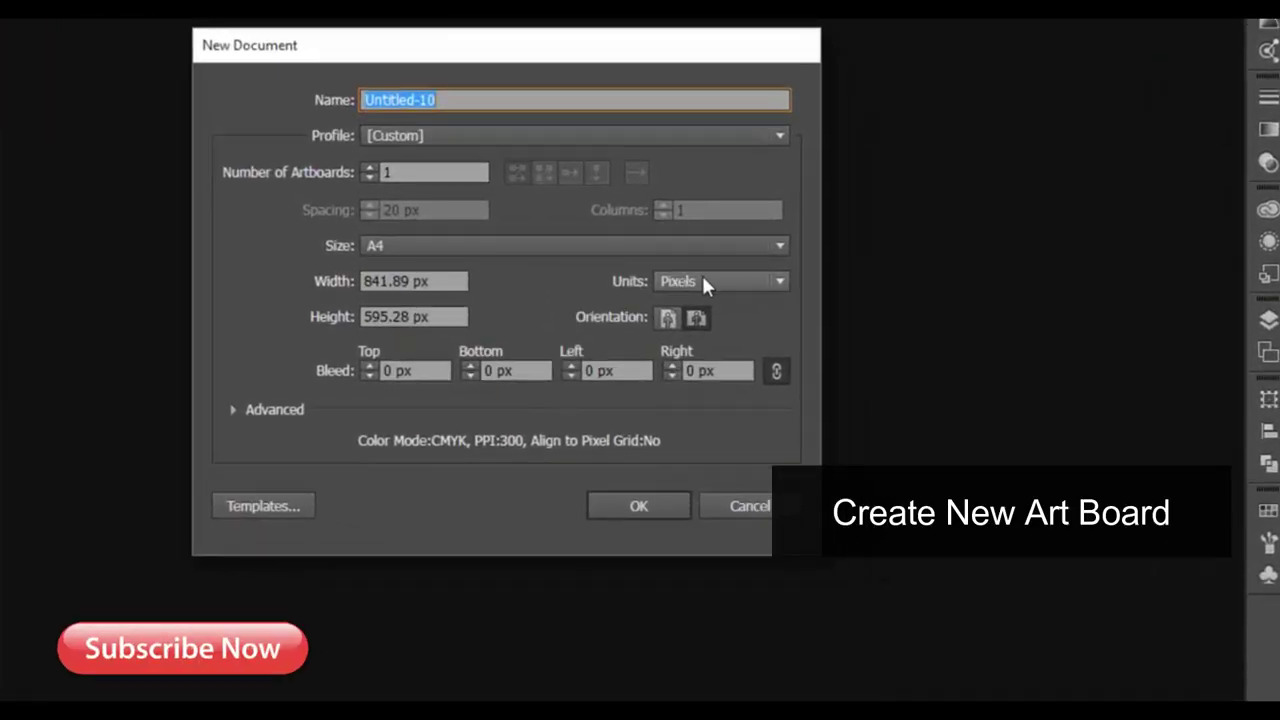
pyautogui.click(704, 283)
pyautogui.click(716, 428)
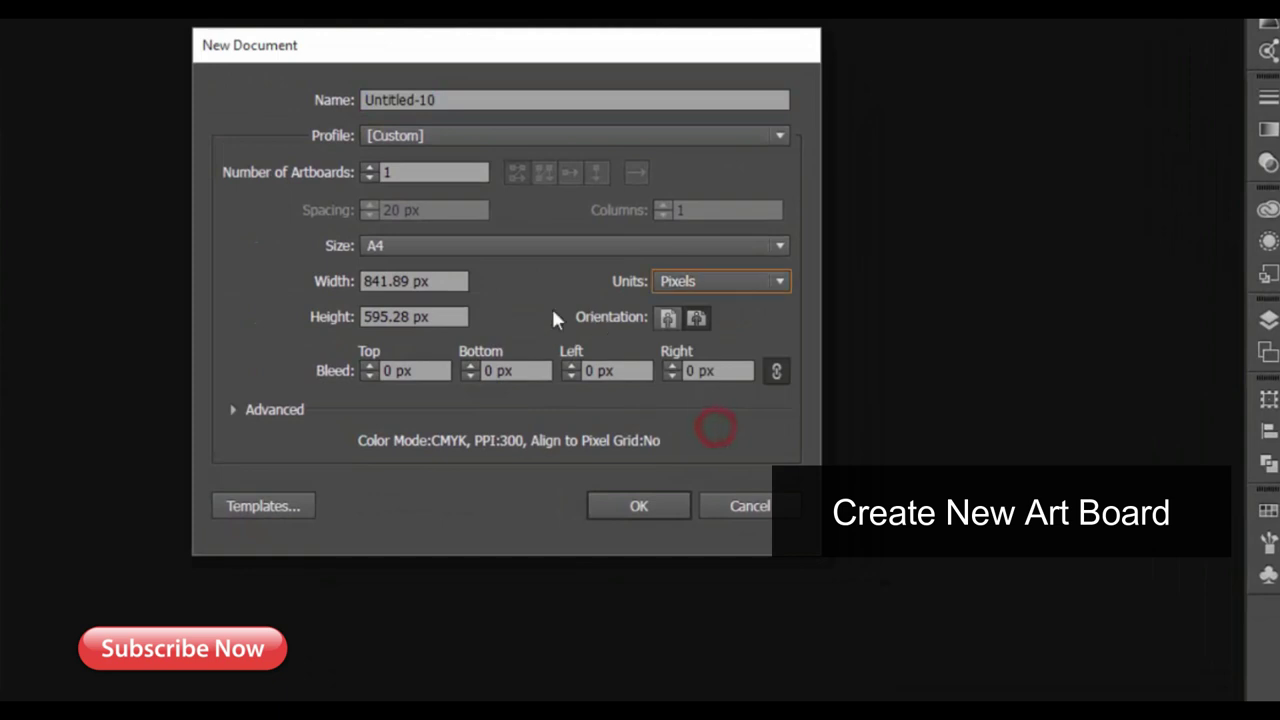
# - Set the artboard to 1280 × 720 px and create the document
pyautogui.moveTo(410, 281); pyautogui.dragTo(345, 281)
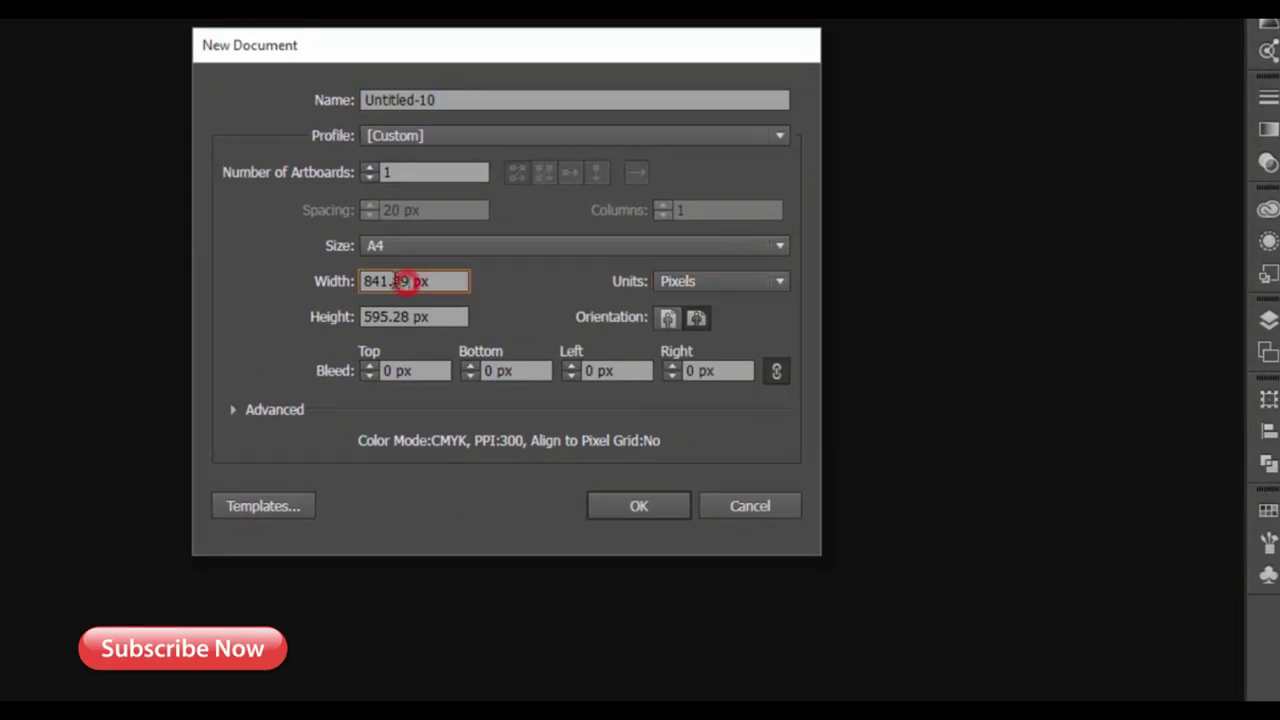
pyautogui.write('1')
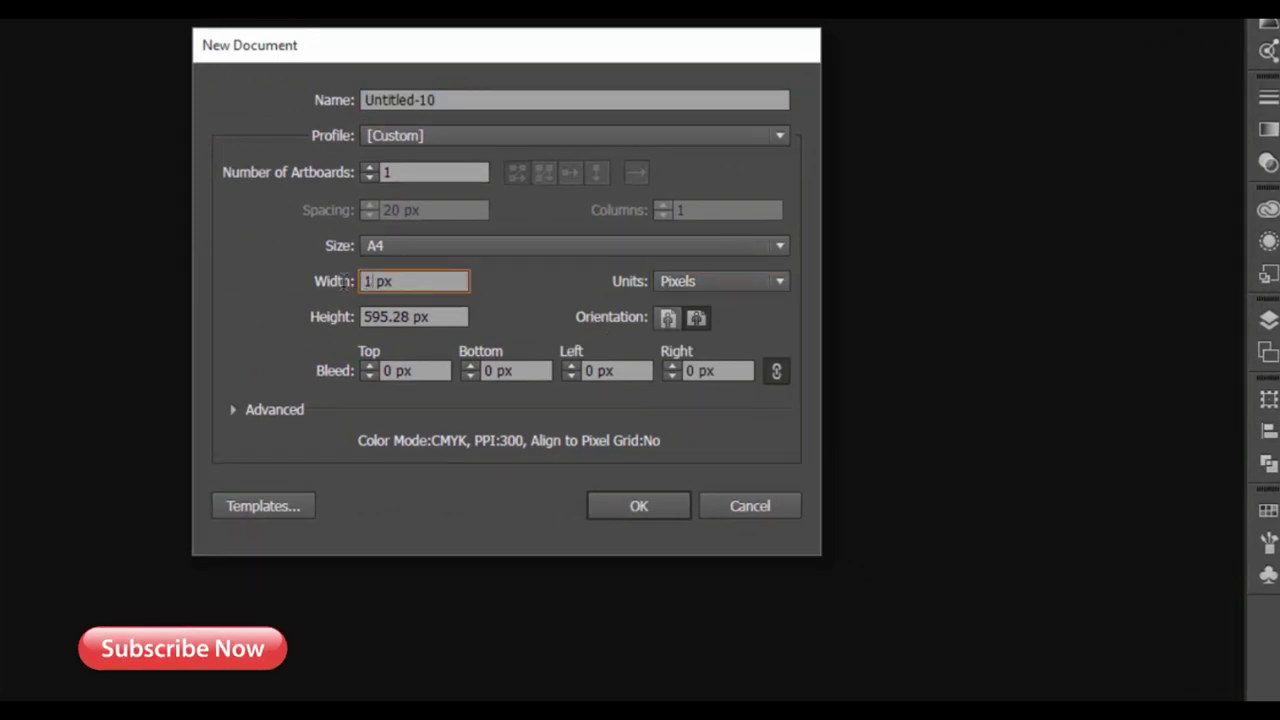
pyautogui.write('280')
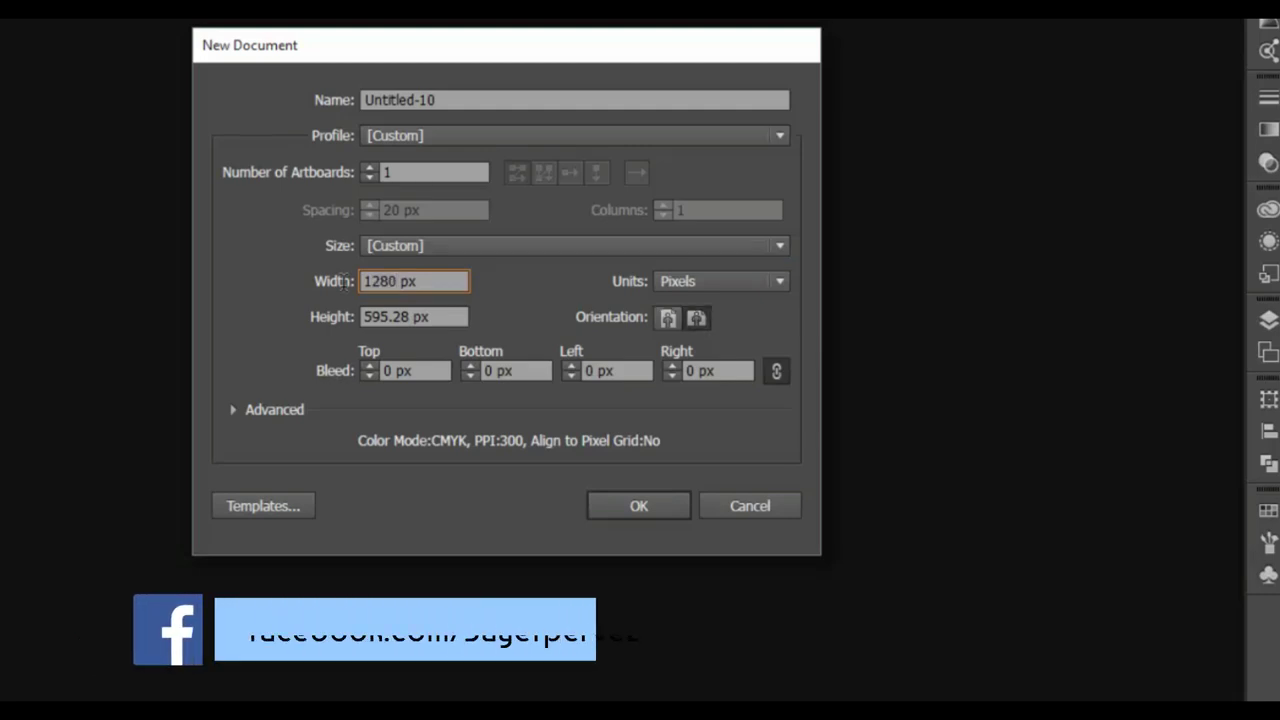
pyautogui.click(409, 318)
pyautogui.moveTo(409, 318); pyautogui.dragTo(330, 317)
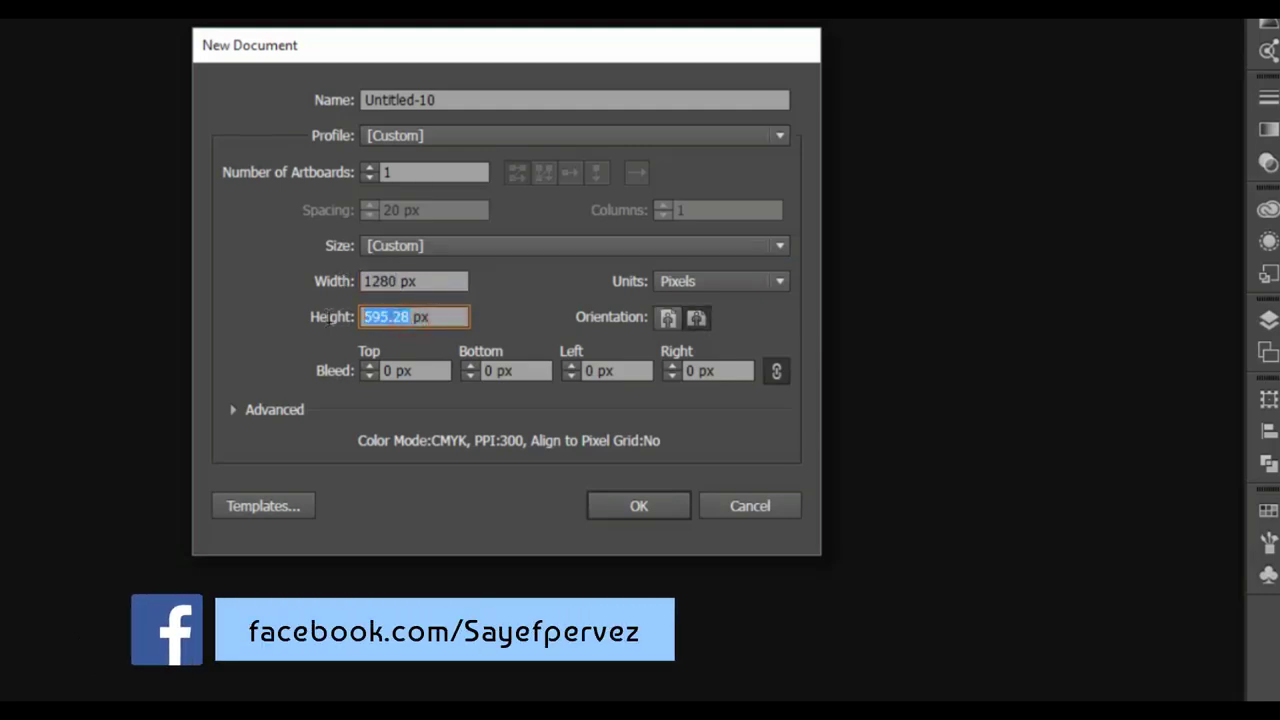
pyautogui.write('720')
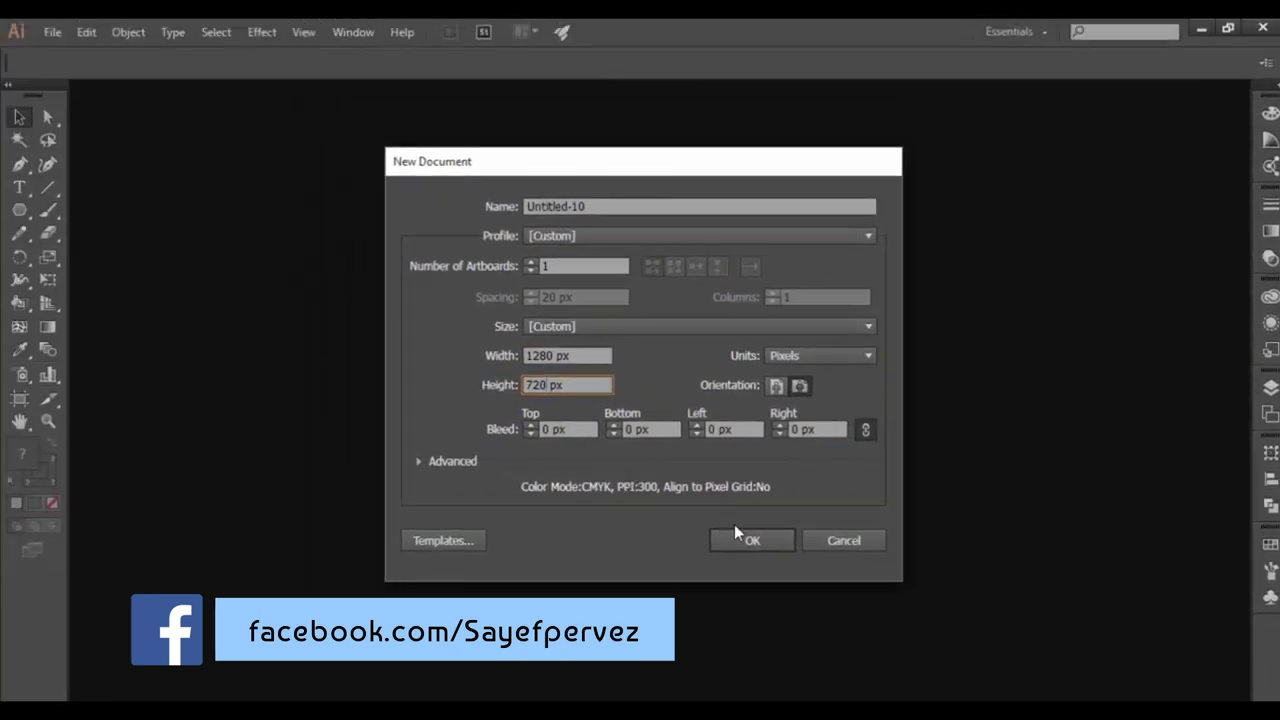
pyautogui.click(740, 535)
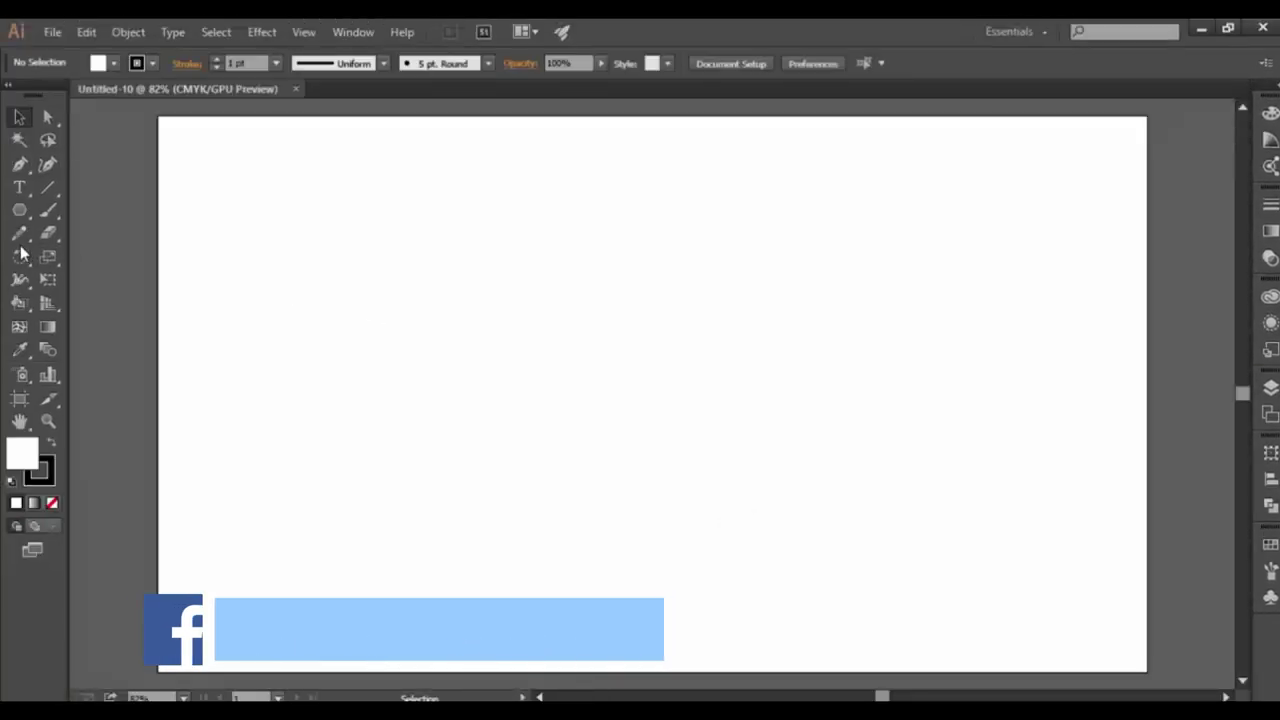
# - Place a six-sided polygon with a 60 px radius near the artboard's upper left
pyautogui.click(128, 150)
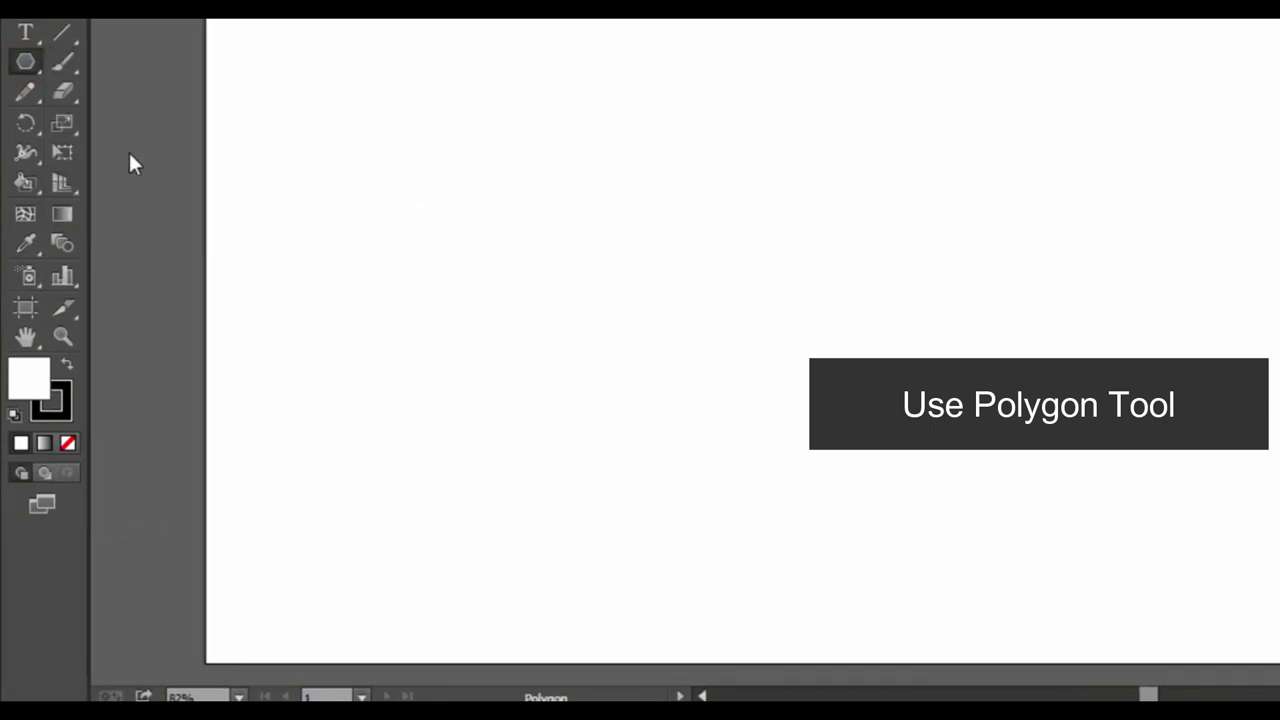
pyautogui.click(316, 305)
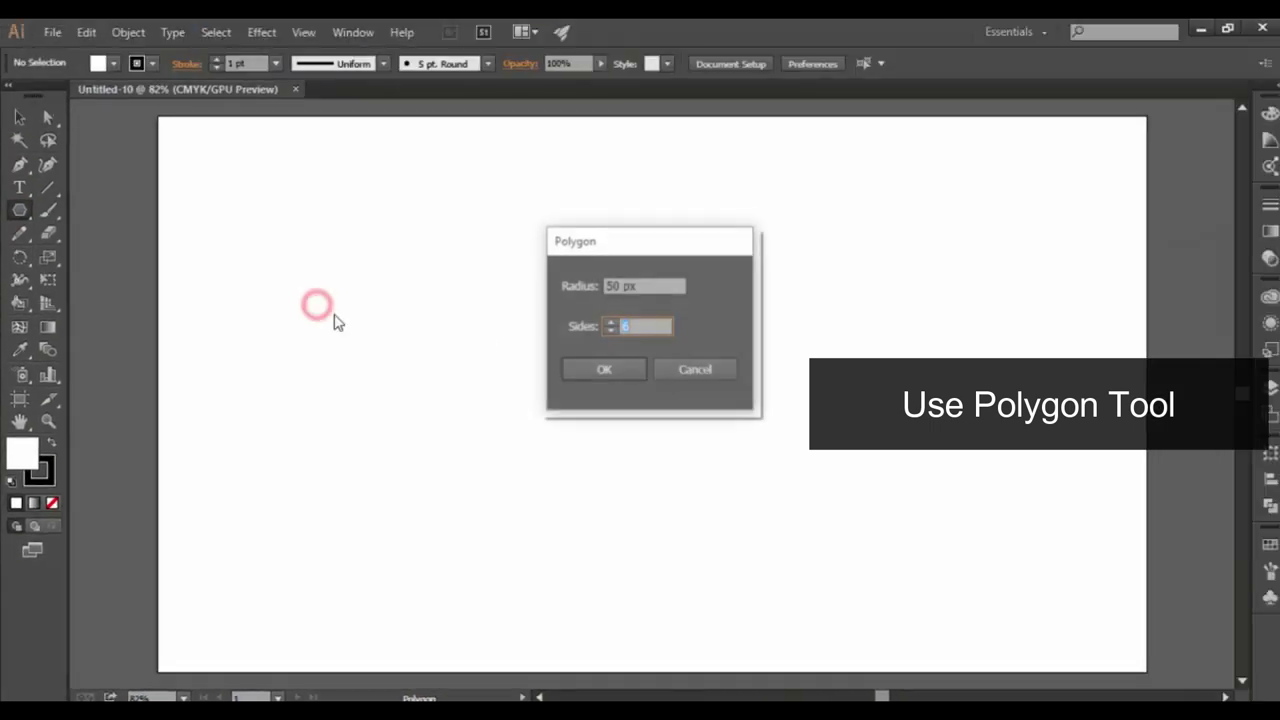
pyautogui.doubleClick(620, 286)
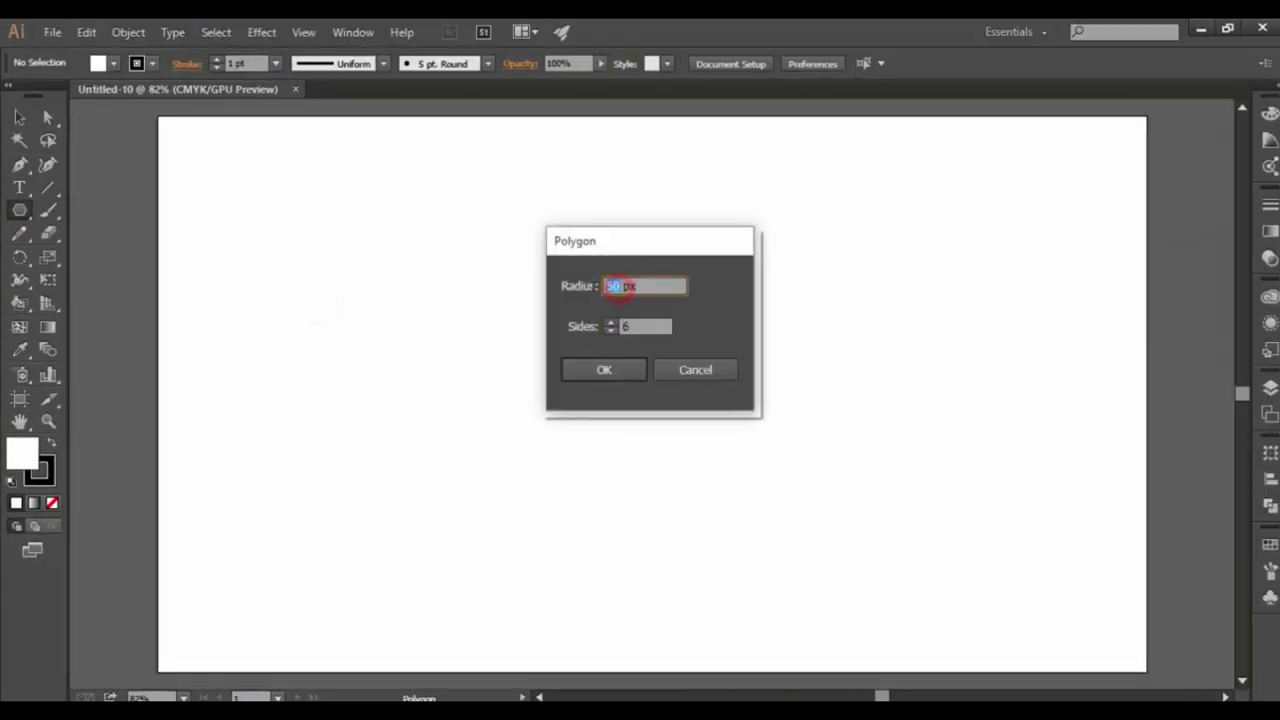
pyautogui.write('60')
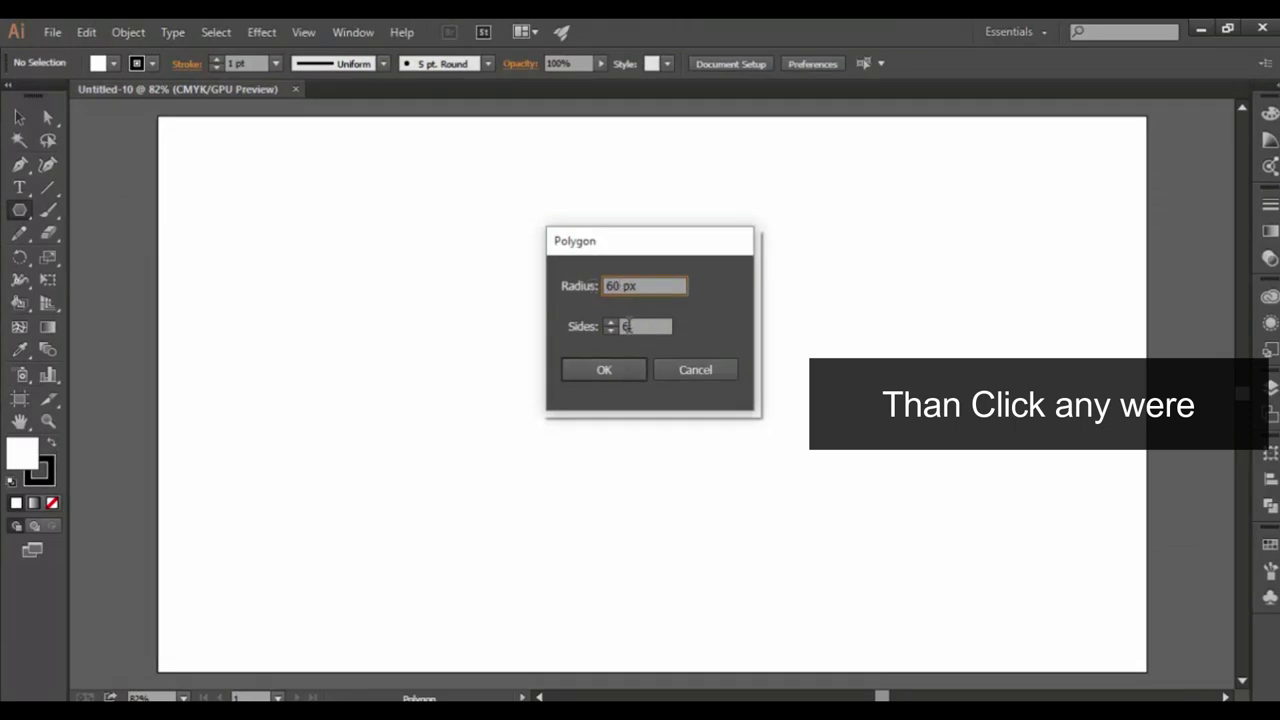
pyautogui.click(604, 369)
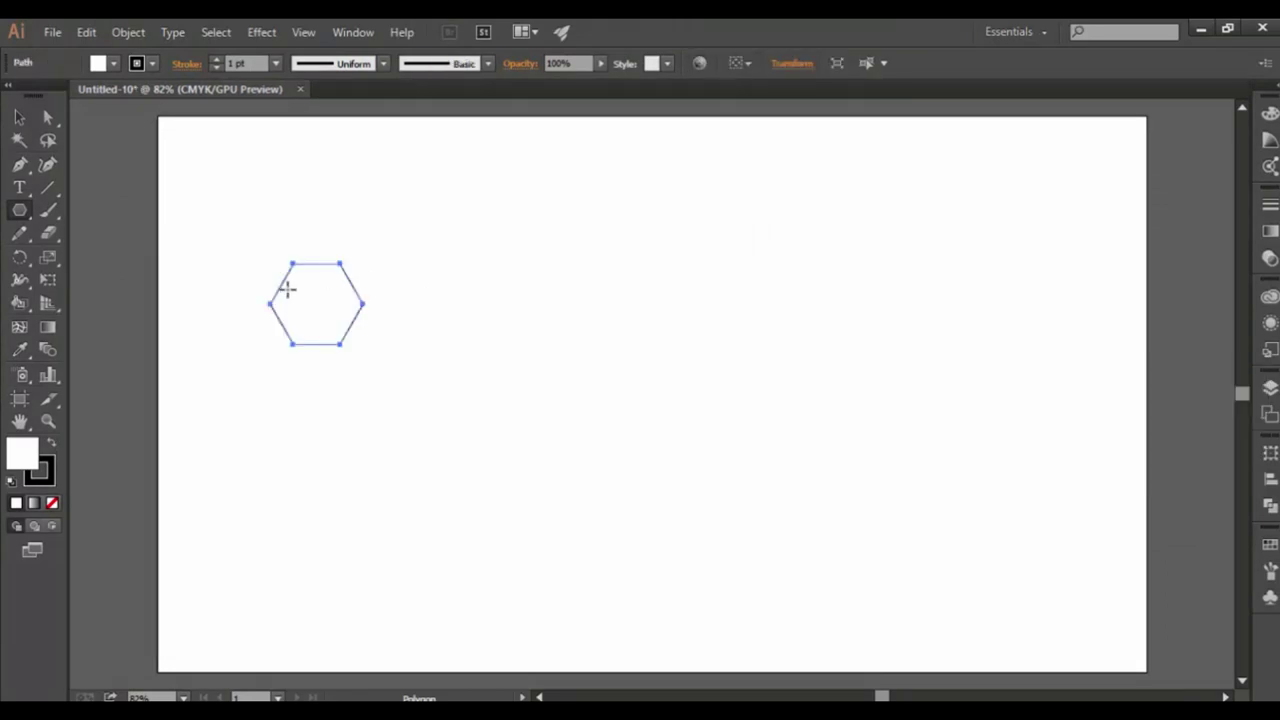
pyautogui.click(20, 259)
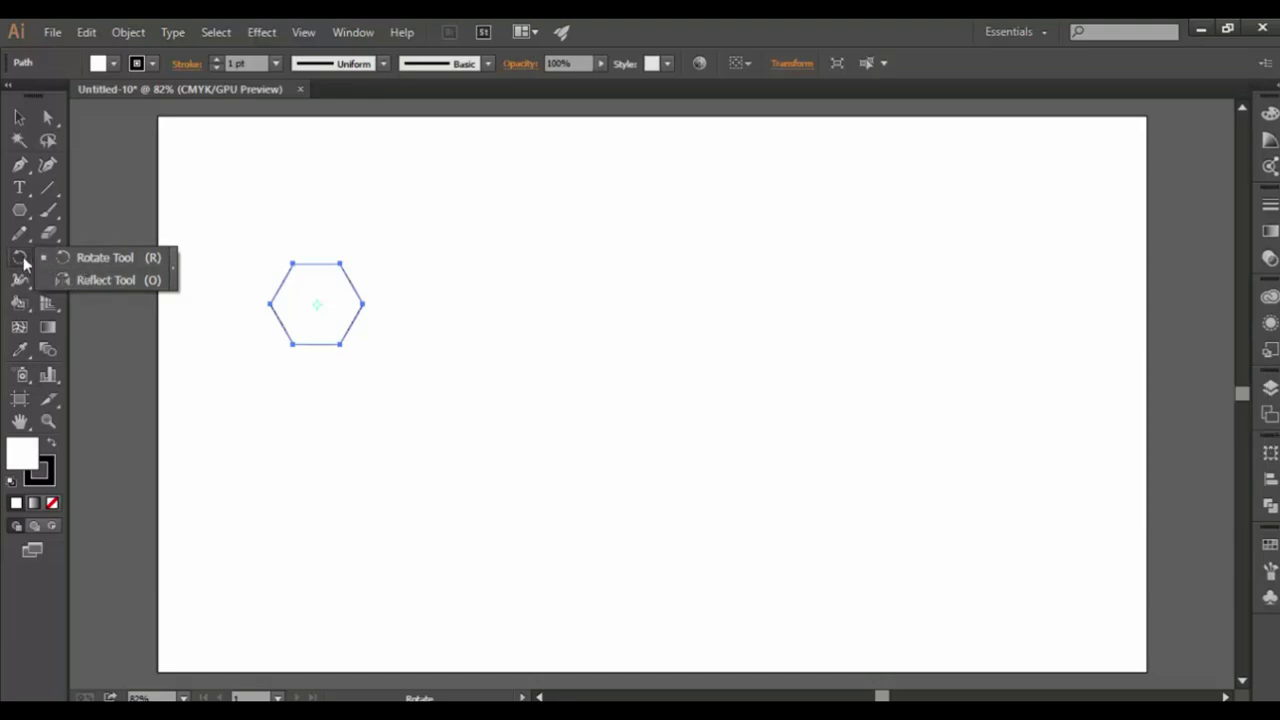
# - Rotate the hexagon exactly 30° in the Rotate dialog, checking the preview first
pyautogui.click(21, 258)
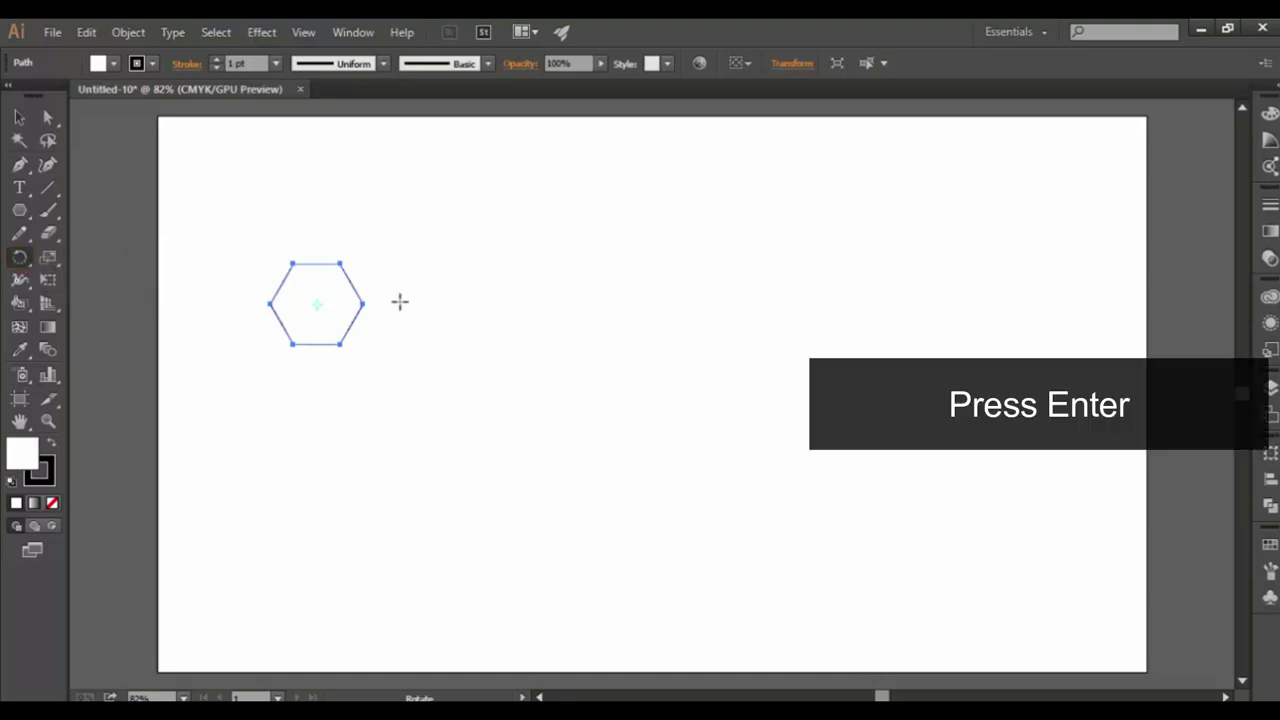
pyautogui.press('Return')
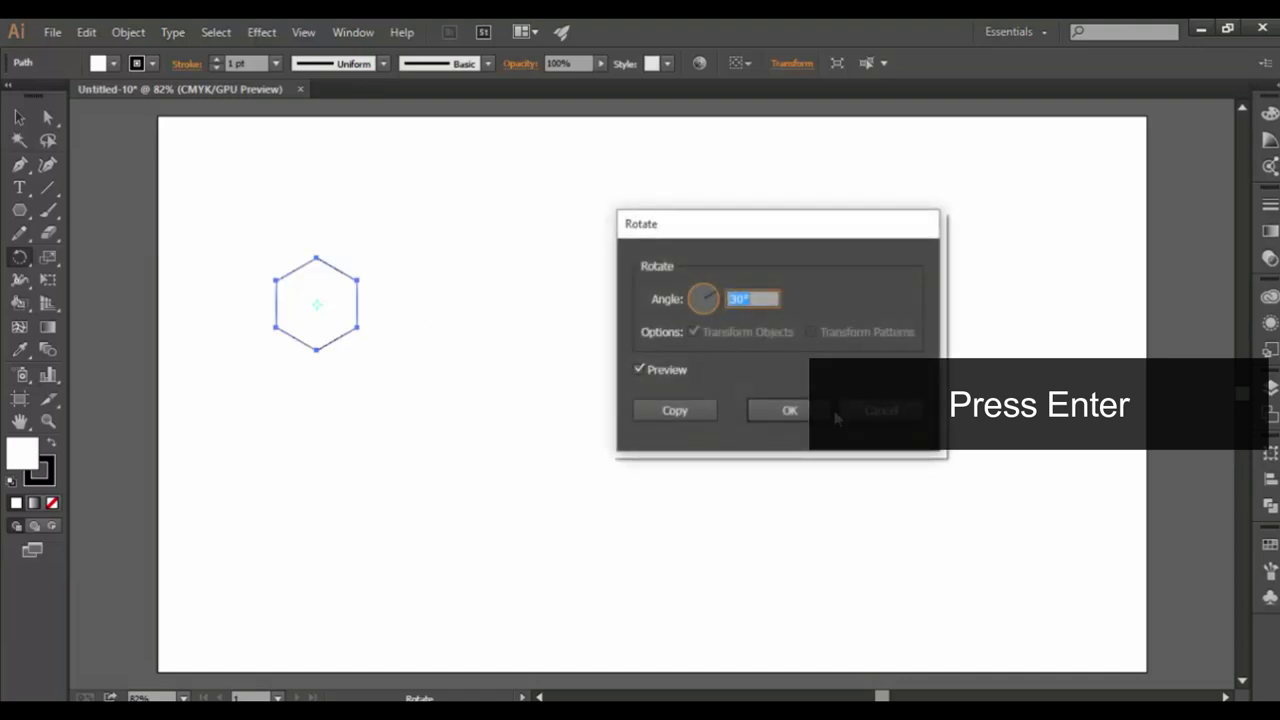
pyautogui.click(878, 410)
pyautogui.doubleClick(19, 258)
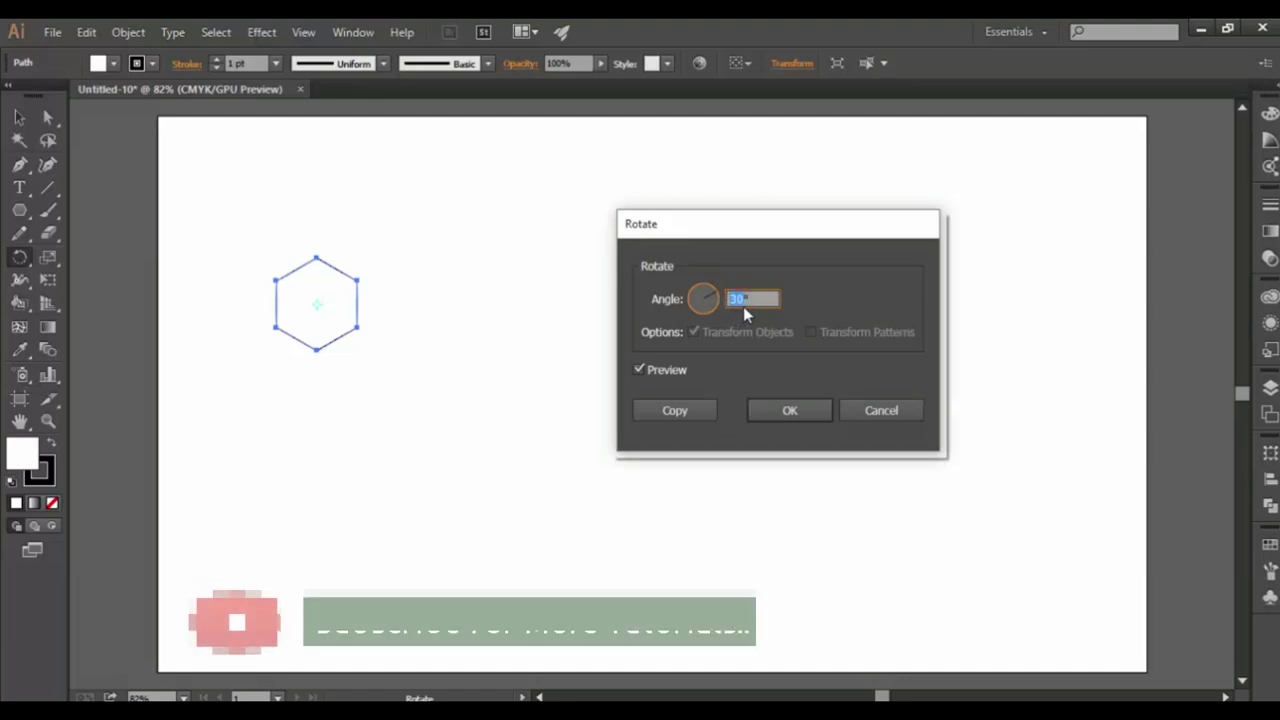
pyautogui.click(640, 369)
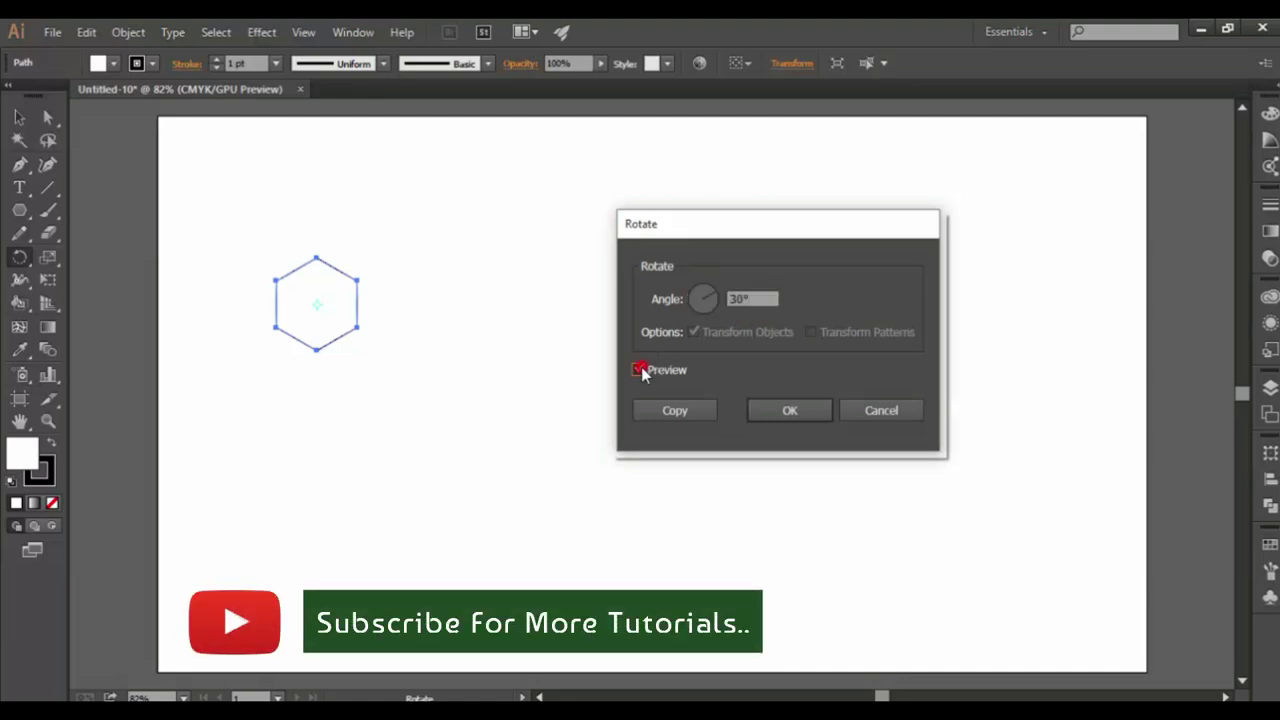
pyautogui.click(640, 369)
pyautogui.click(640, 369)
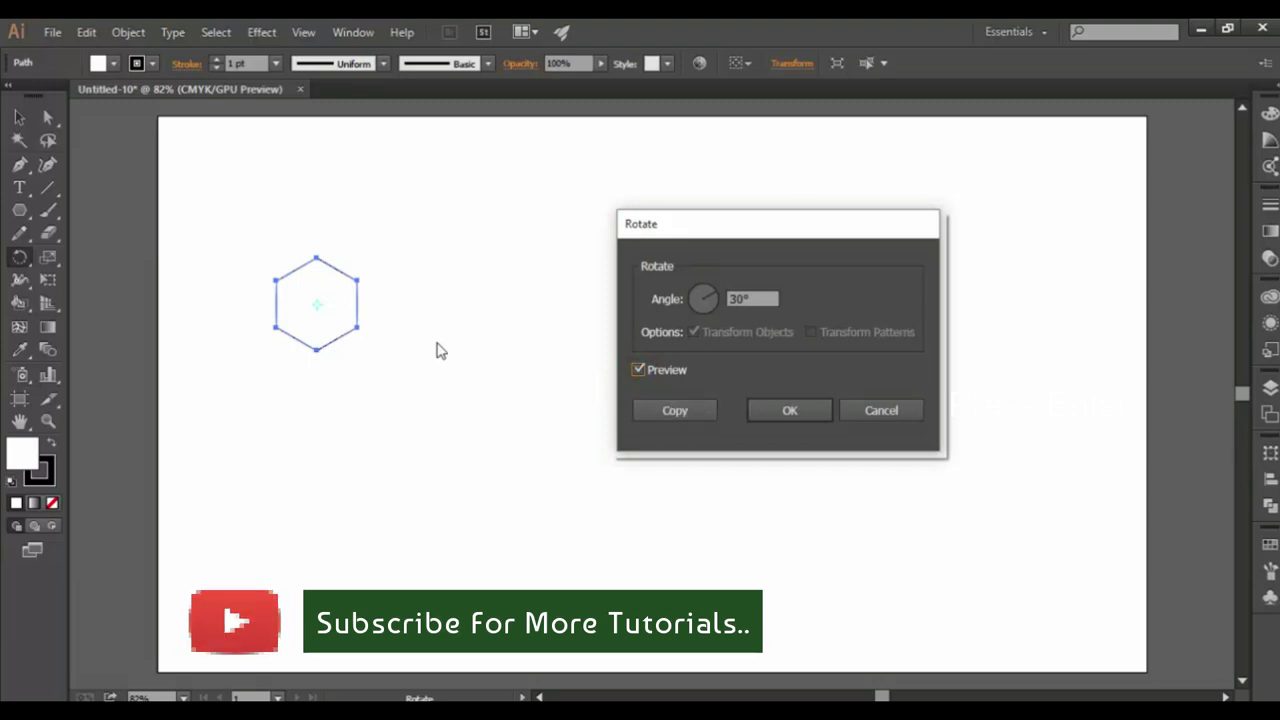
pyautogui.click(788, 410)
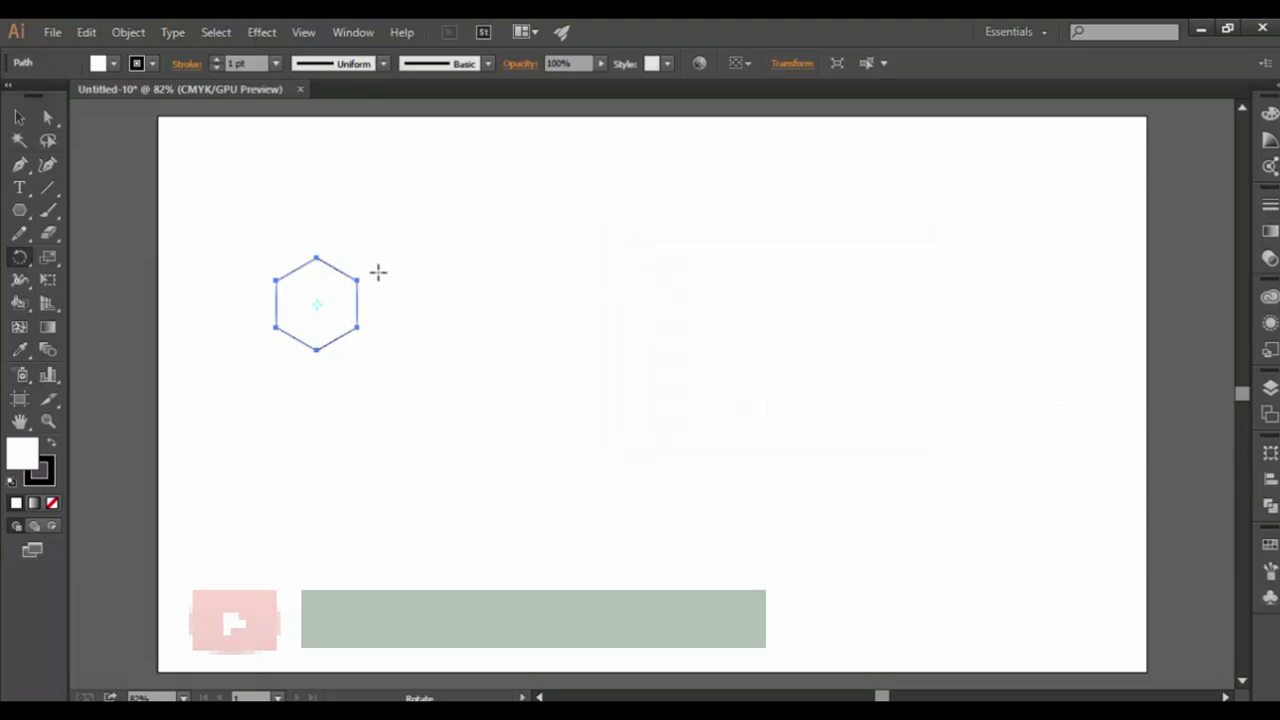
pyautogui.click(20, 118)
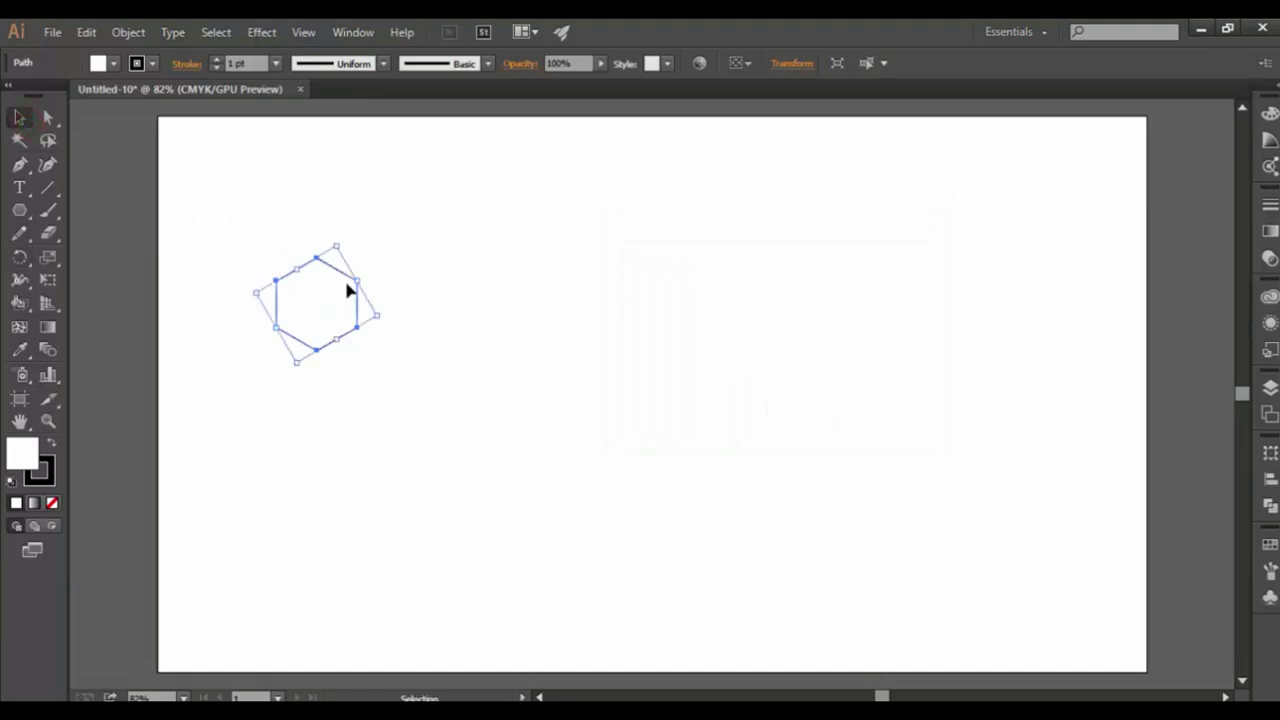
# - Drag the hexagon to the top-left corner and Alt-drag a copy flush against its right edge
pyautogui.moveTo(334, 272); pyautogui.dragTo(236, 148)
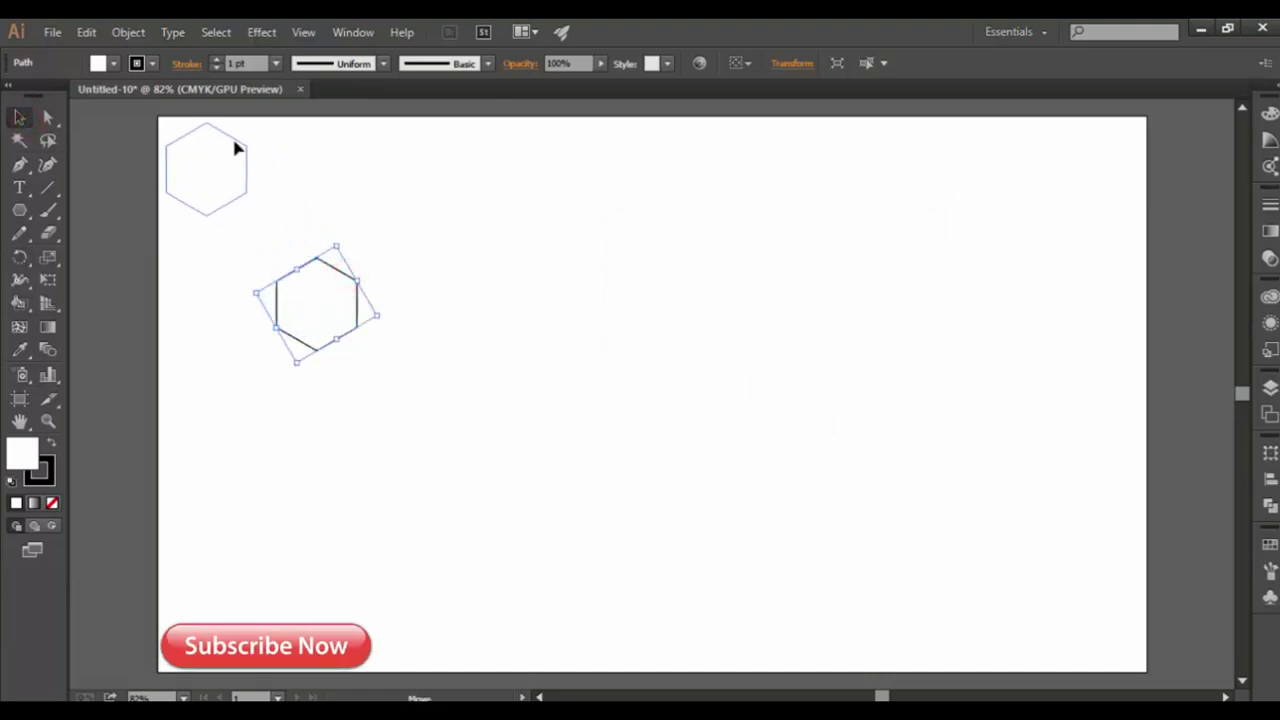
pyautogui.moveTo(236, 148); pyautogui.dragTo(236, 148)
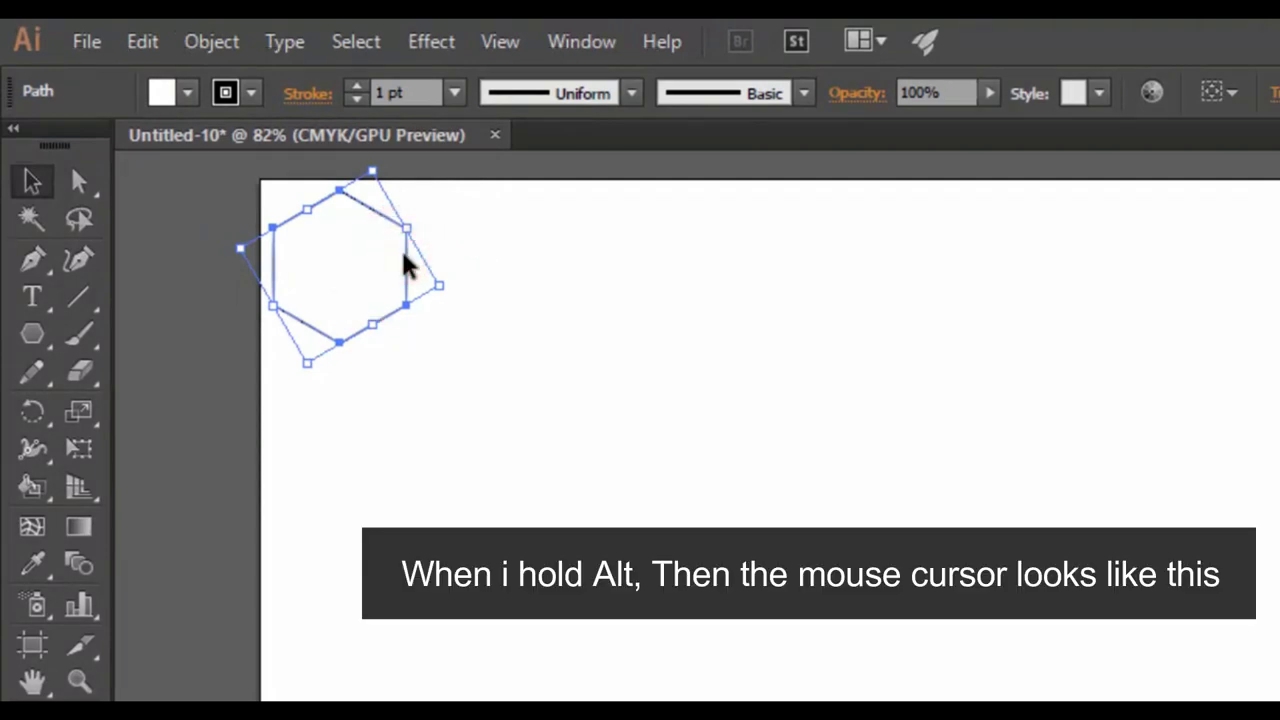
pyautogui.moveTo(405, 265)
pyautogui.mouseDown()
pyautogui.moveTo(535, 270)
pyautogui.moveTo(537, 256)
pyautogui.mouseUp()
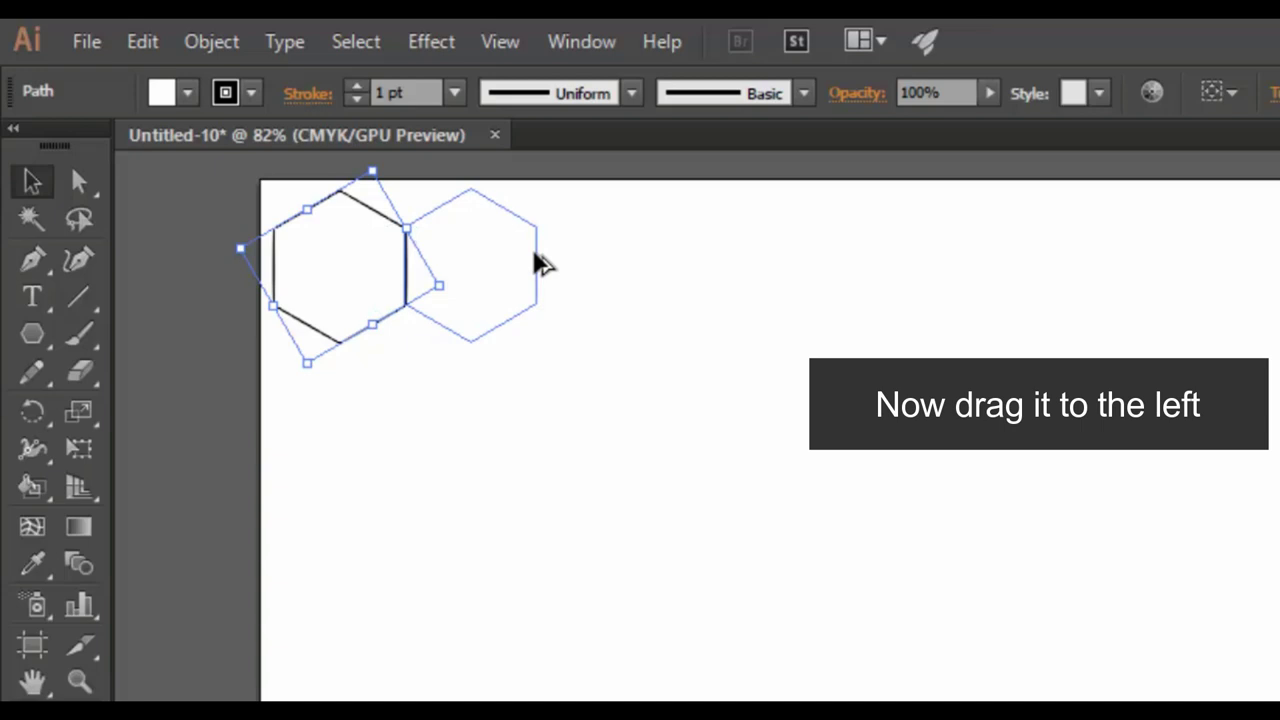
pyautogui.moveTo(537, 262); pyautogui.dragTo(541, 264)
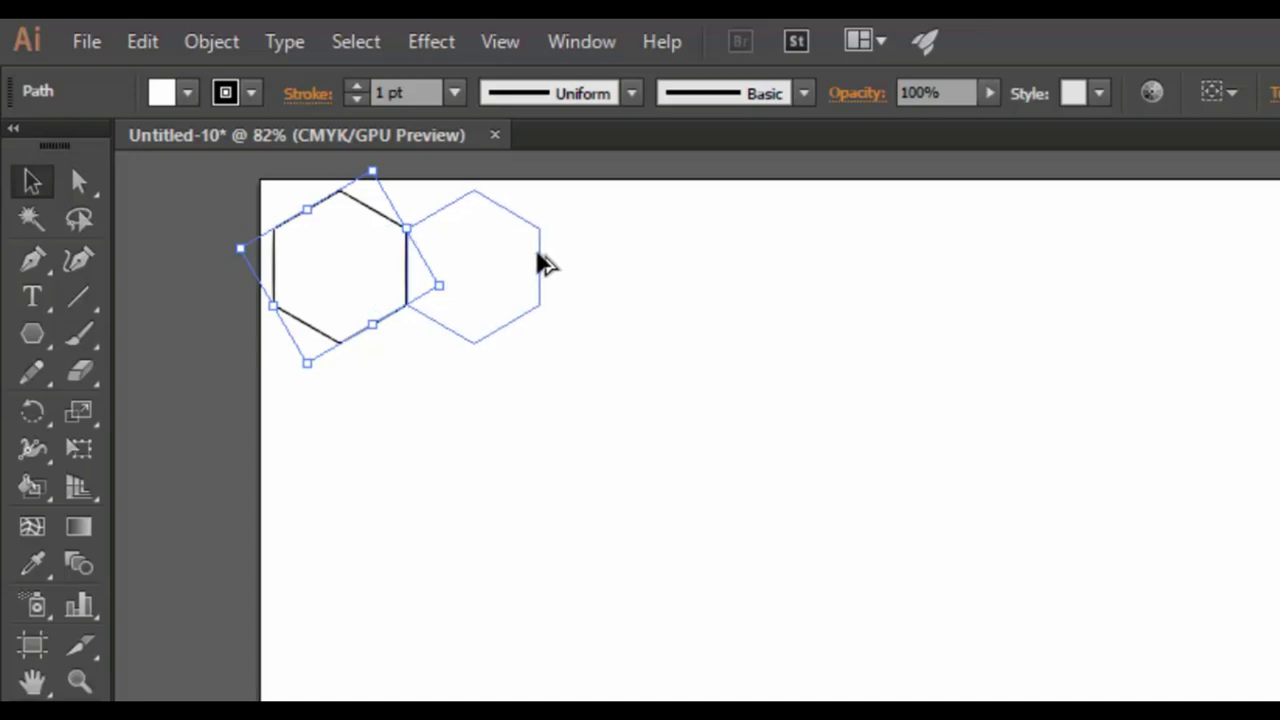
pyautogui.moveTo(543, 263); pyautogui.dragTo(538, 259)
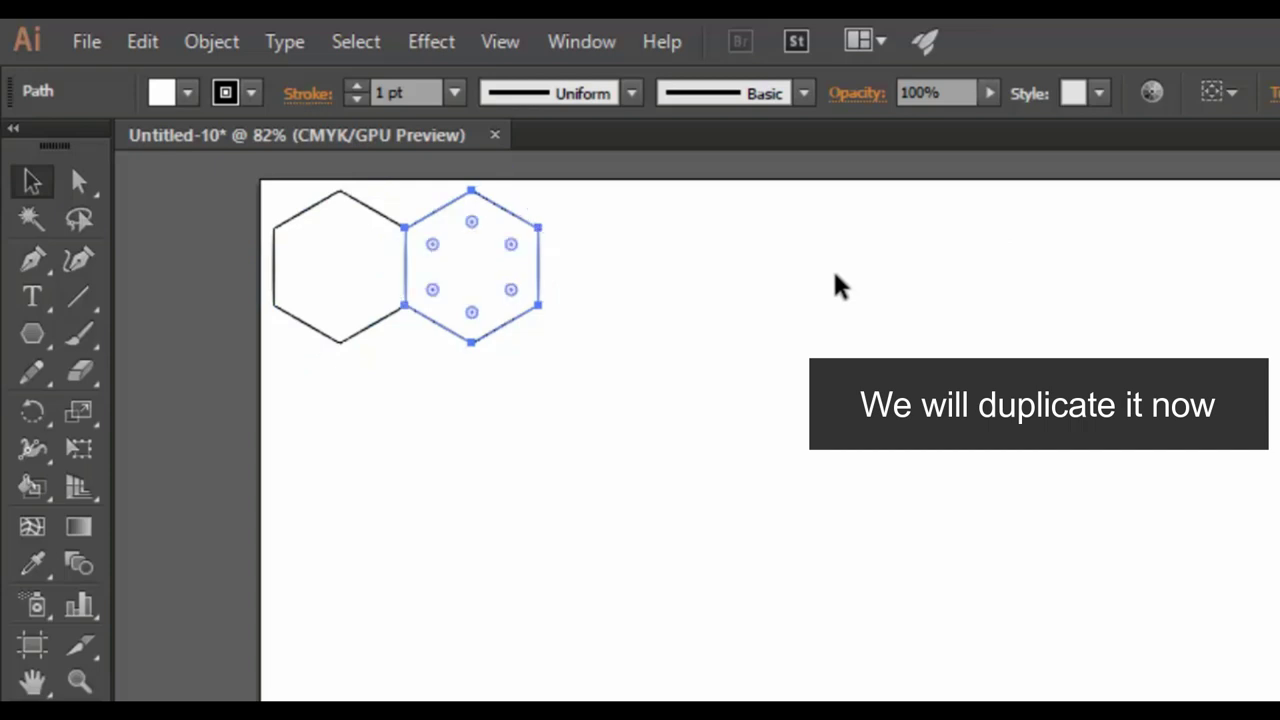
# - Repeat the copy with Ctrl+D to extend the top row to 12 hexagons
pyautogui.hotkey('ctrl', 'd')
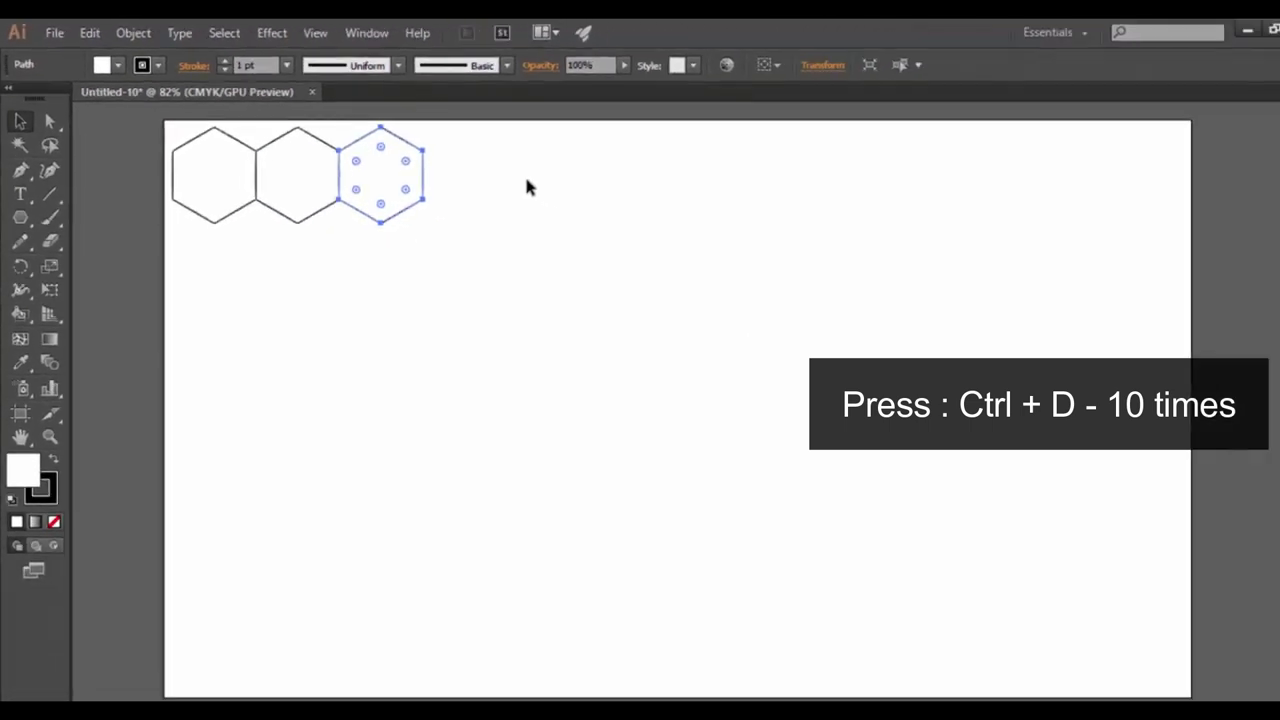
pyautogui.hotkey('ctrl', 'd')
pyautogui.hotkey('ctrl', 'd')
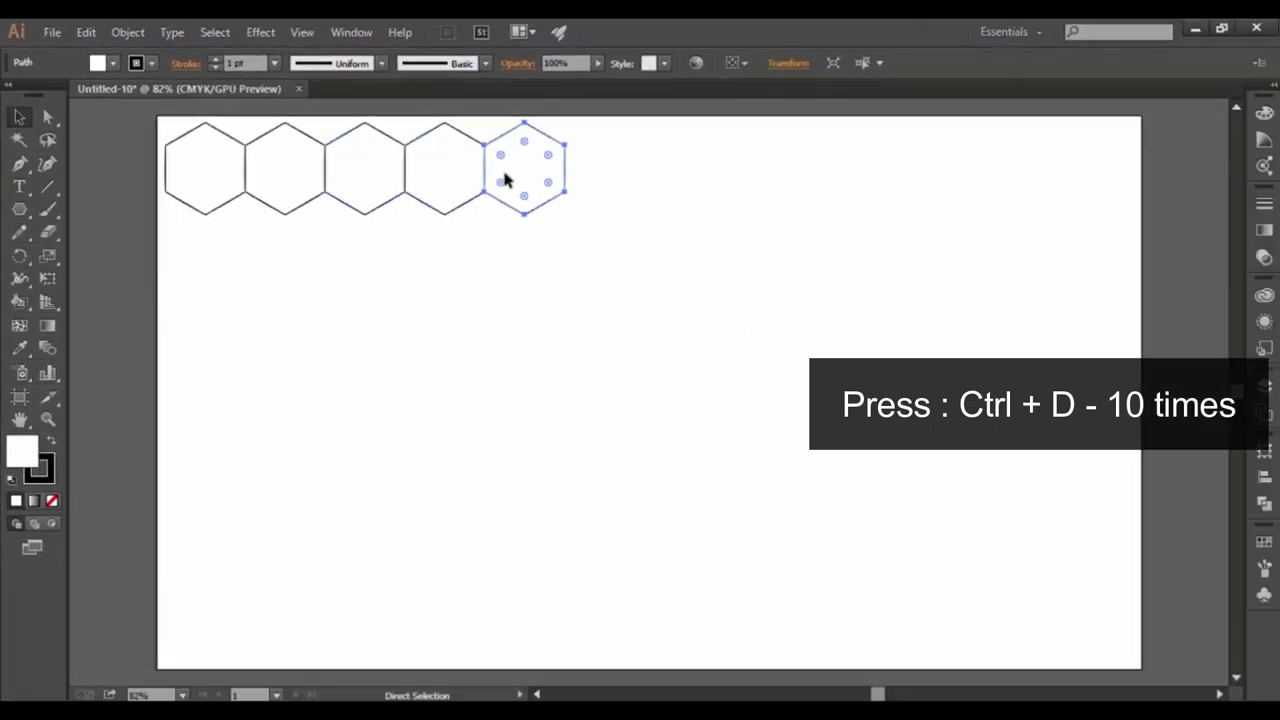
pyautogui.hotkey('ctrl', 'd')
pyautogui.hotkey('ctrl', 'd')
pyautogui.hotkey('ctrl', 'd')
pyautogui.hotkey('ctrl', 'd')
pyautogui.hotkey('ctrl', 'd')
pyautogui.hotkey('ctrl', 'd')
pyautogui.hotkey('ctrl', 'd')
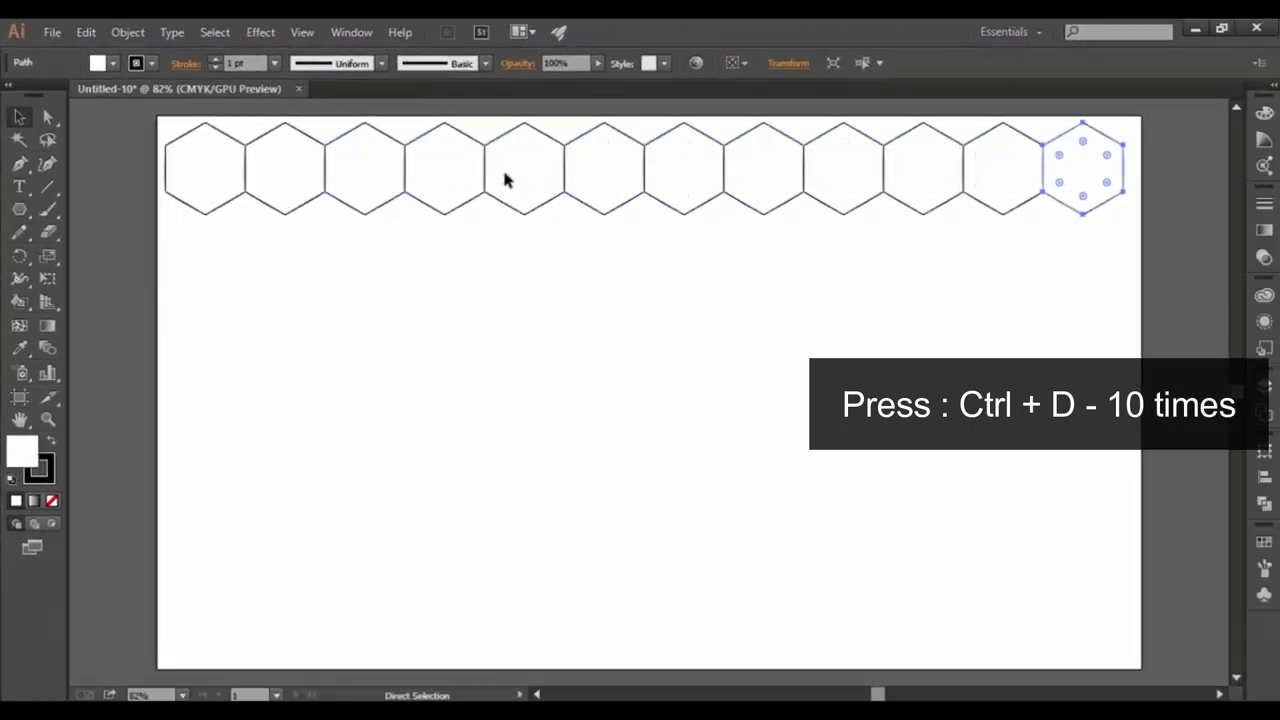
pyautogui.press('v')
# - Copy the first hexagon into the gap below and repeat to build an offset row of 11
pyautogui.click(224, 207)
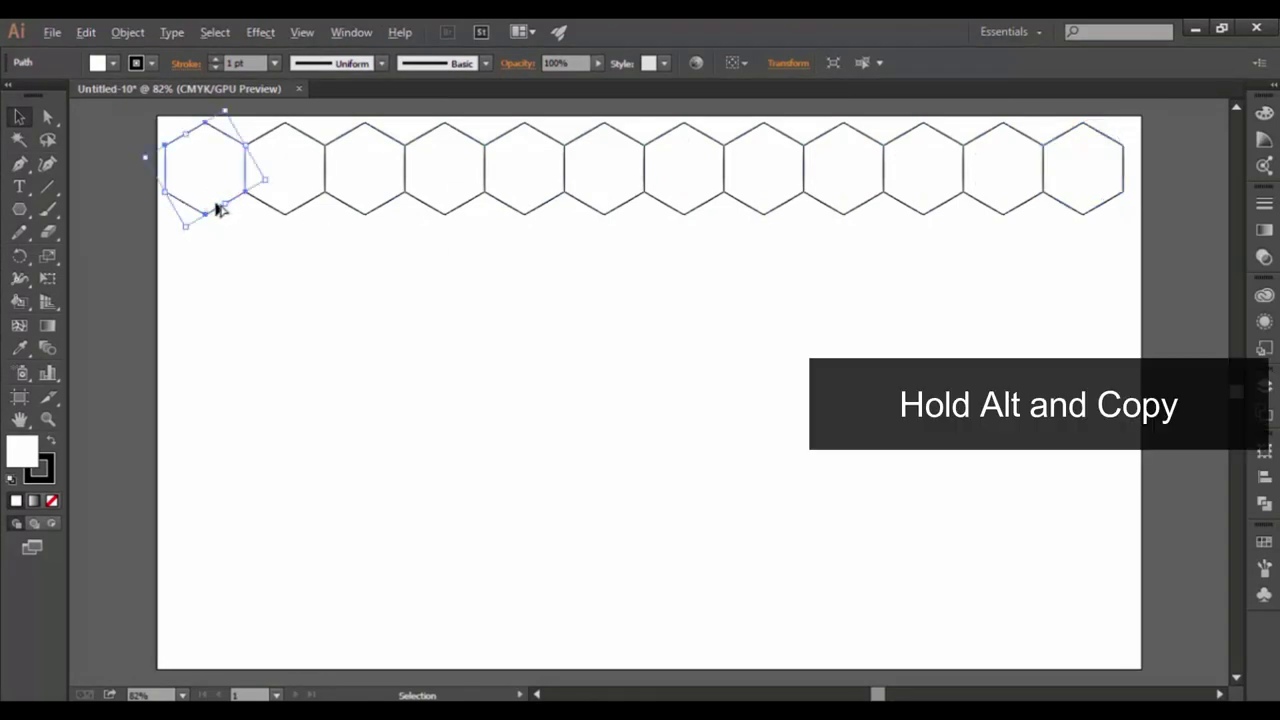
pyautogui.moveTo(218, 208); pyautogui.dragTo(256, 278)
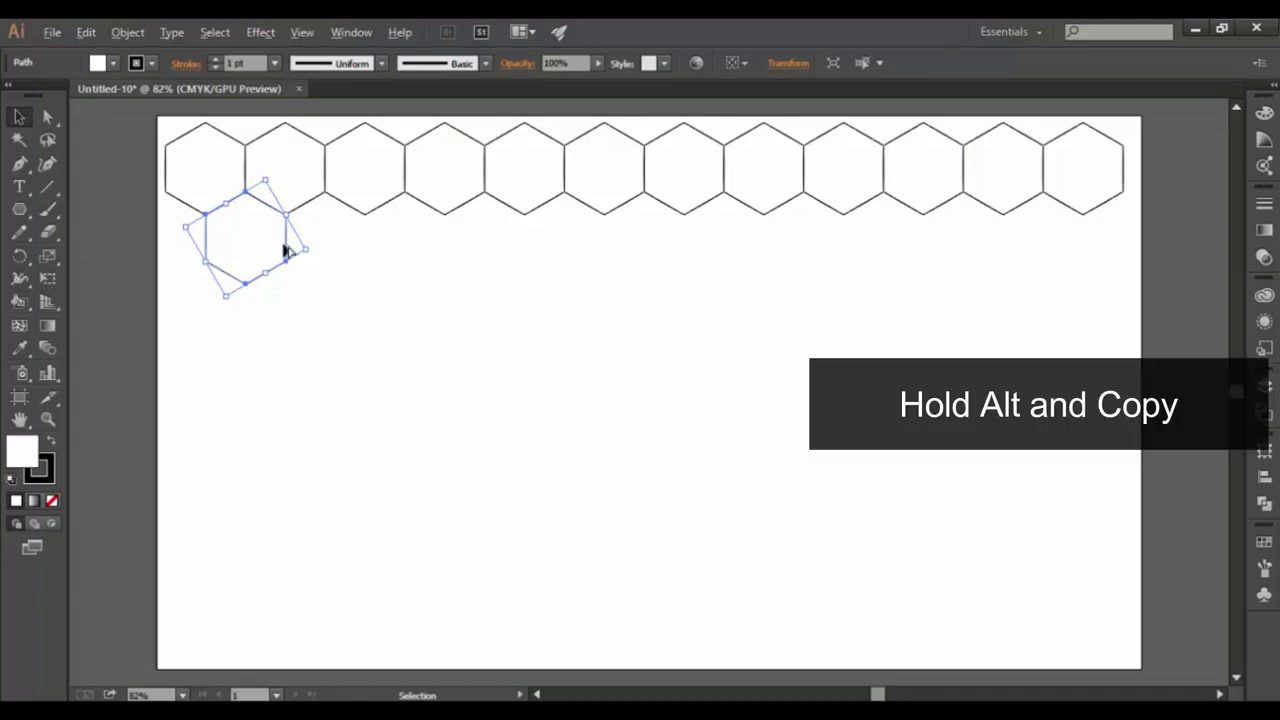
pyautogui.moveTo(286, 250); pyautogui.dragTo(366, 250)
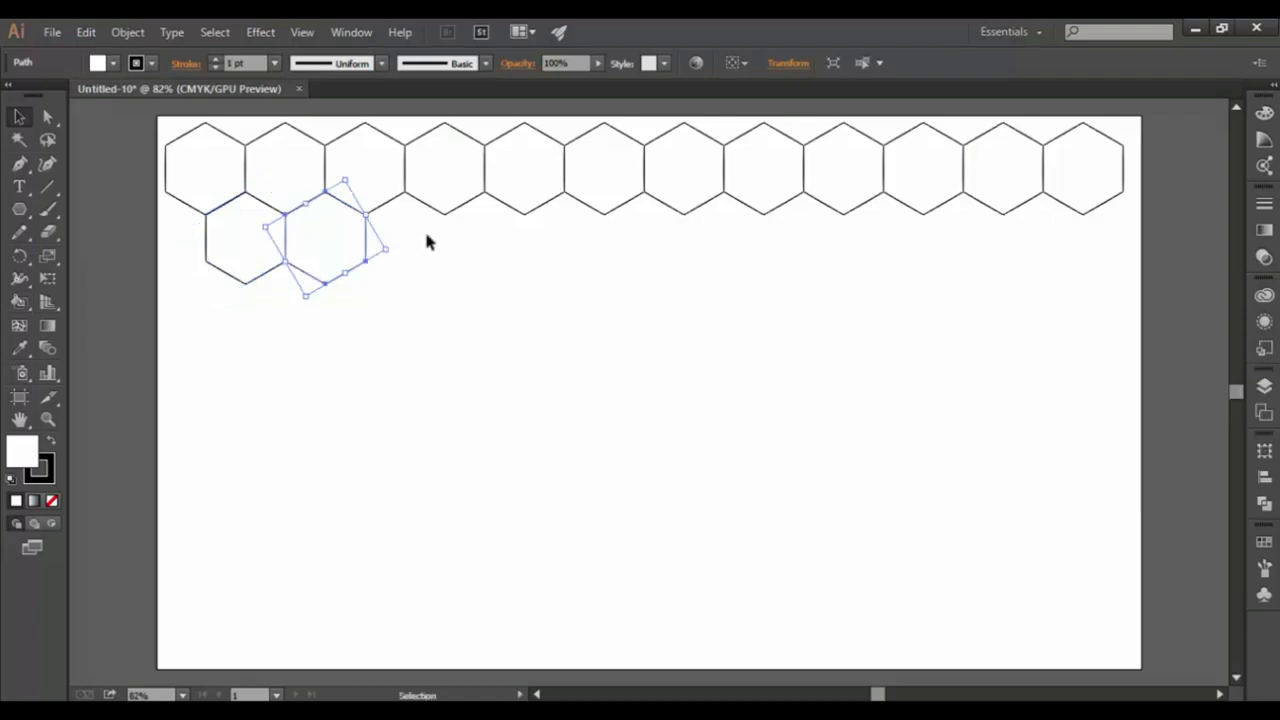
pyautogui.press('a')
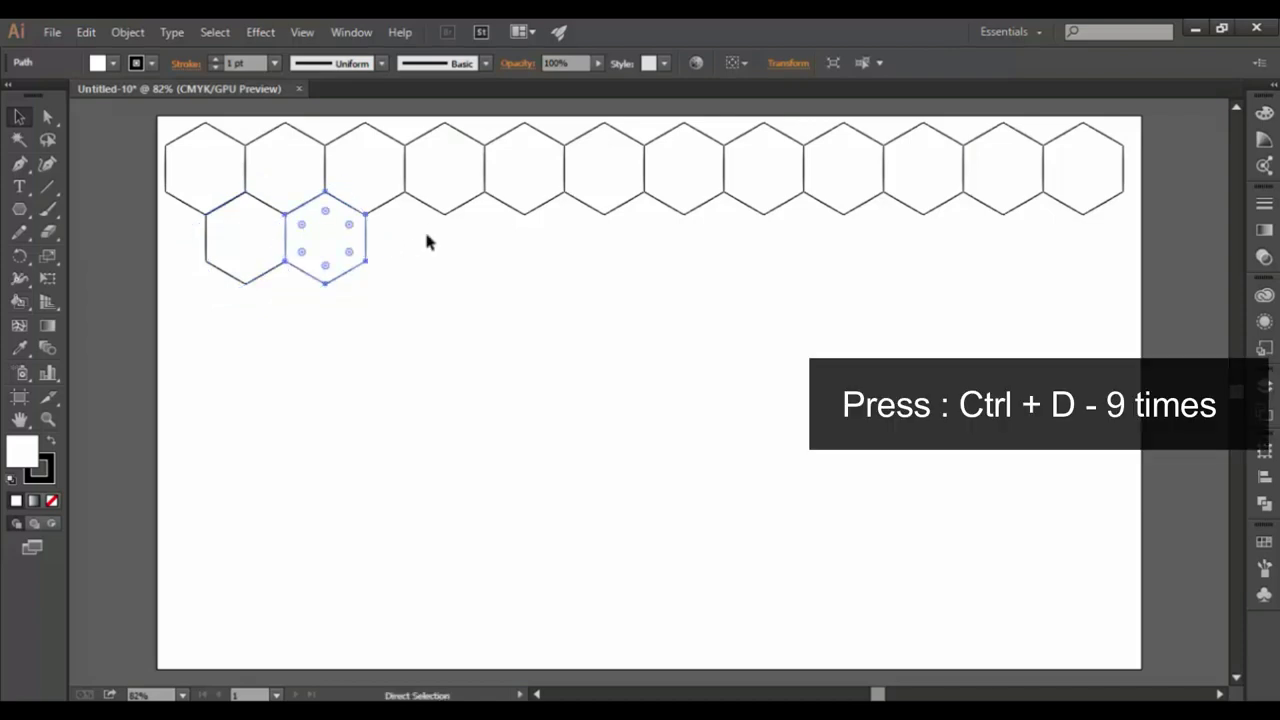
pyautogui.hotkey('ctrl', 'd')
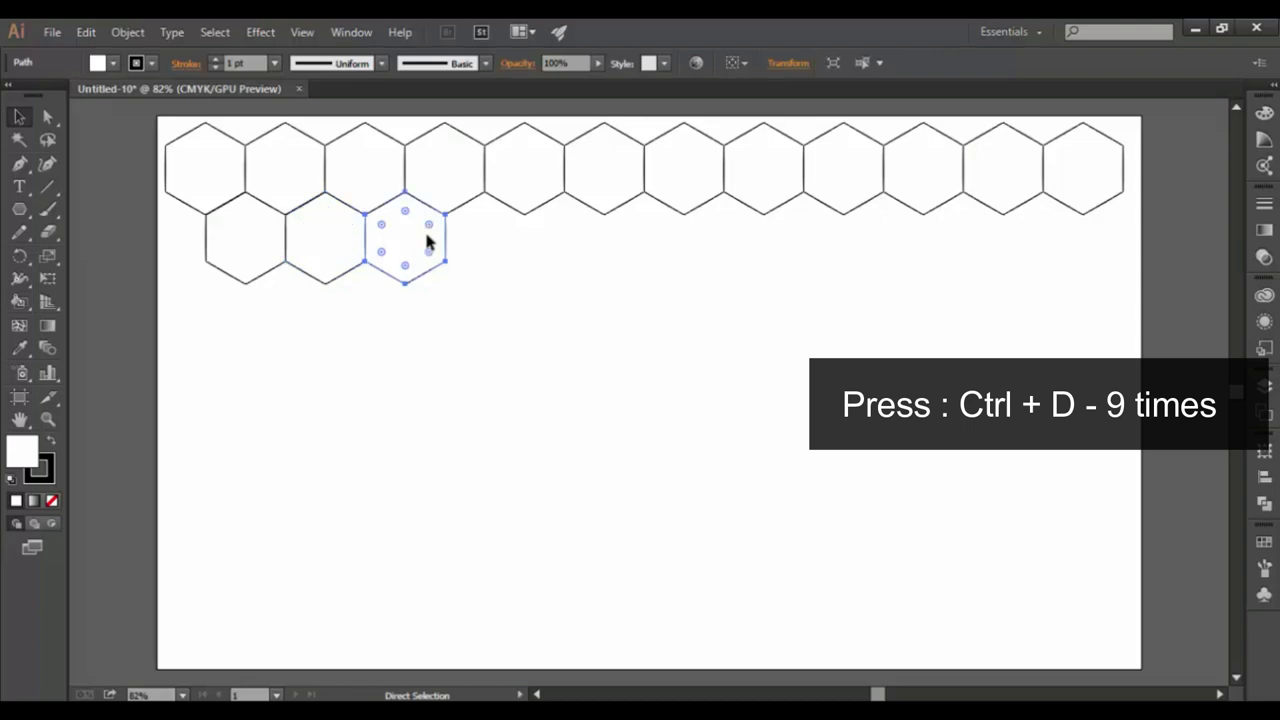
pyautogui.hotkey('ctrl', 'd')
pyautogui.hotkey('ctrl', 'd')
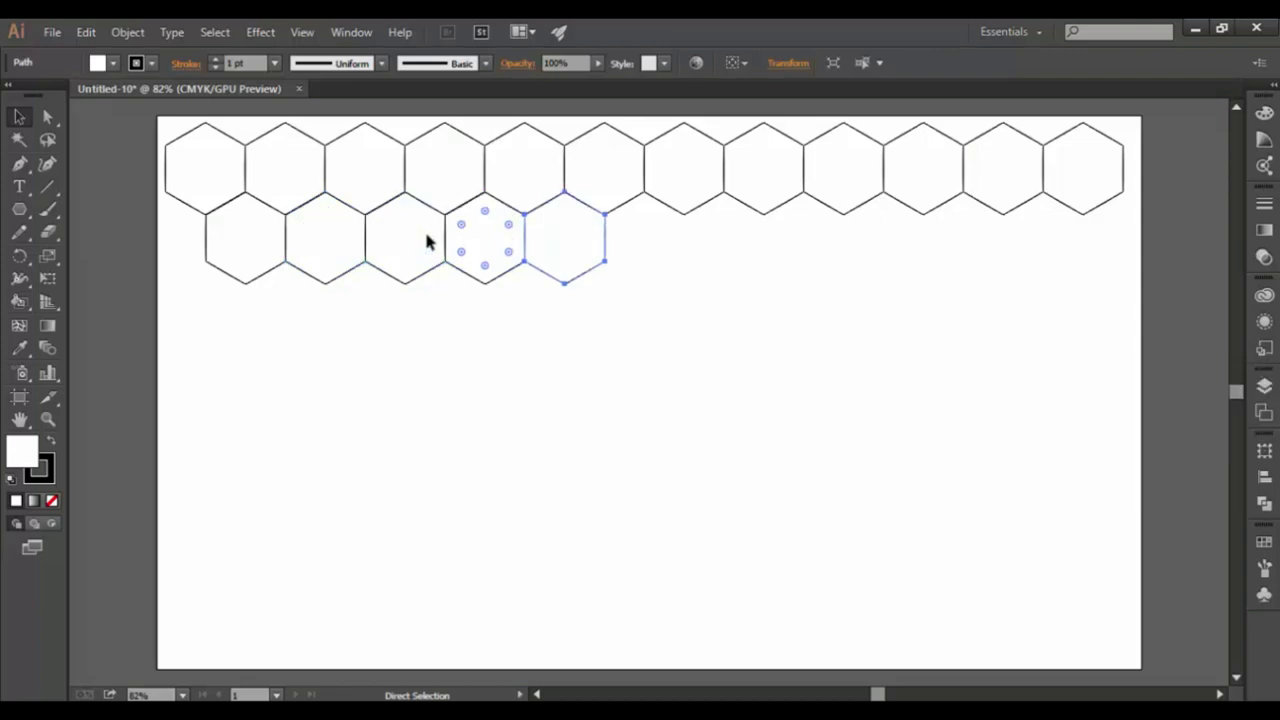
pyautogui.hotkey('ctrl', 'd')
pyautogui.hotkey('ctrl', 'd')
pyautogui.hotkey('ctrl', 'd')
pyautogui.hotkey('ctrl', 'd')
pyautogui.hotkey('ctrl', 'd')
pyautogui.hotkey('ctrl', 'd')
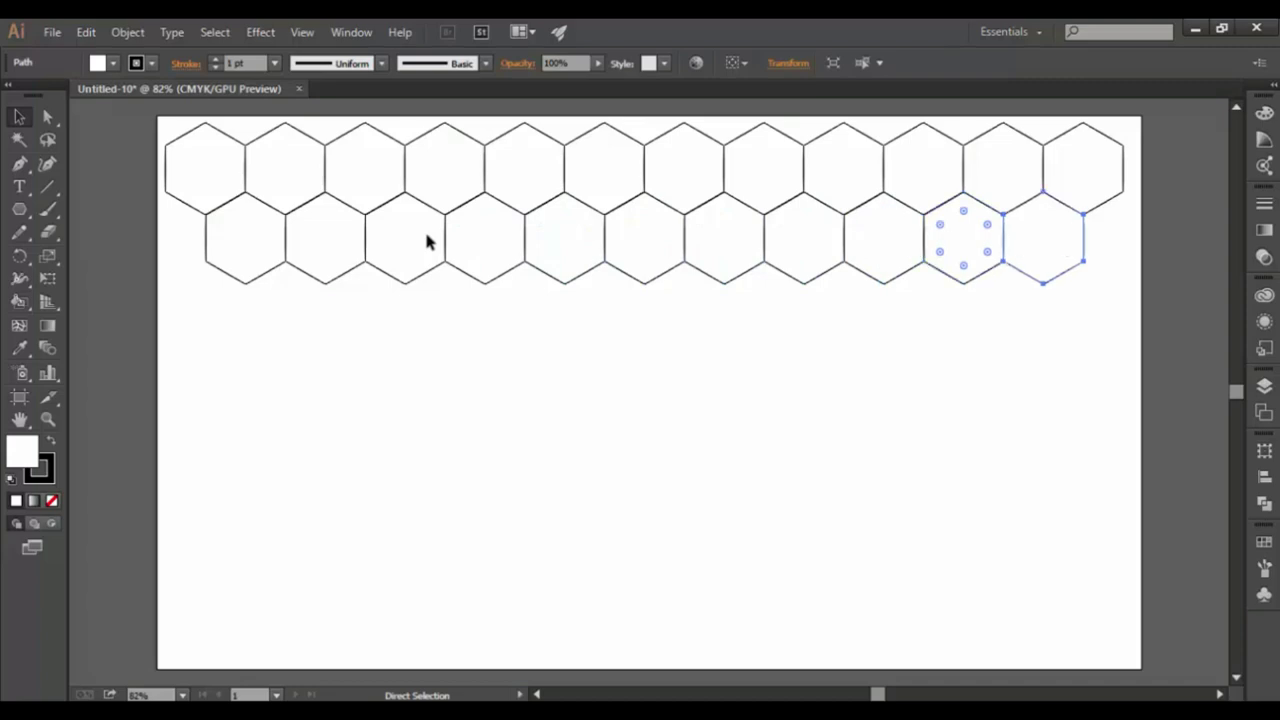
pyautogui.click(347, 317)
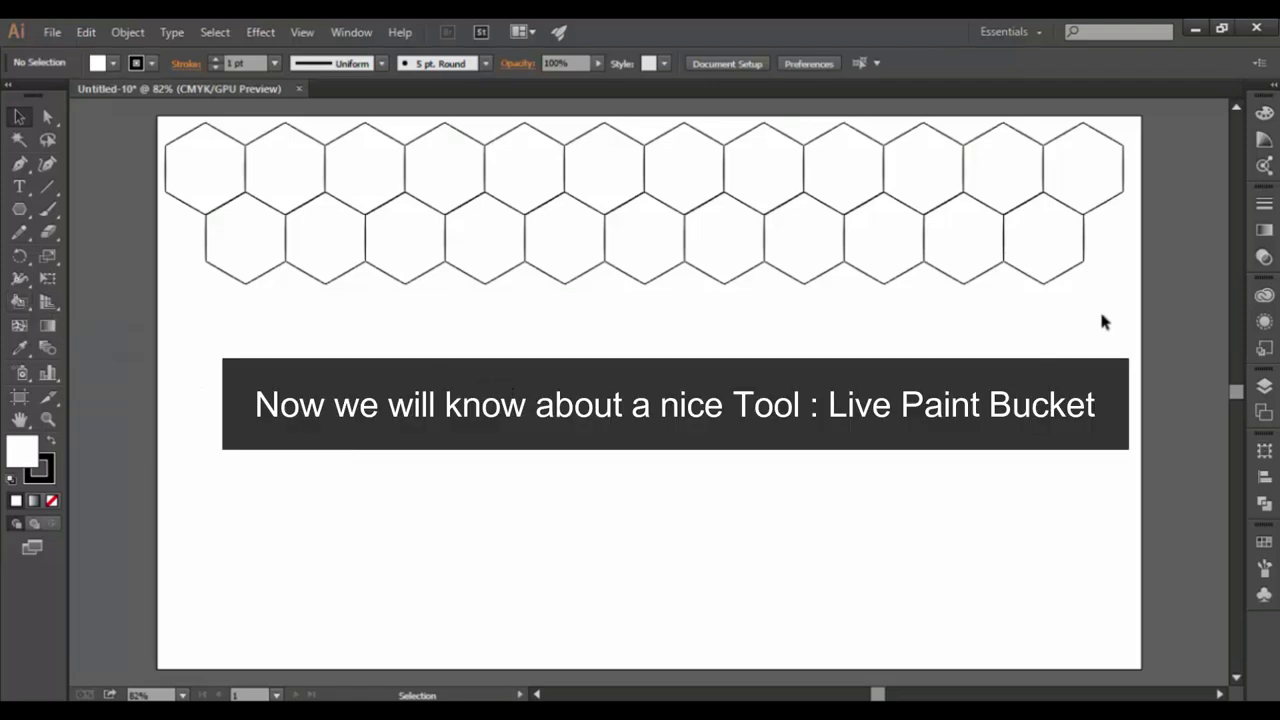
# - Fill the first and third lower-row hexagons black from the Fill swatch
pyautogui.click(251, 274)
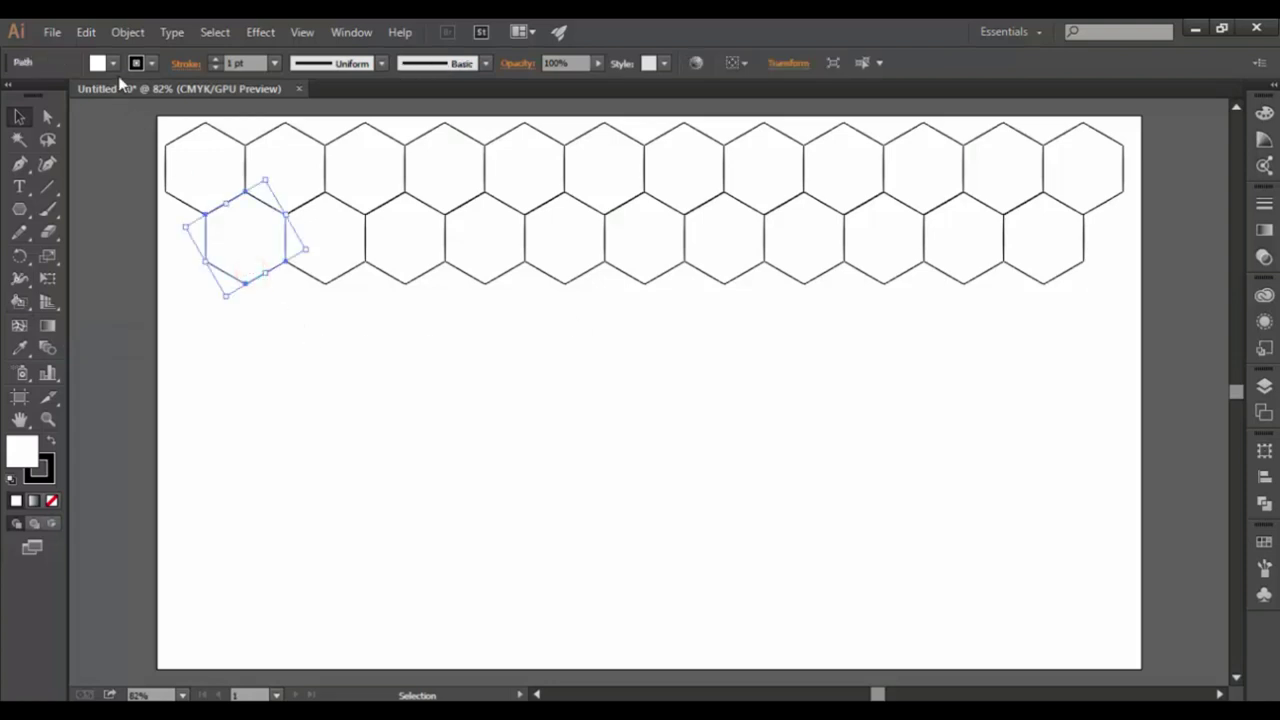
pyautogui.click(115, 64)
pyautogui.click(51, 95)
pyautogui.click(271, 354)
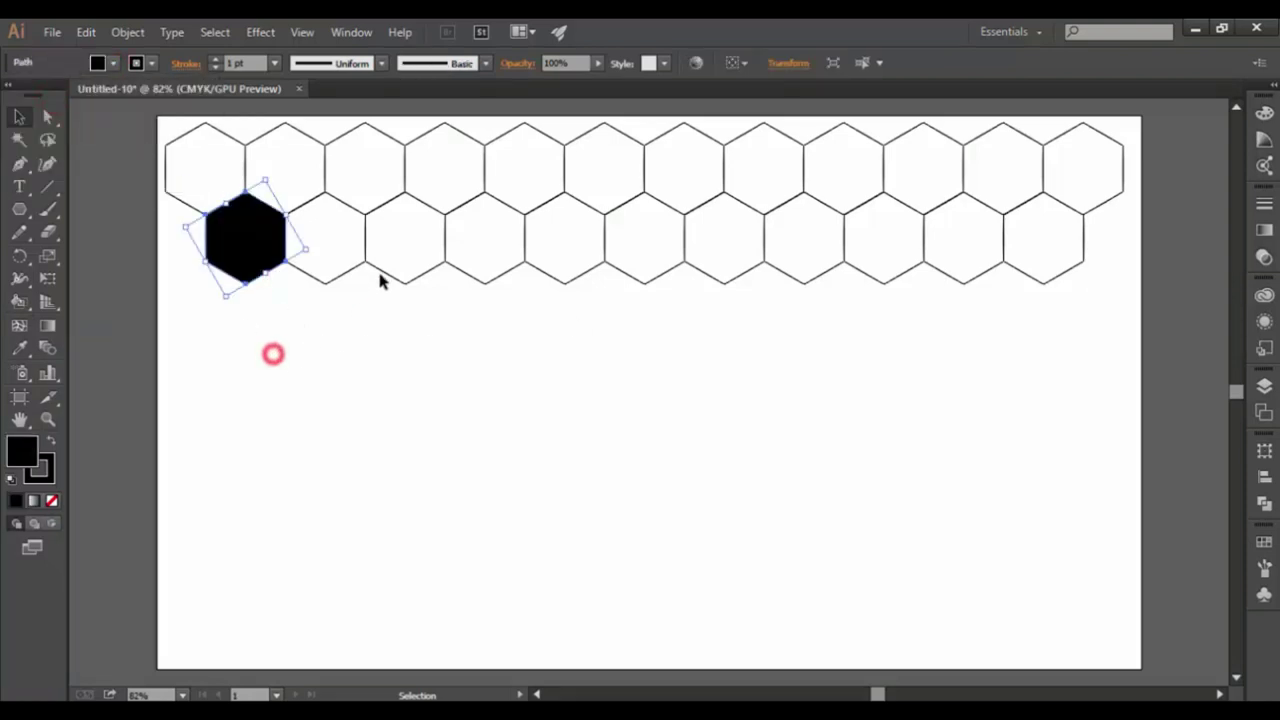
pyautogui.click(383, 274)
pyautogui.click(113, 63)
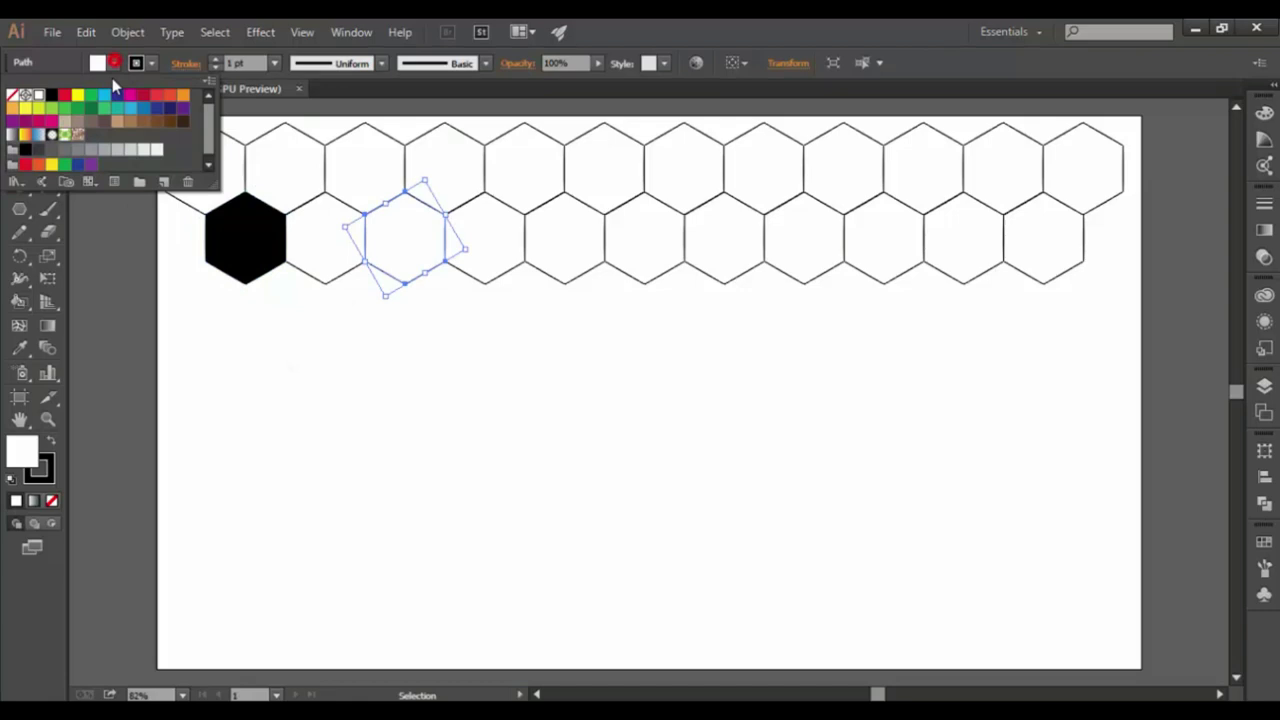
pyautogui.click(51, 95)
pyautogui.click(187, 337)
pyautogui.click(195, 341)
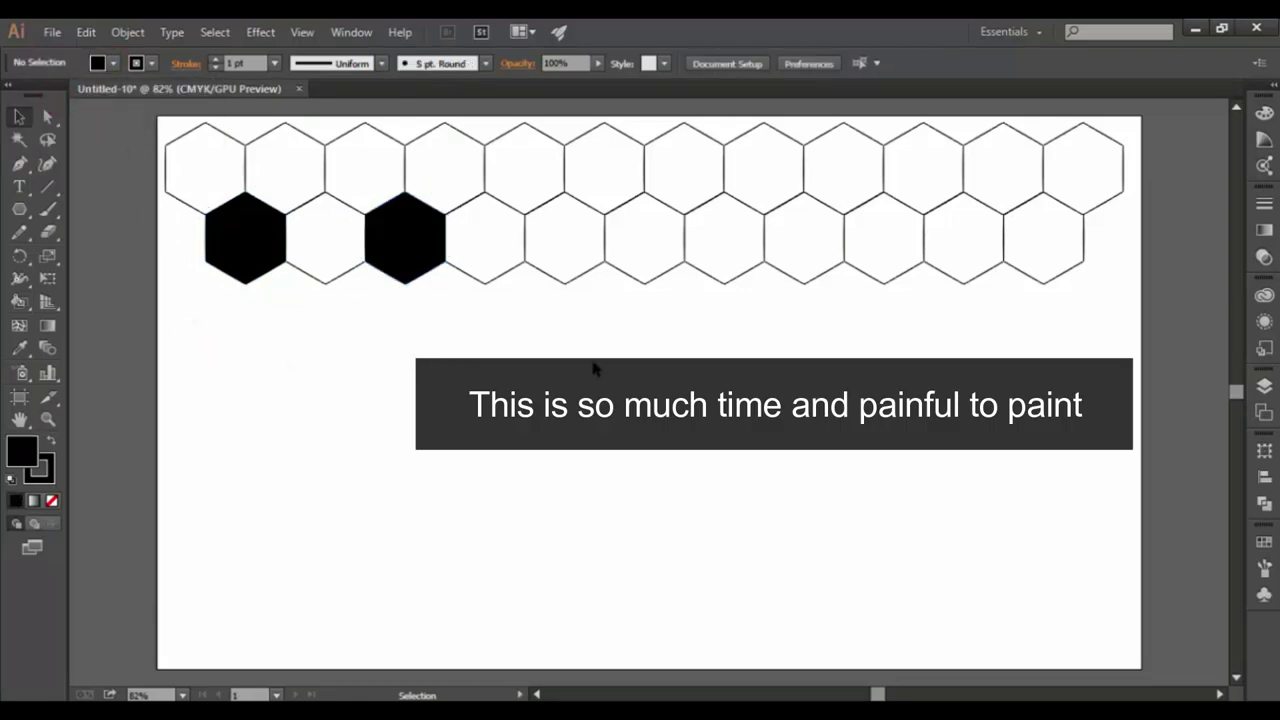
# - Live-paint the remaining alternate lower-row hexagons black, then deselect
pyautogui.click(717, 380)
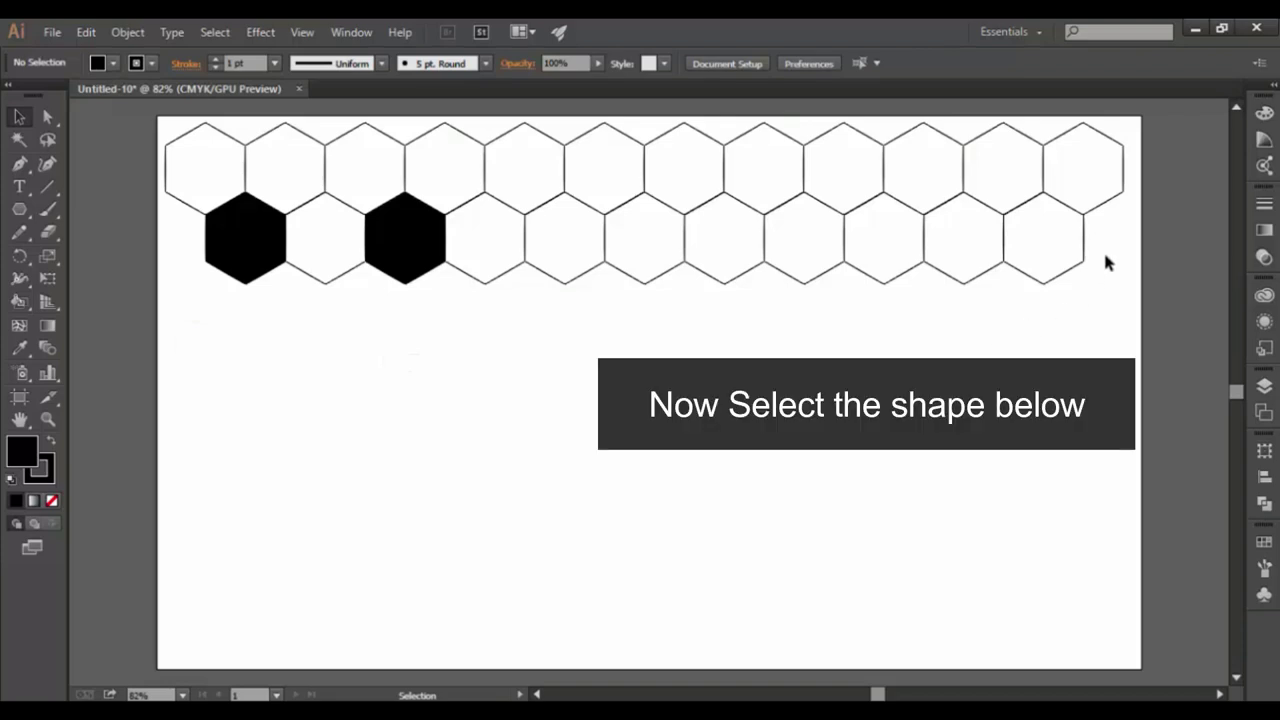
pyautogui.moveTo(1099, 257)
pyautogui.mouseDown()
pyautogui.moveTo(1005, 275)
pyautogui.moveTo(230, 321)
pyautogui.mouseUp()
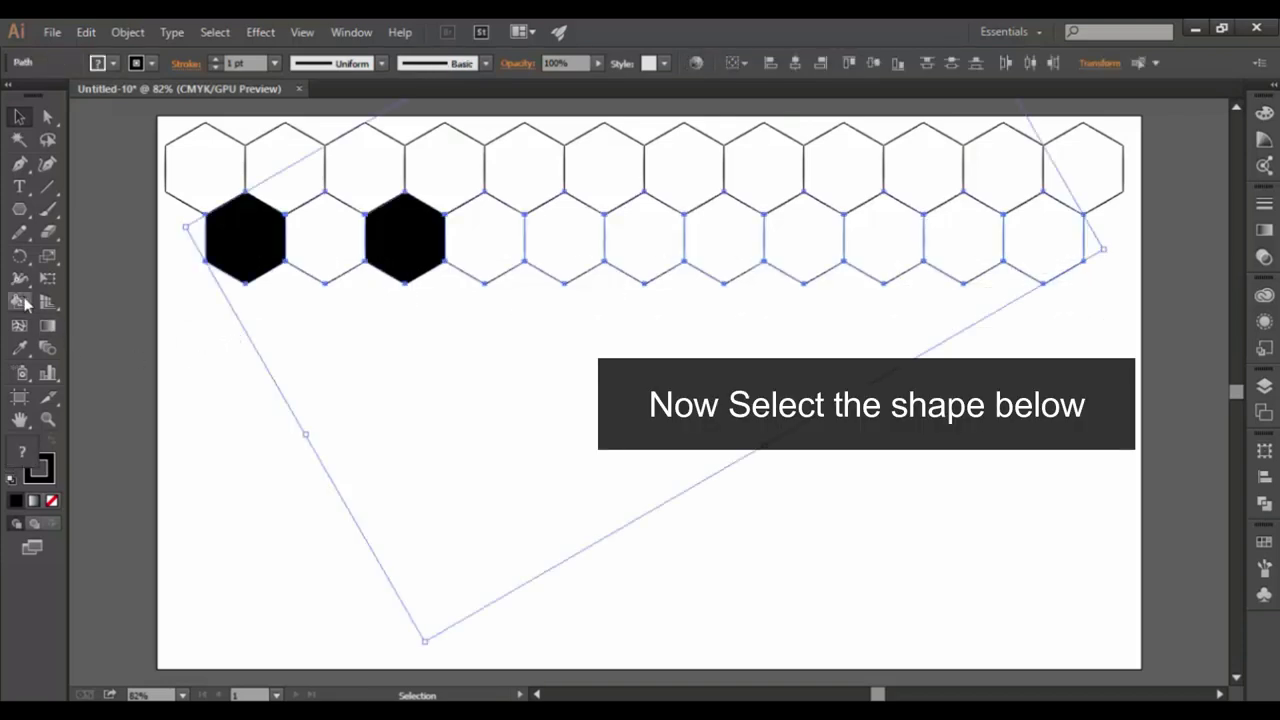
pyautogui.moveTo(22, 302); pyautogui.dragTo(70, 325)
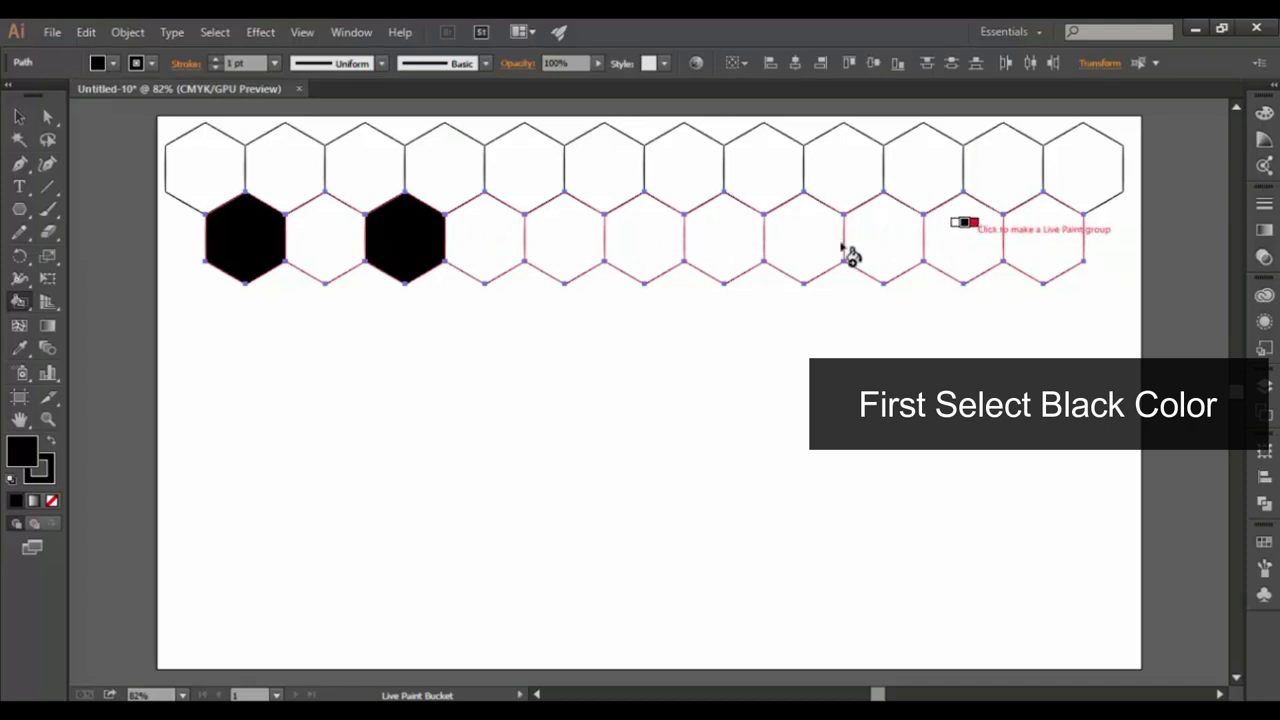
pyautogui.click(585, 256)
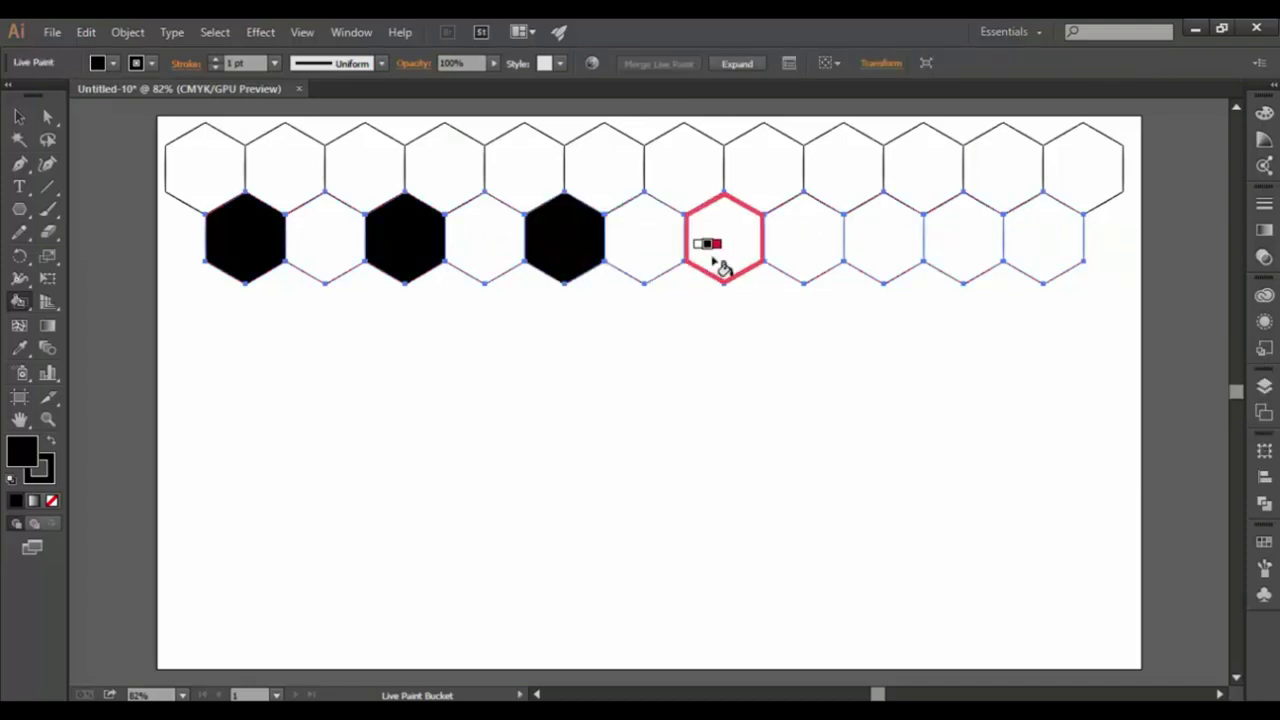
pyautogui.click(714, 260)
pyautogui.click(888, 250)
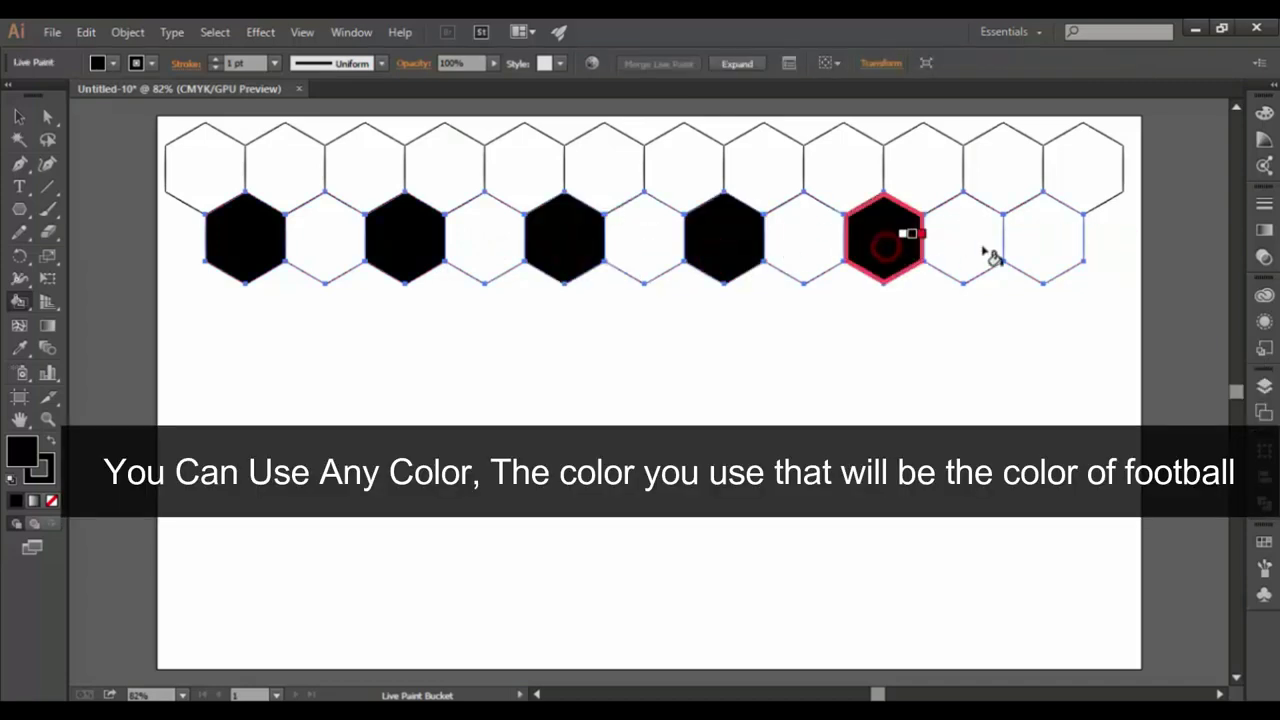
pyautogui.click(1040, 250)
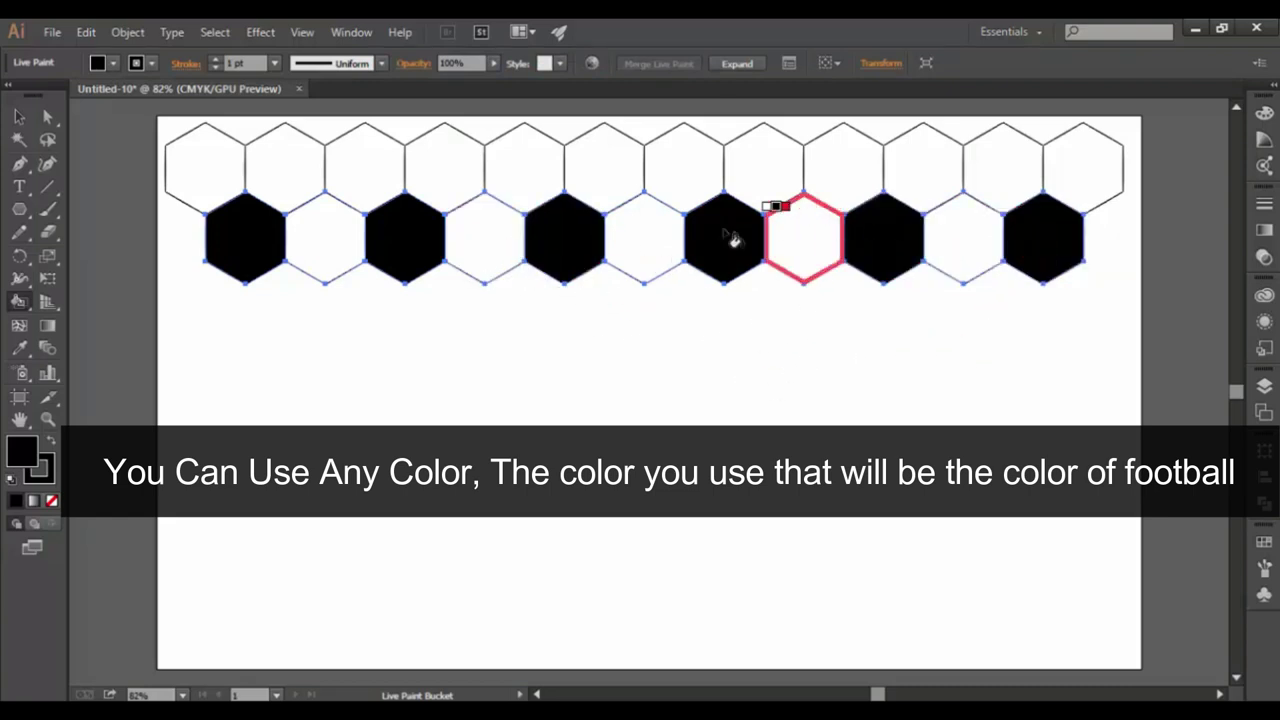
pyautogui.click(20, 120)
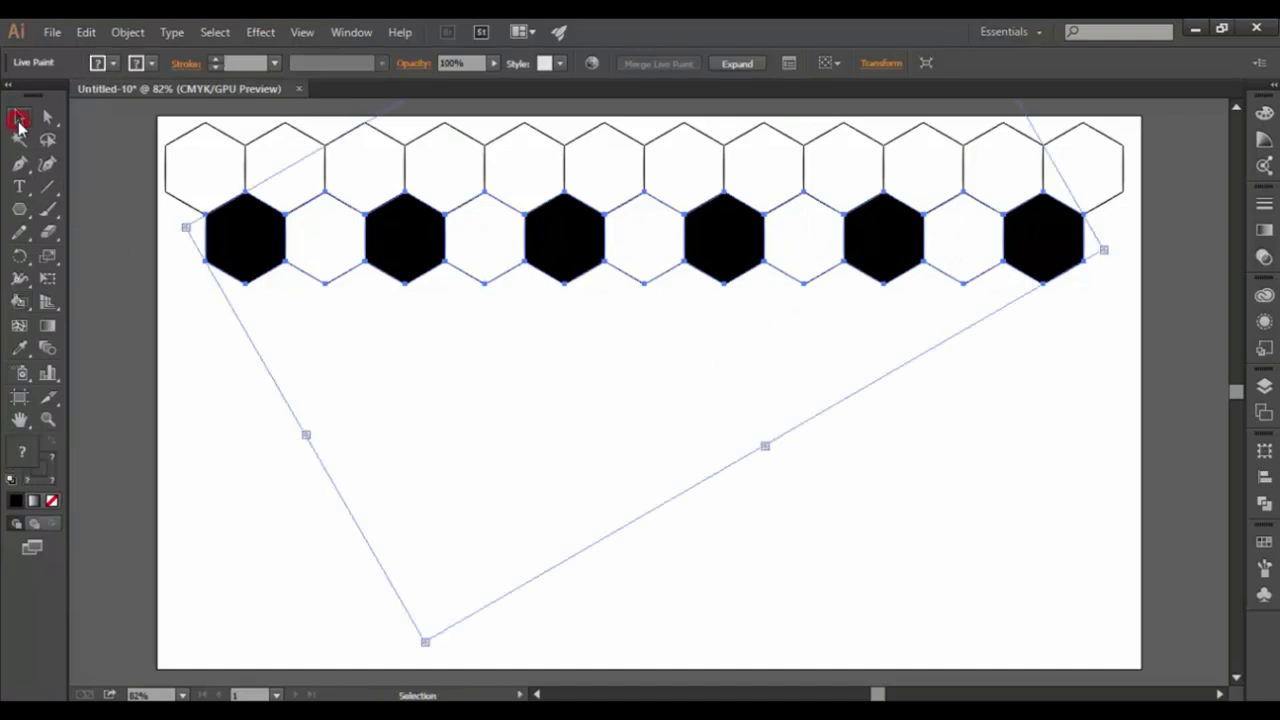
pyautogui.click(198, 338)
pyautogui.click(592, 268)
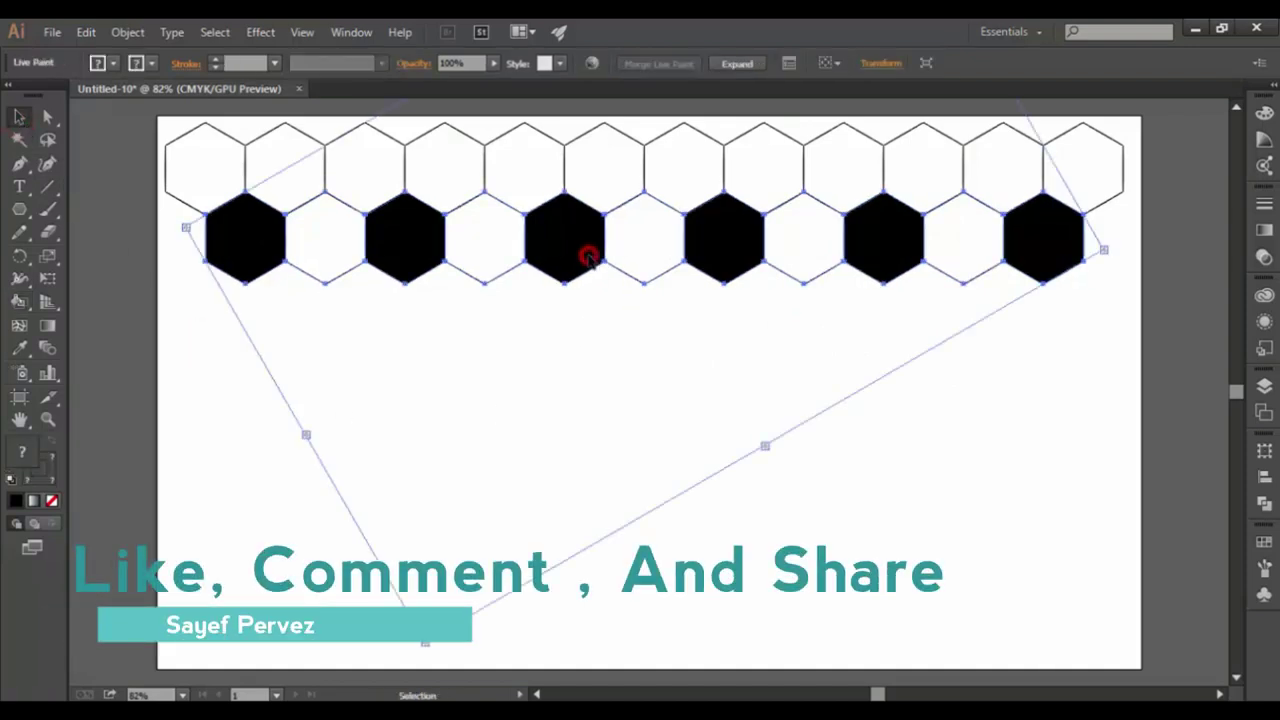
pyautogui.click(587, 355)
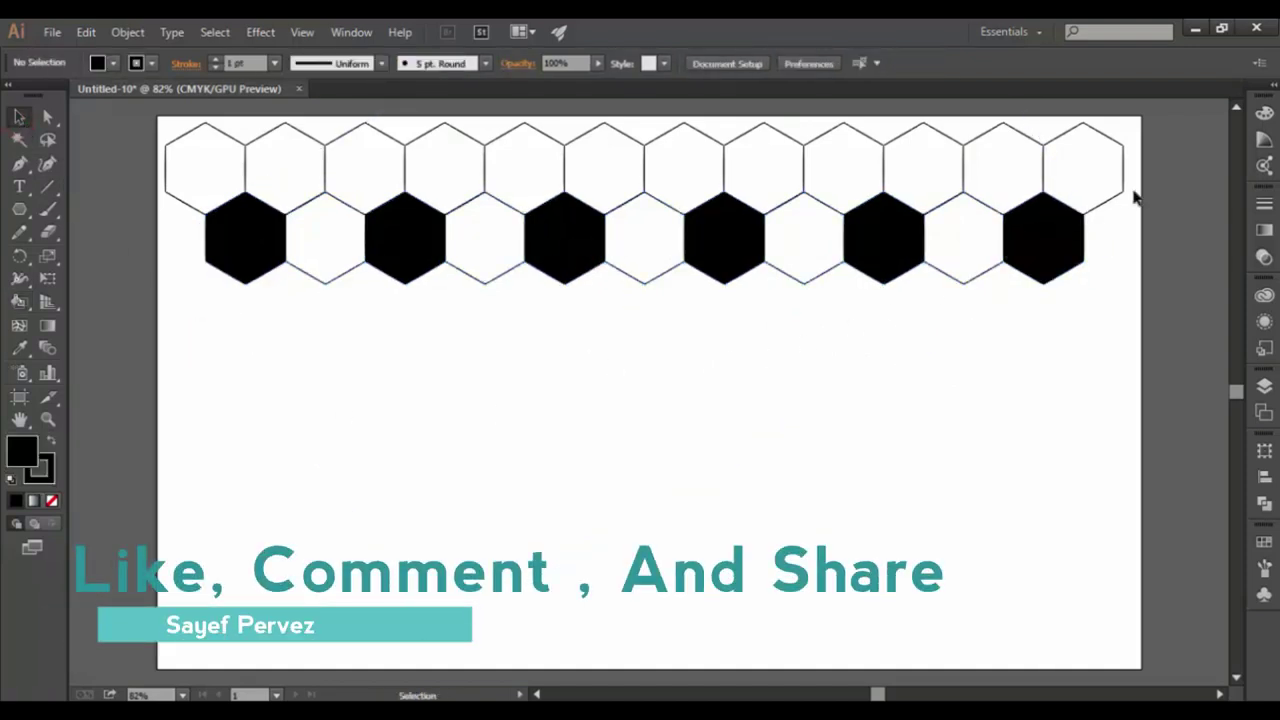
# - Copy both hexagon rows straight down and repeat twice to stack more row pairs
pyautogui.moveTo(1142, 129); pyautogui.dragTo(167, 321)
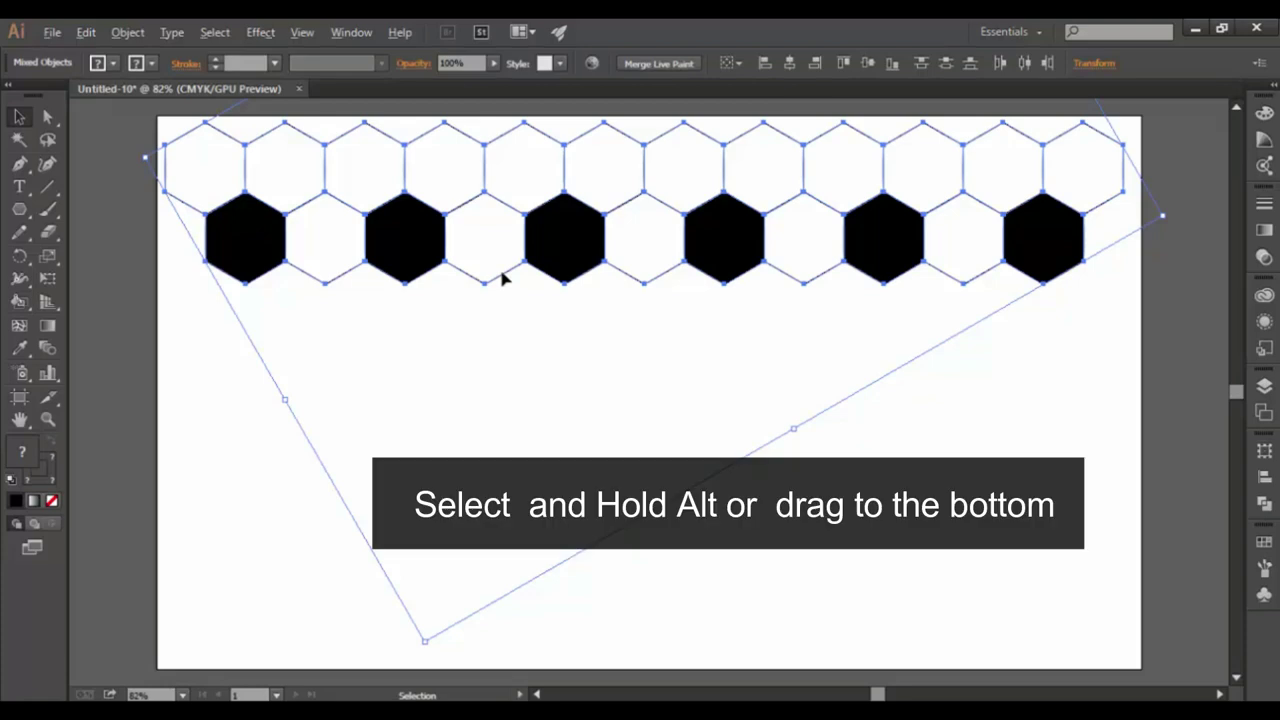
pyautogui.moveTo(502, 279); pyautogui.dragTo(503, 368)
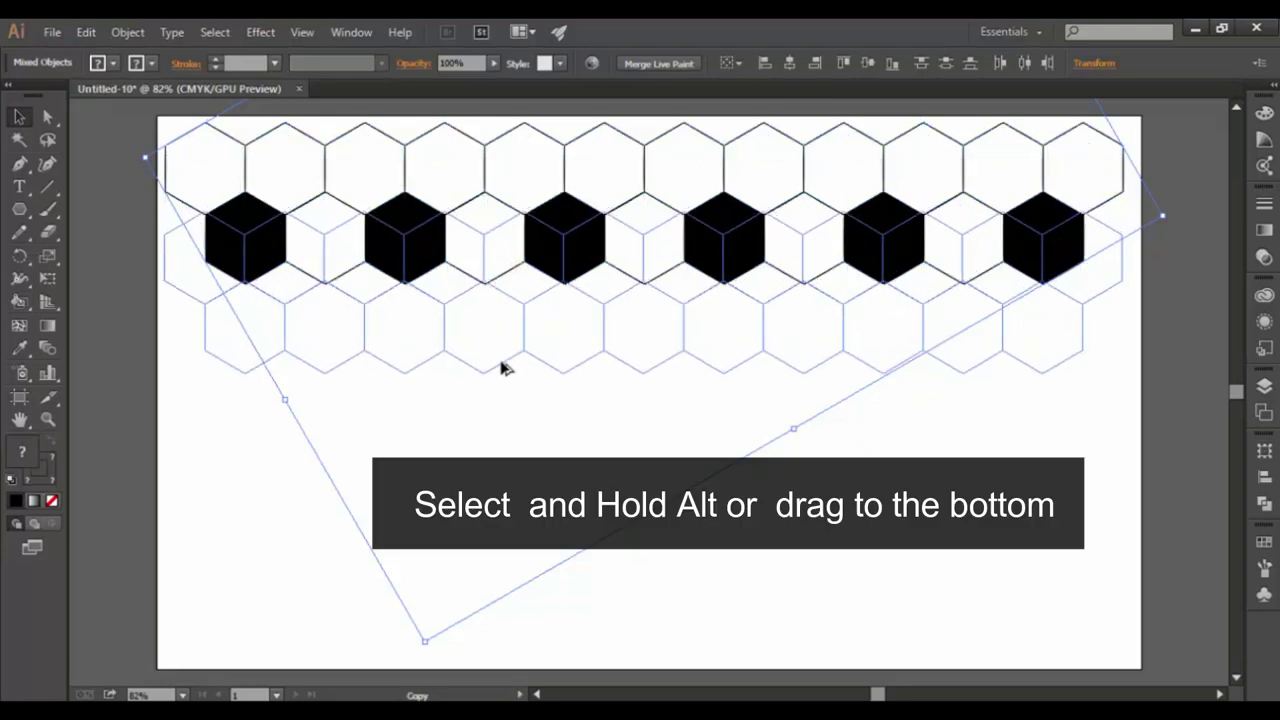
pyautogui.press('shift')
pyautogui.moveTo(503, 372); pyautogui.dragTo(502, 412)
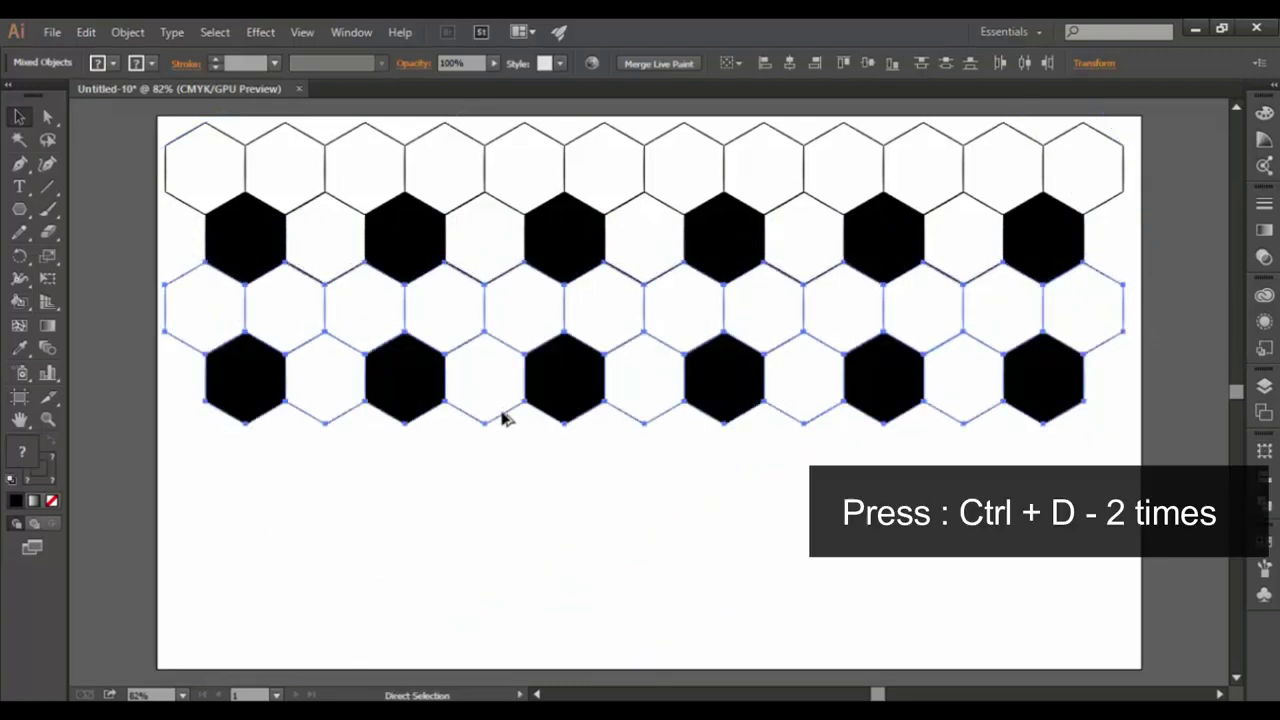
pyautogui.hotkey('ctrl', 'd')
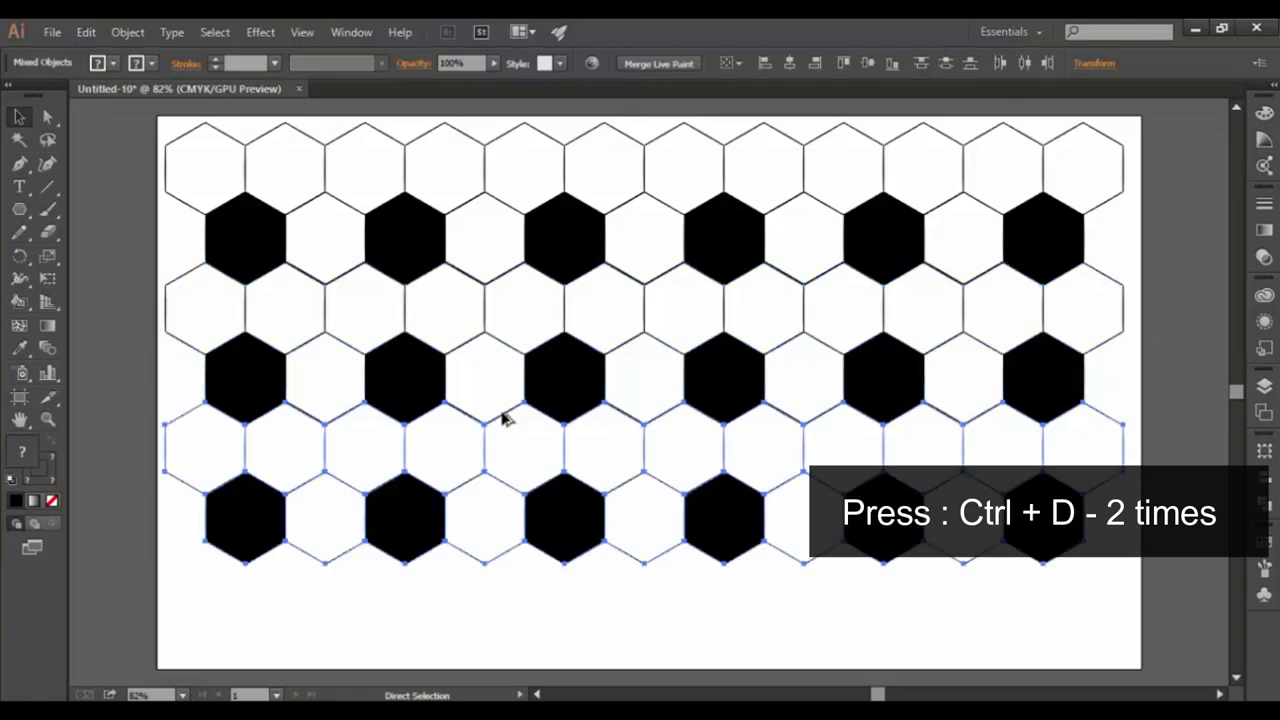
pyautogui.hotkey('ctrl', 'd')
# - Delete the bottom row hanging past the artboard edge and fit the artboard in view
pyautogui.scroll(-1, 1157, 451)
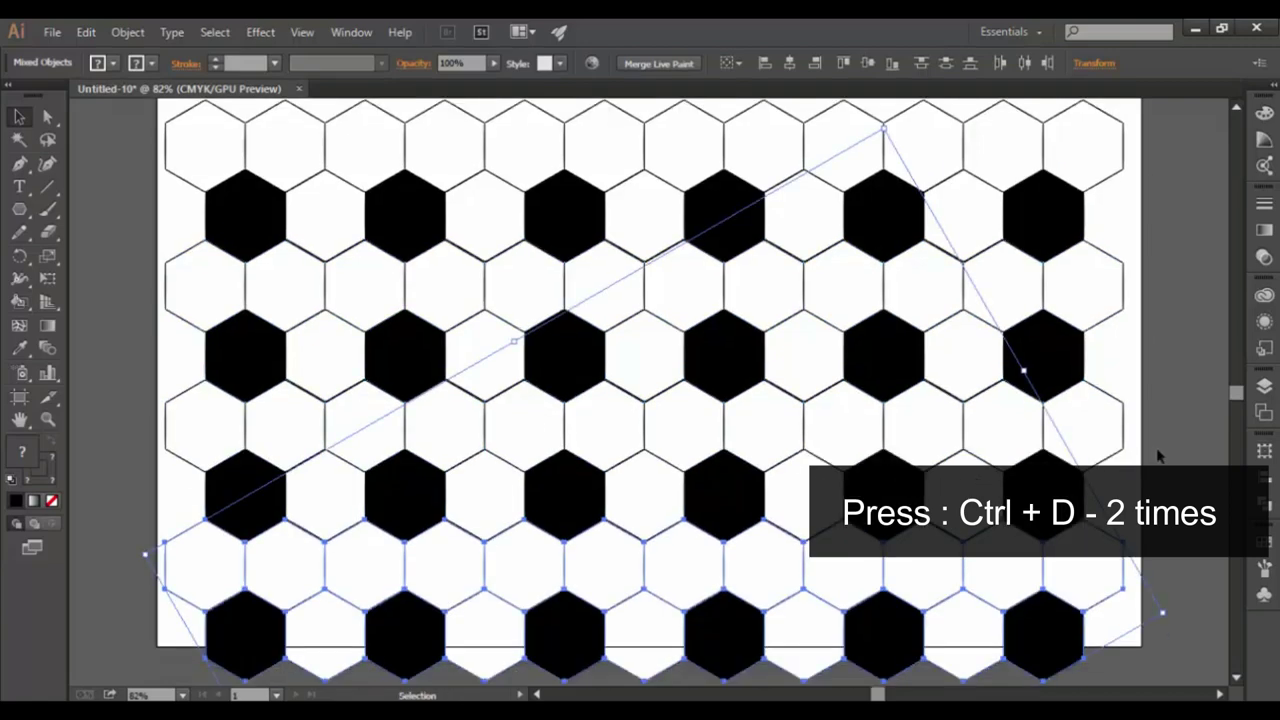
pyautogui.scroll(-1, 1170, 455)
pyautogui.moveTo(1157, 500); pyautogui.dragTo(198, 575)
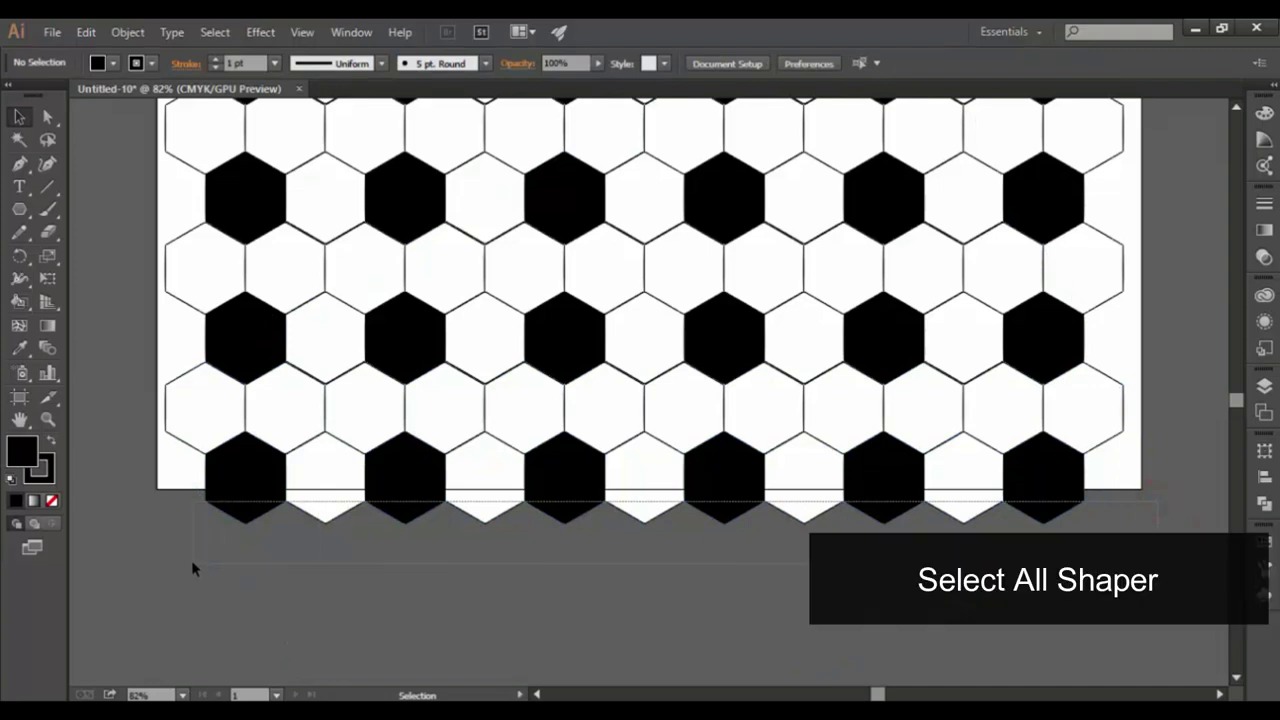
pyautogui.moveTo(193, 573); pyautogui.dragTo(193, 568)
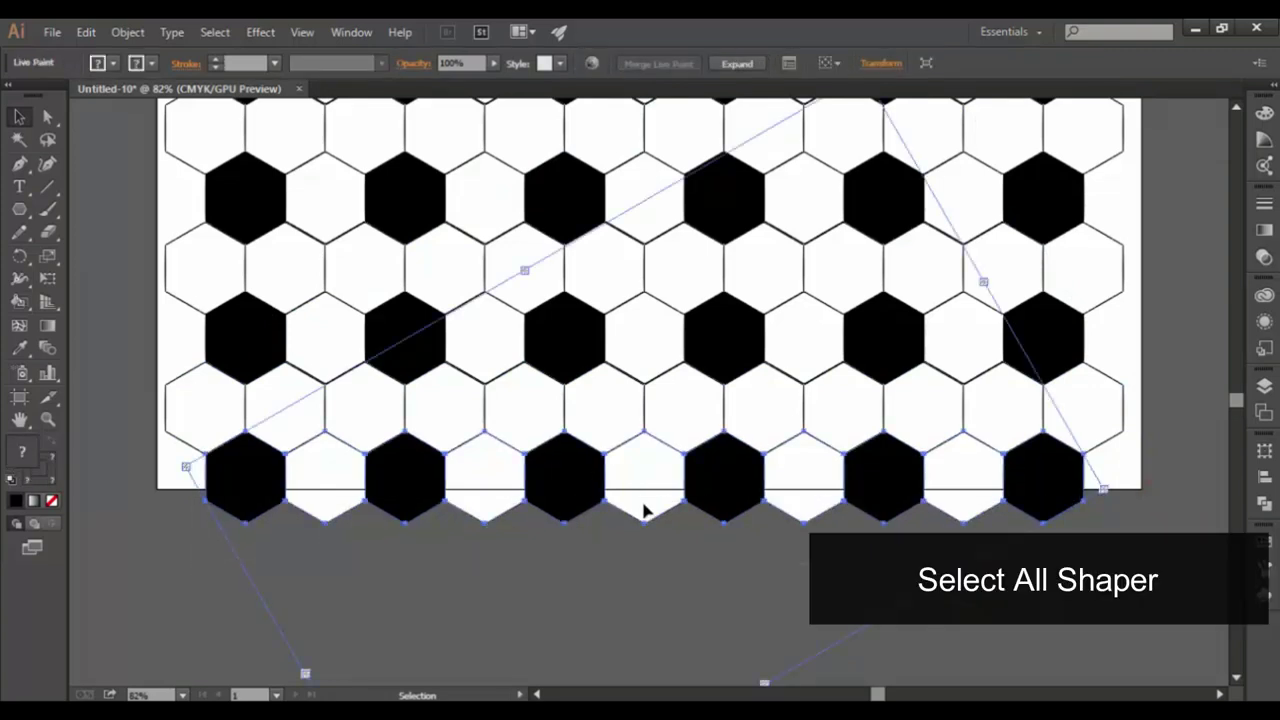
pyautogui.press('Delete')
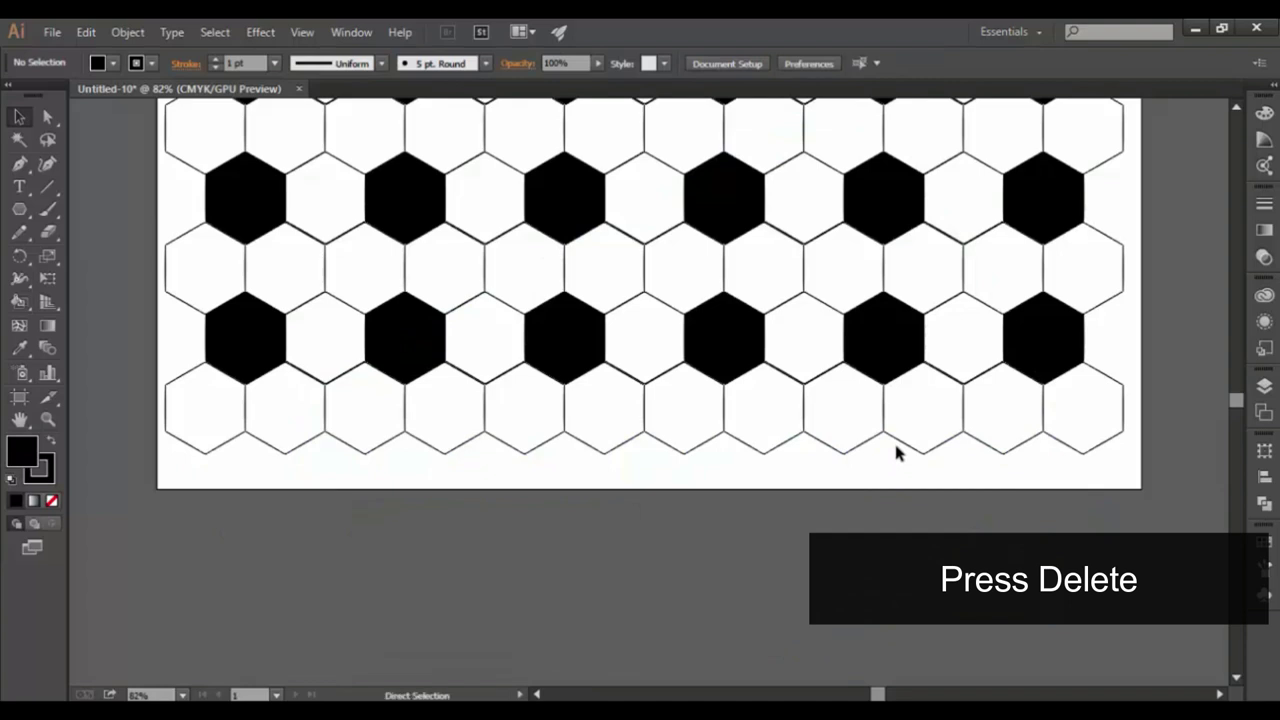
pyautogui.hotkey('ctrl', '0')
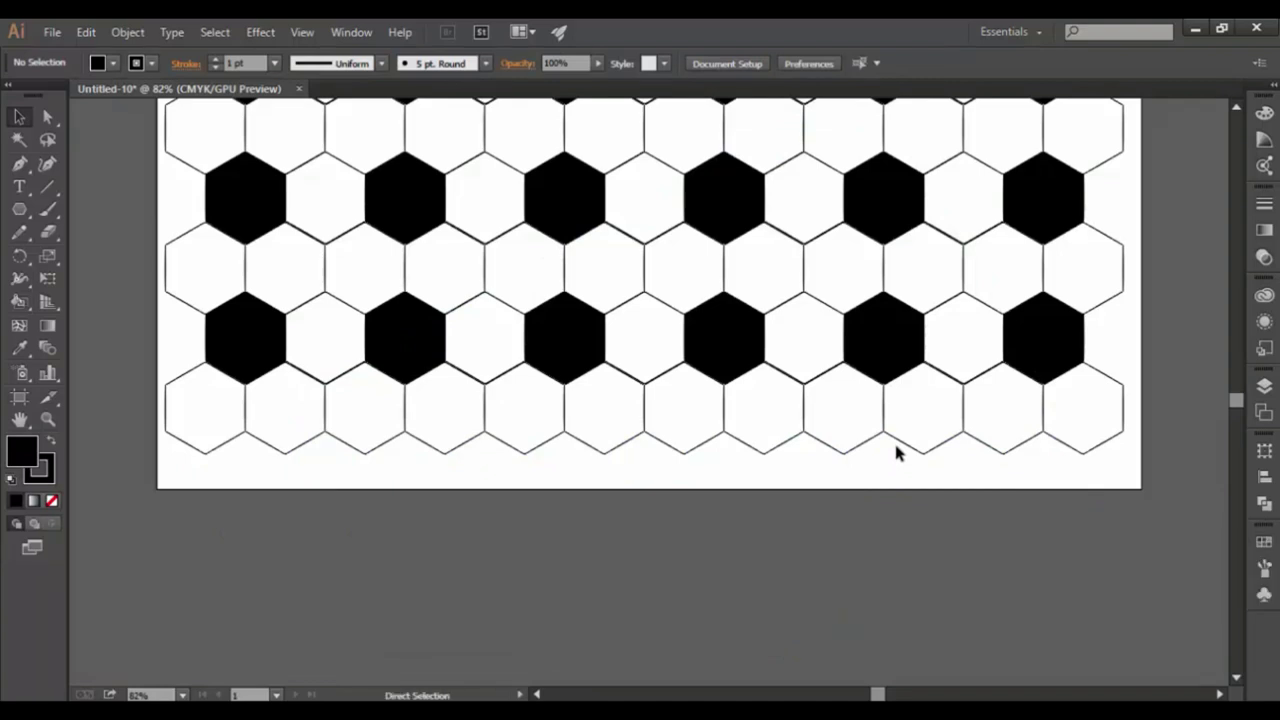
pyautogui.hotkey('ctrl', '0')
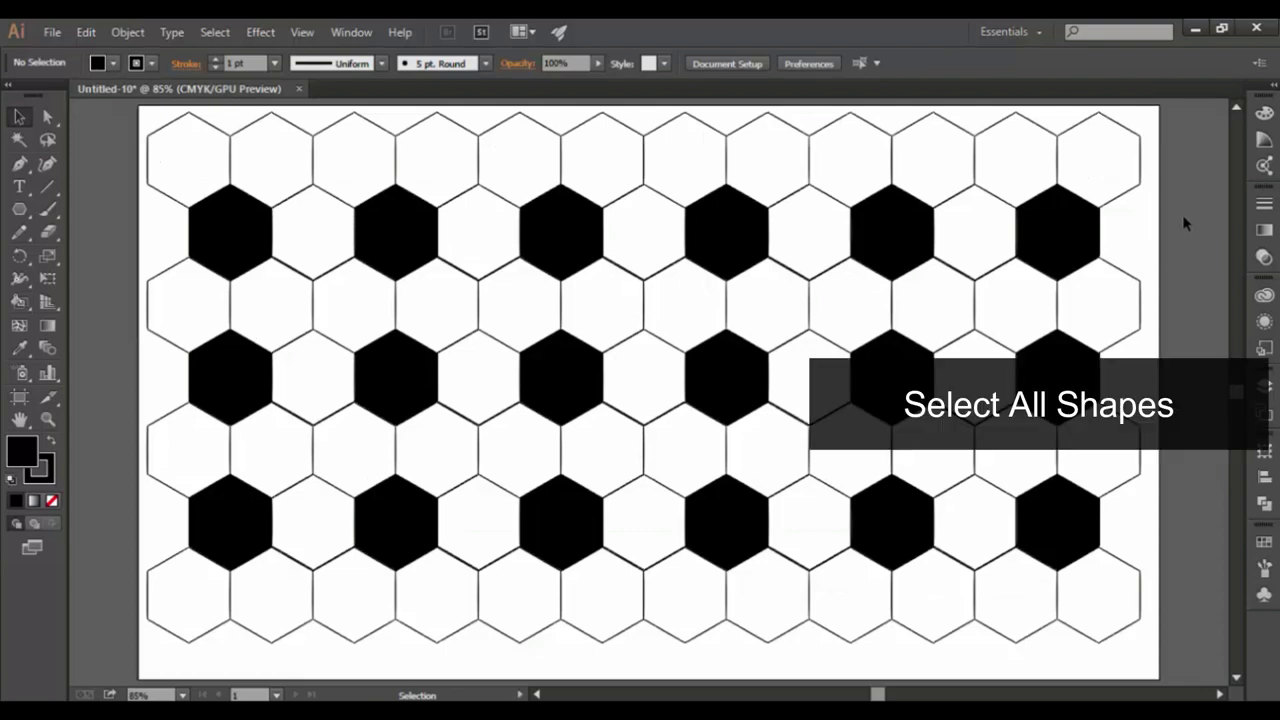
# - Save the whole hexagon grid as a new symbol named 'BAll', aligned to the pixel grid
pyautogui.moveTo(1188, 162); pyautogui.dragTo(167, 668)
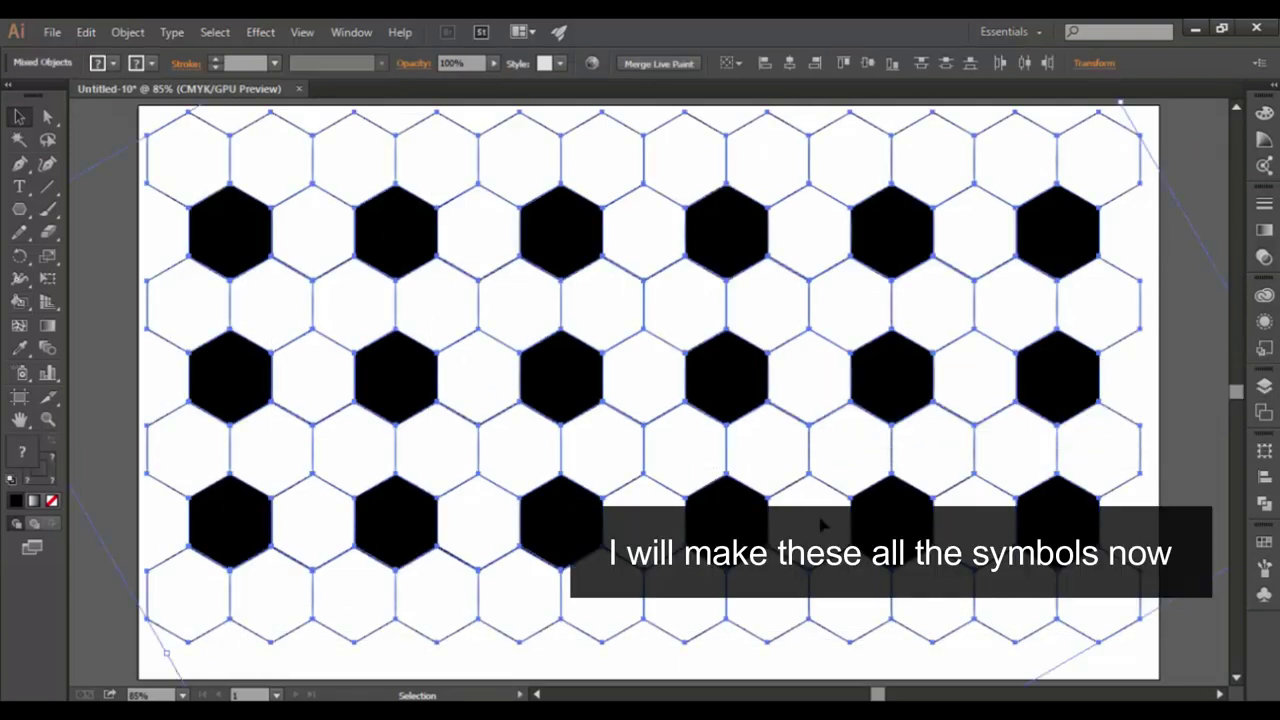
pyautogui.click(345, 32)
pyautogui.click(477, 521)
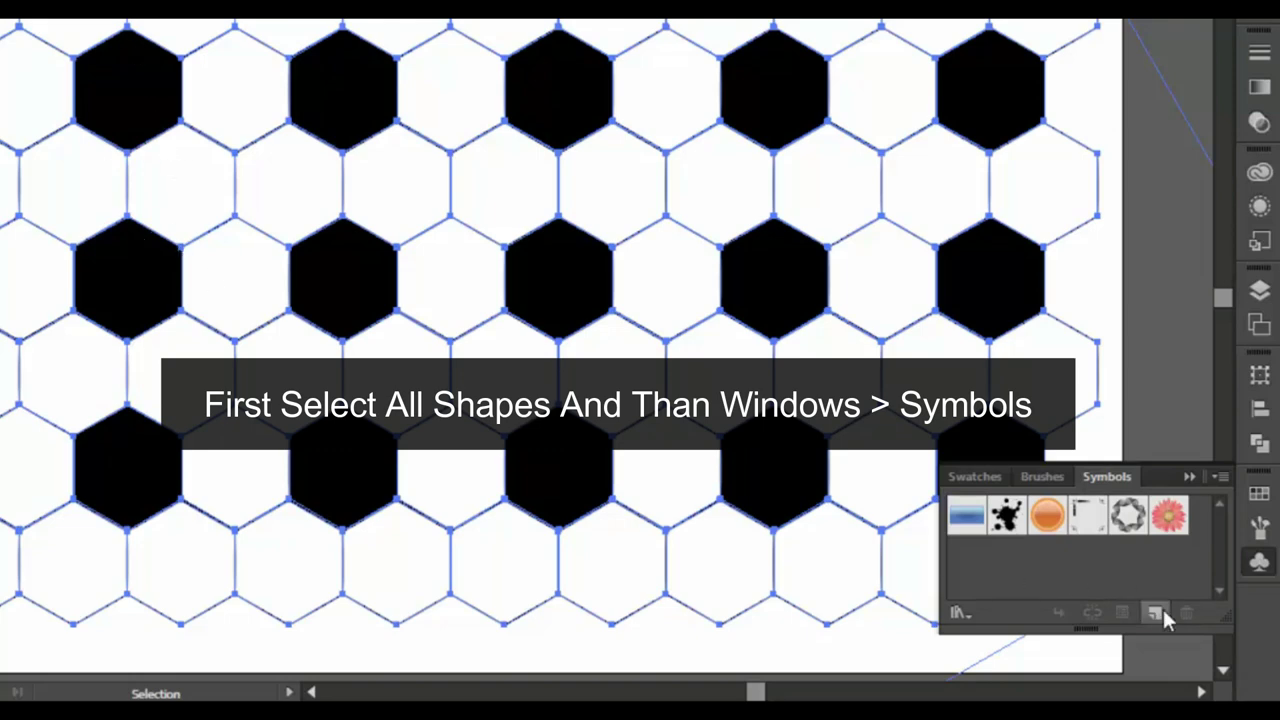
pyautogui.click(1157, 612)
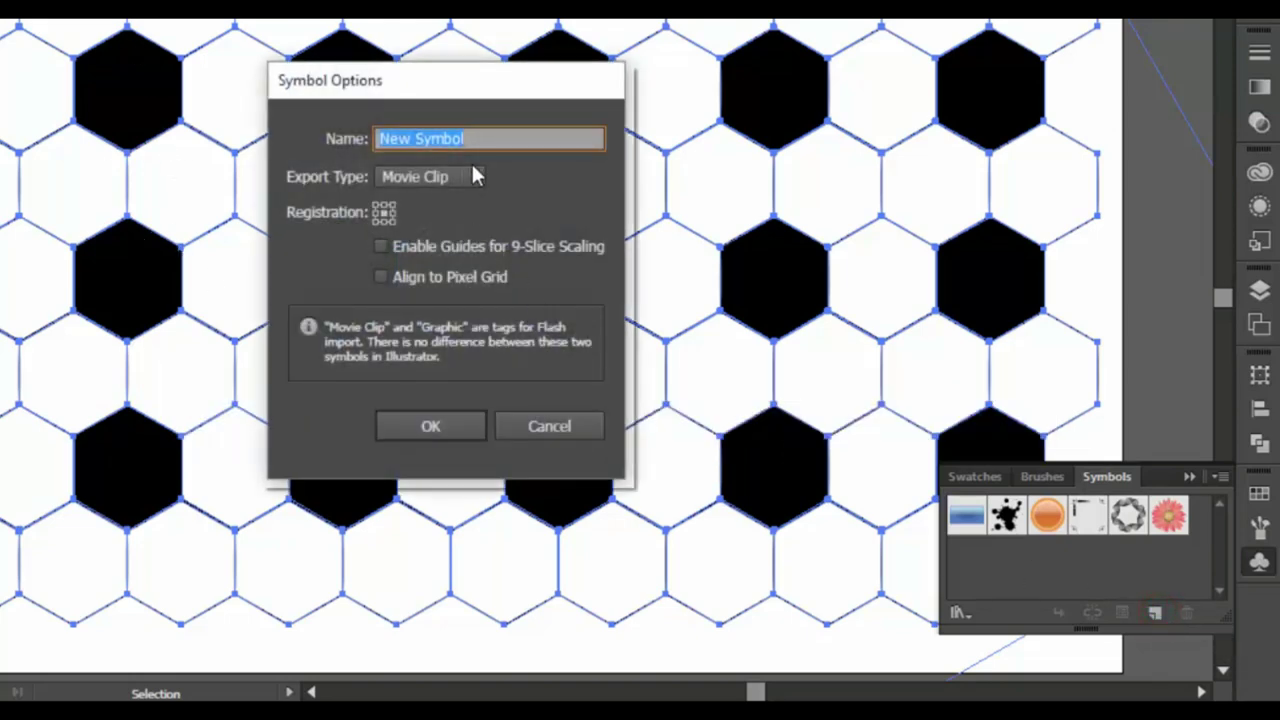
pyautogui.moveTo(471, 138); pyautogui.dragTo(330, 145)
pyautogui.press('BackSpace')
pyautogui.write('BAll')
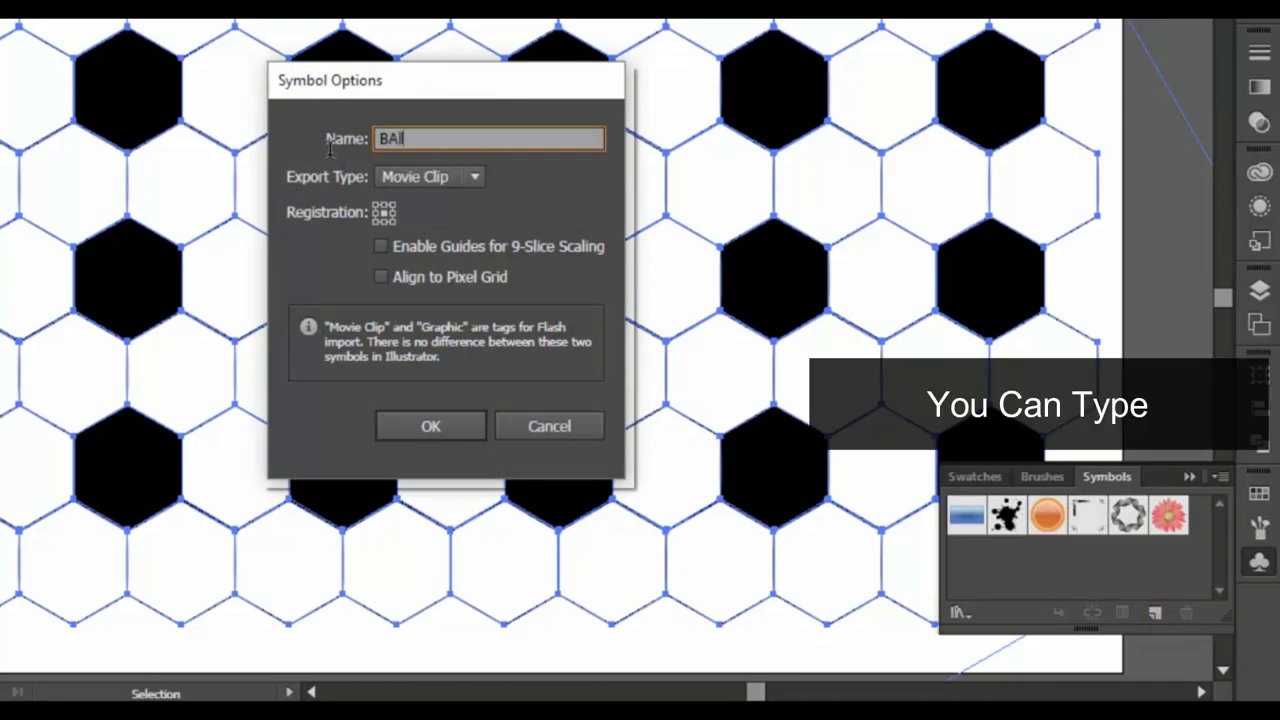
pyautogui.click(376, 278)
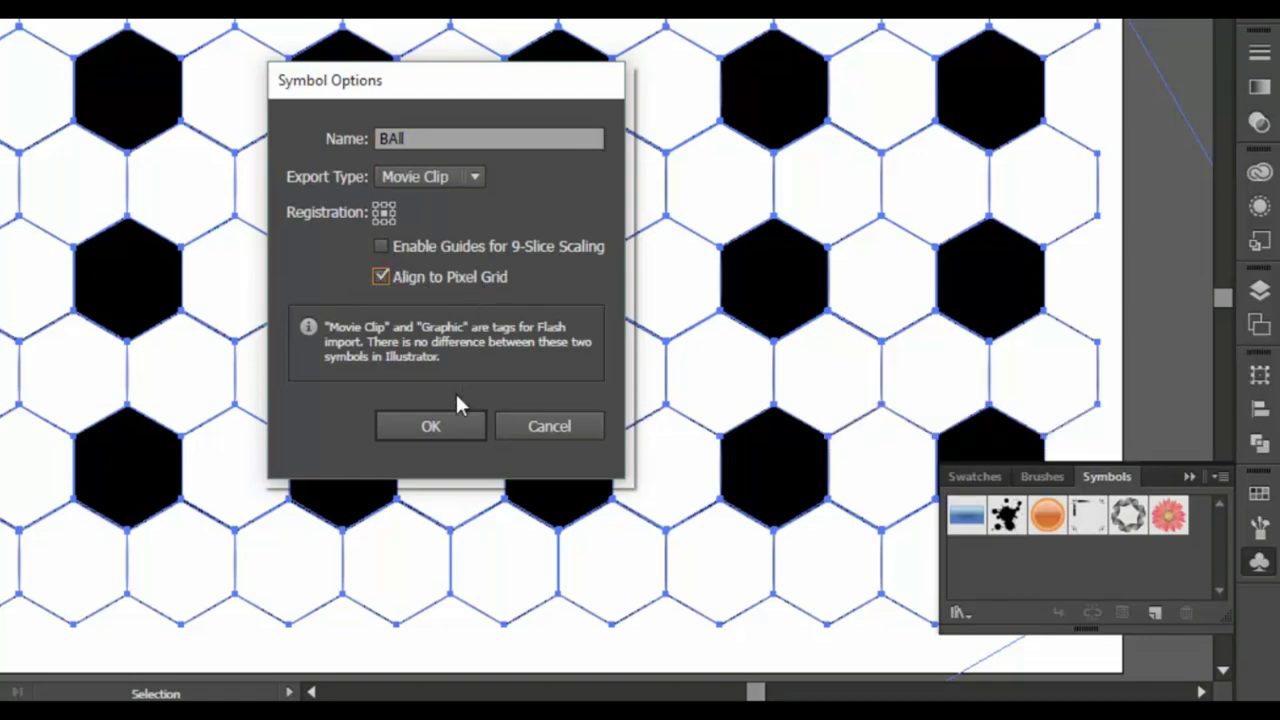
pyautogui.click(450, 422)
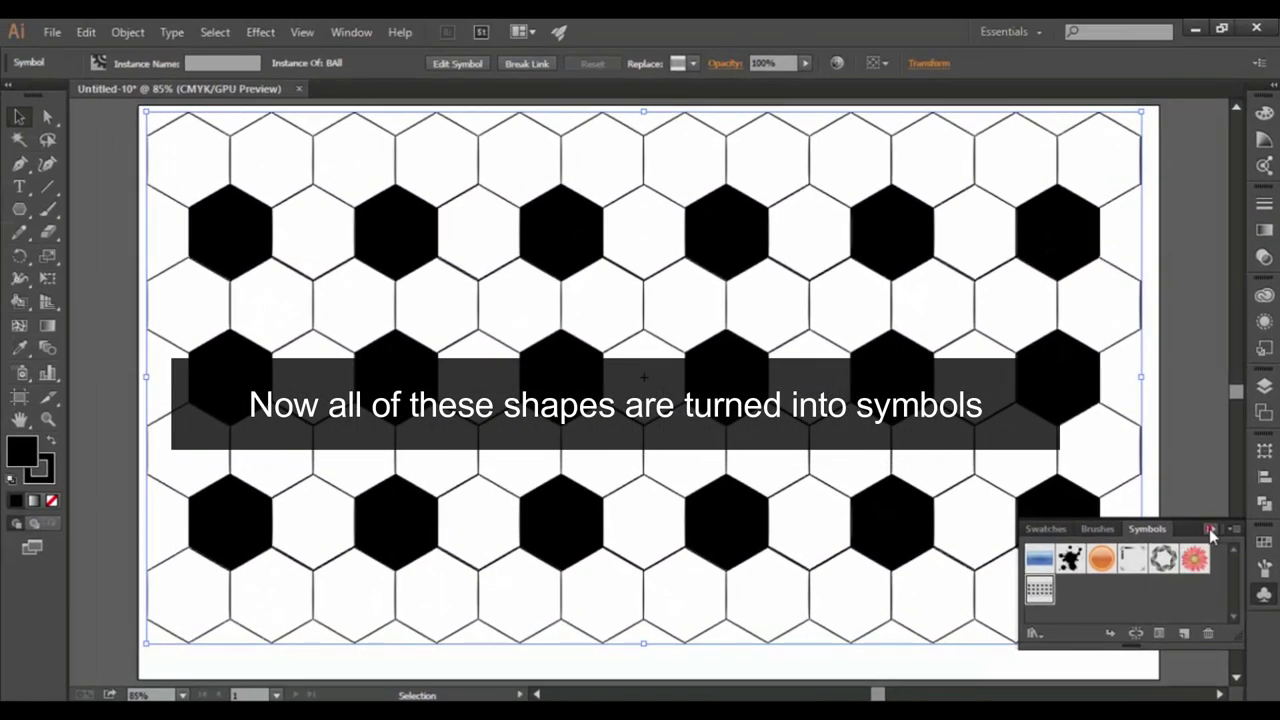
# - Delete all hexagon instances to leave the artboard empty
pyautogui.click(1210, 529)
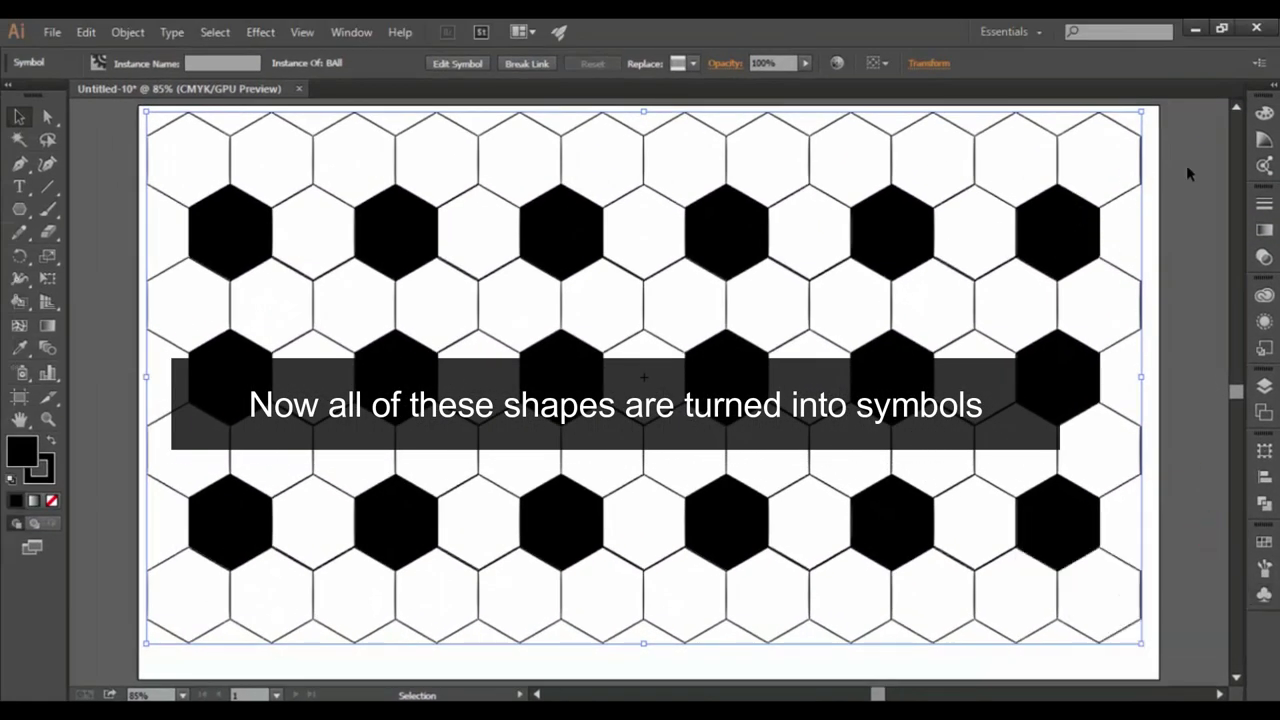
pyautogui.moveTo(1182, 138); pyautogui.dragTo(296, 627)
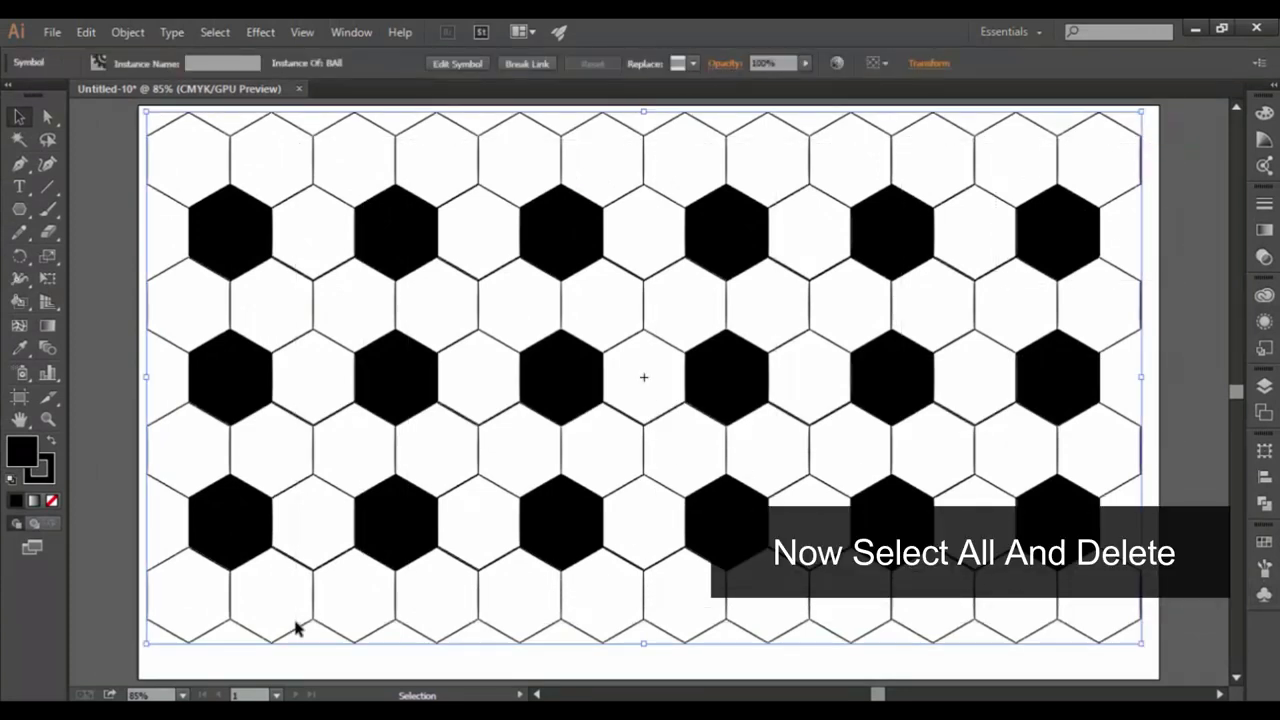
pyautogui.press('Delete')
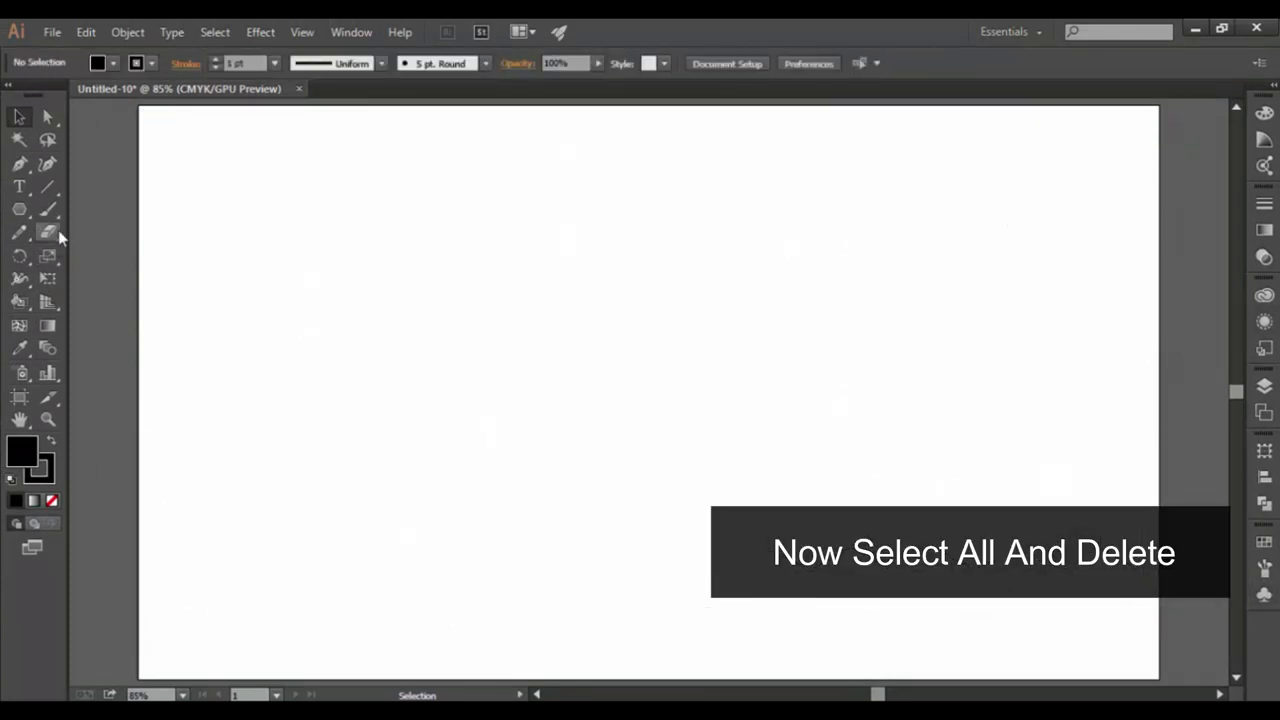
# - Draw a large outline-only circle with no fill, nudged slightly down and right
pyautogui.click(21, 210)
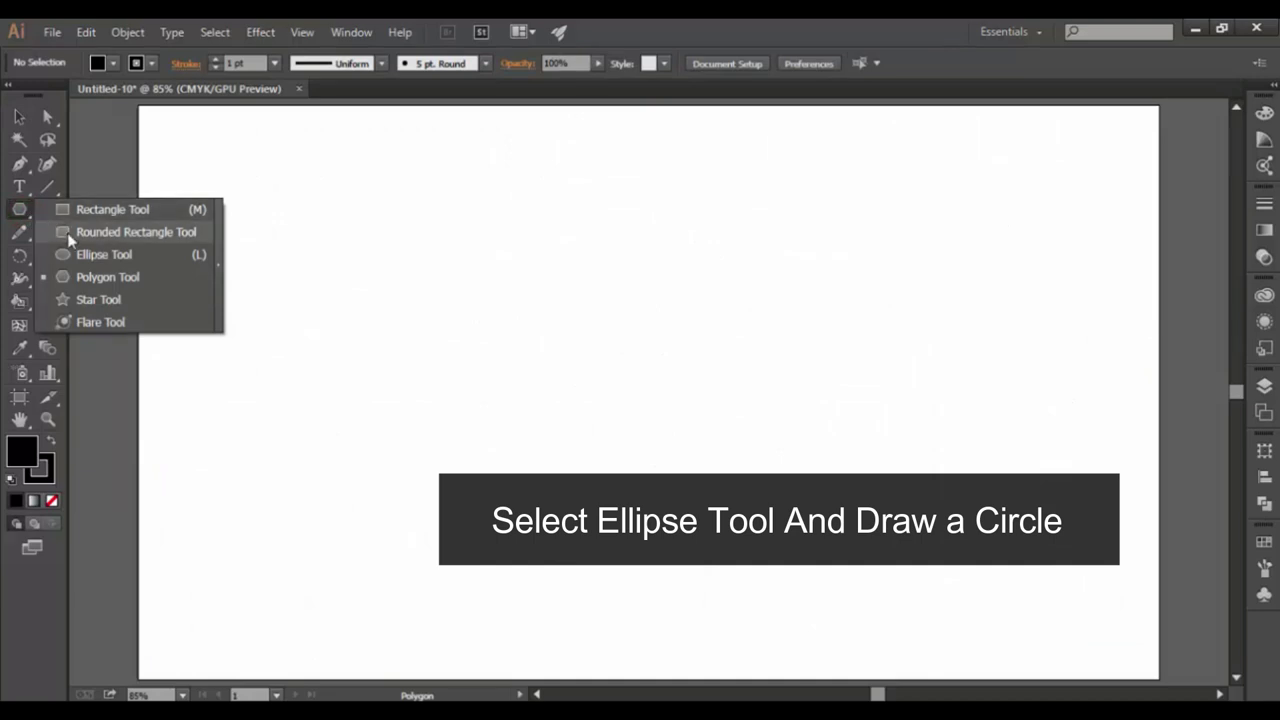
pyautogui.click(106, 256)
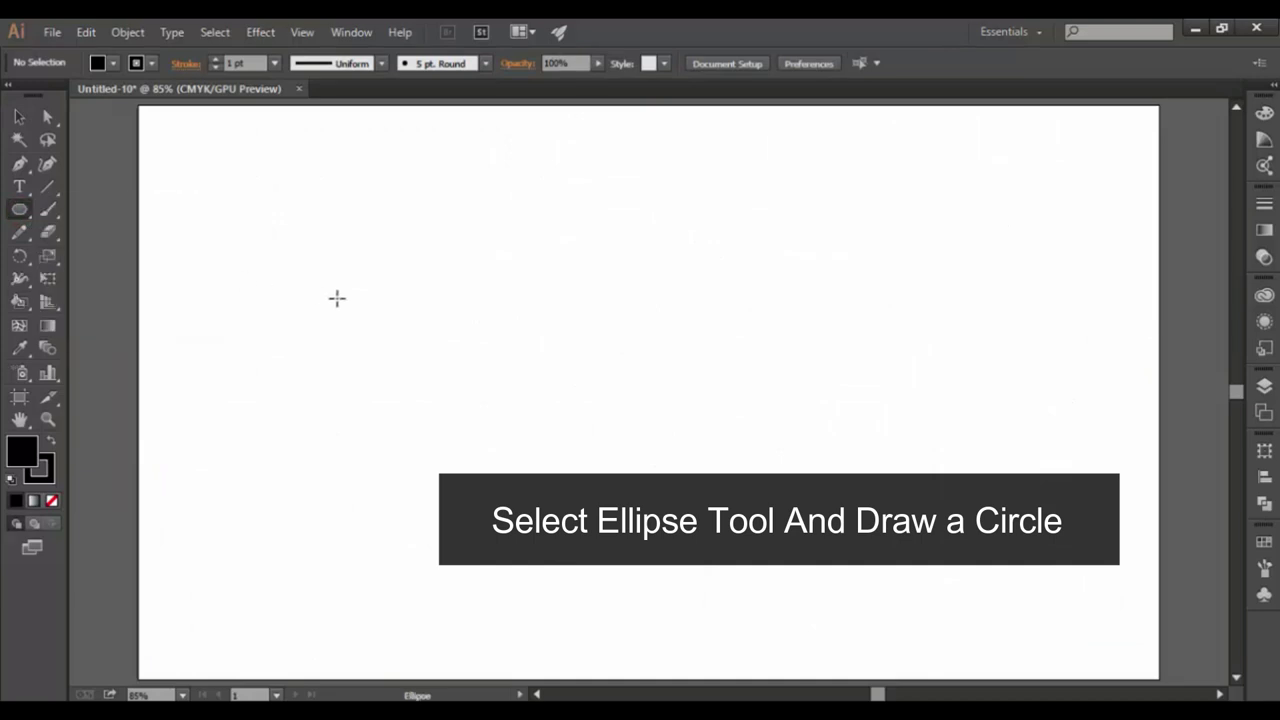
pyautogui.moveTo(571, 335); pyautogui.dragTo(624, 391)
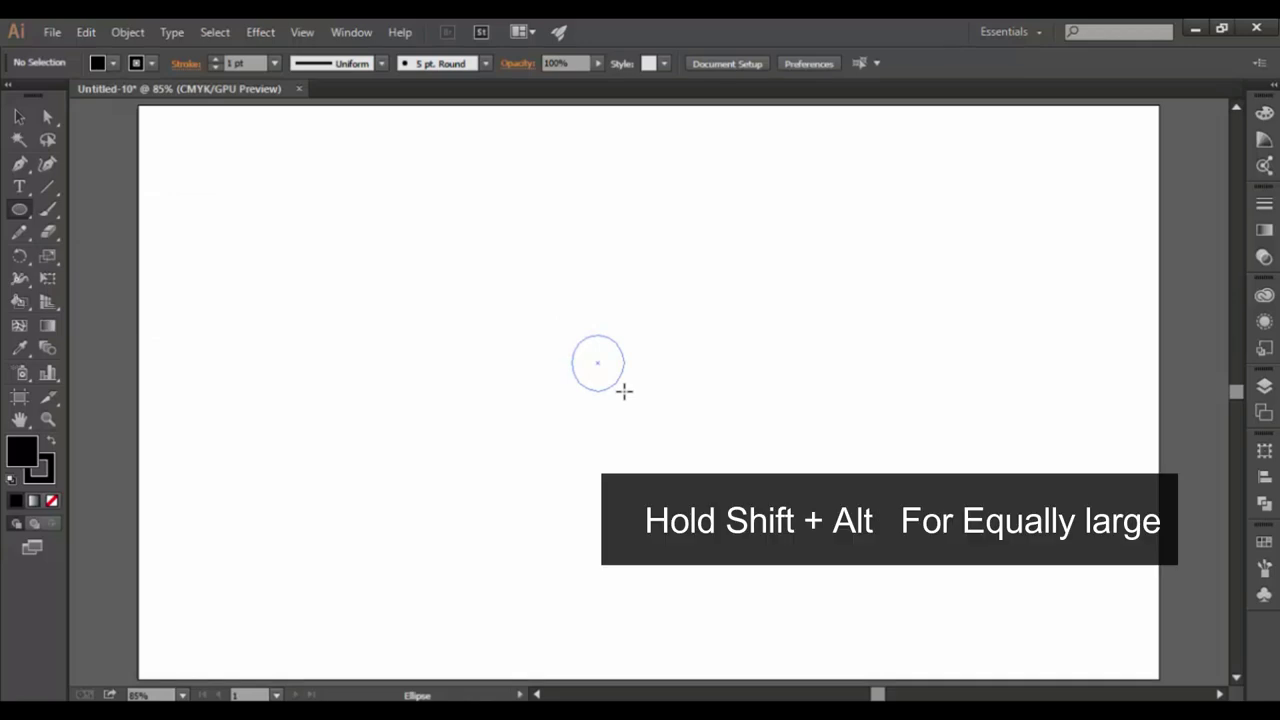
pyautogui.moveTo(624, 391); pyautogui.dragTo(762, 492)
pyautogui.click(19, 116)
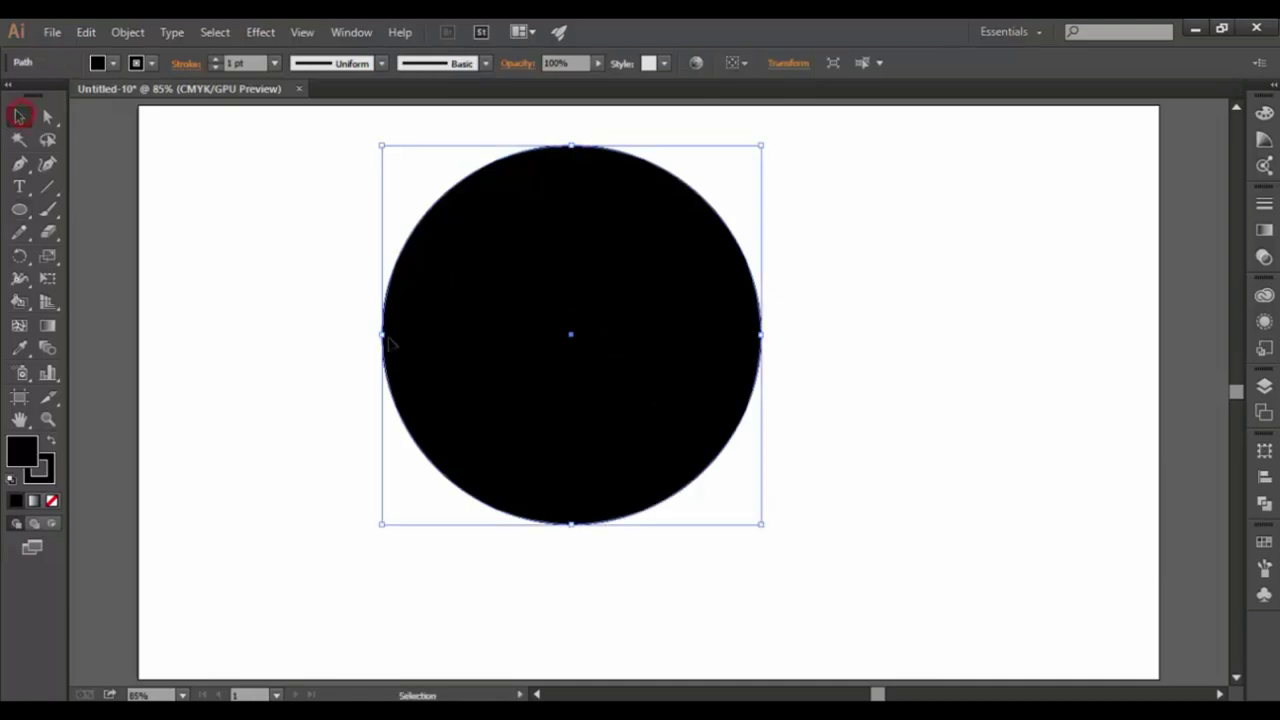
pyautogui.click(52, 501)
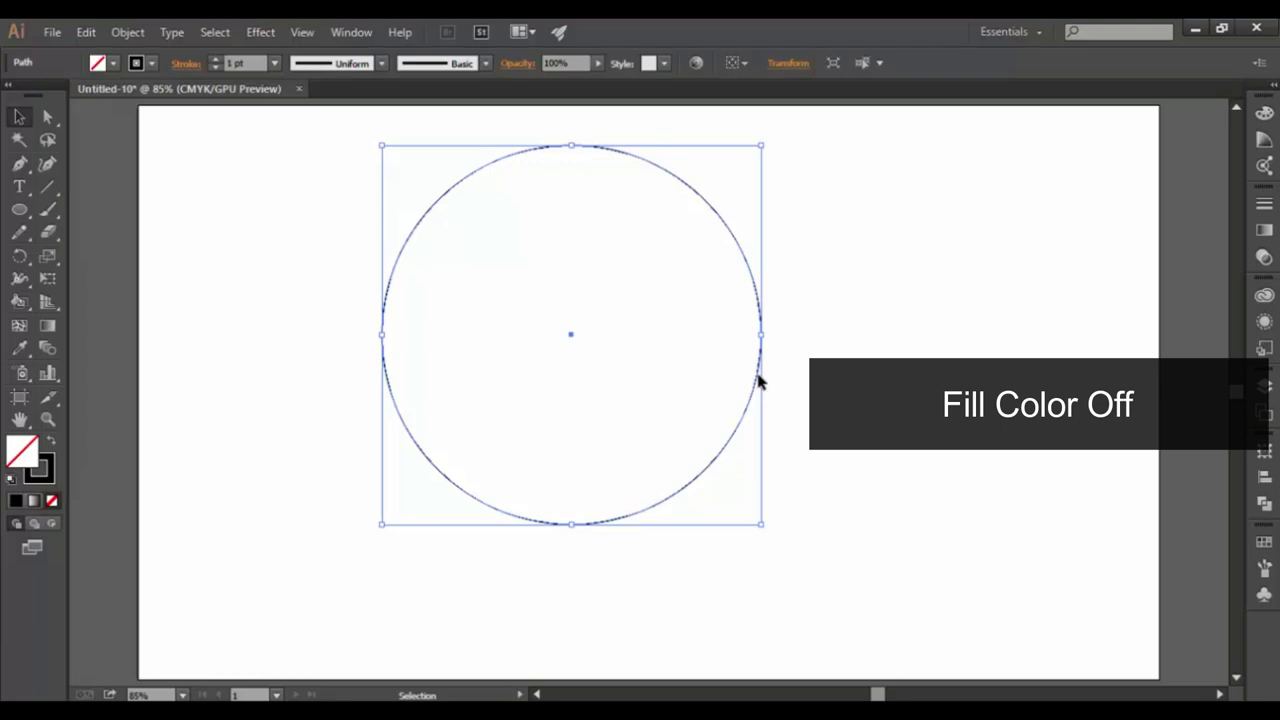
pyautogui.moveTo(758, 380); pyautogui.dragTo(789, 419)
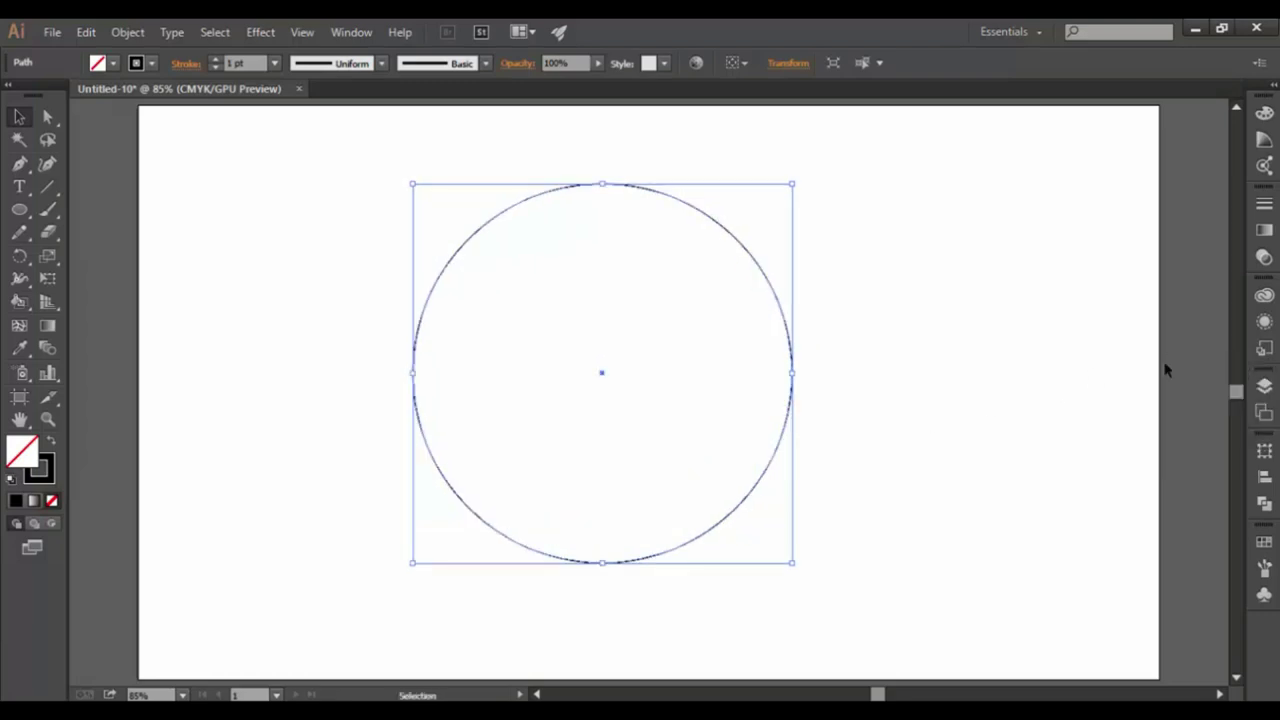
pyautogui.click(334, 33)
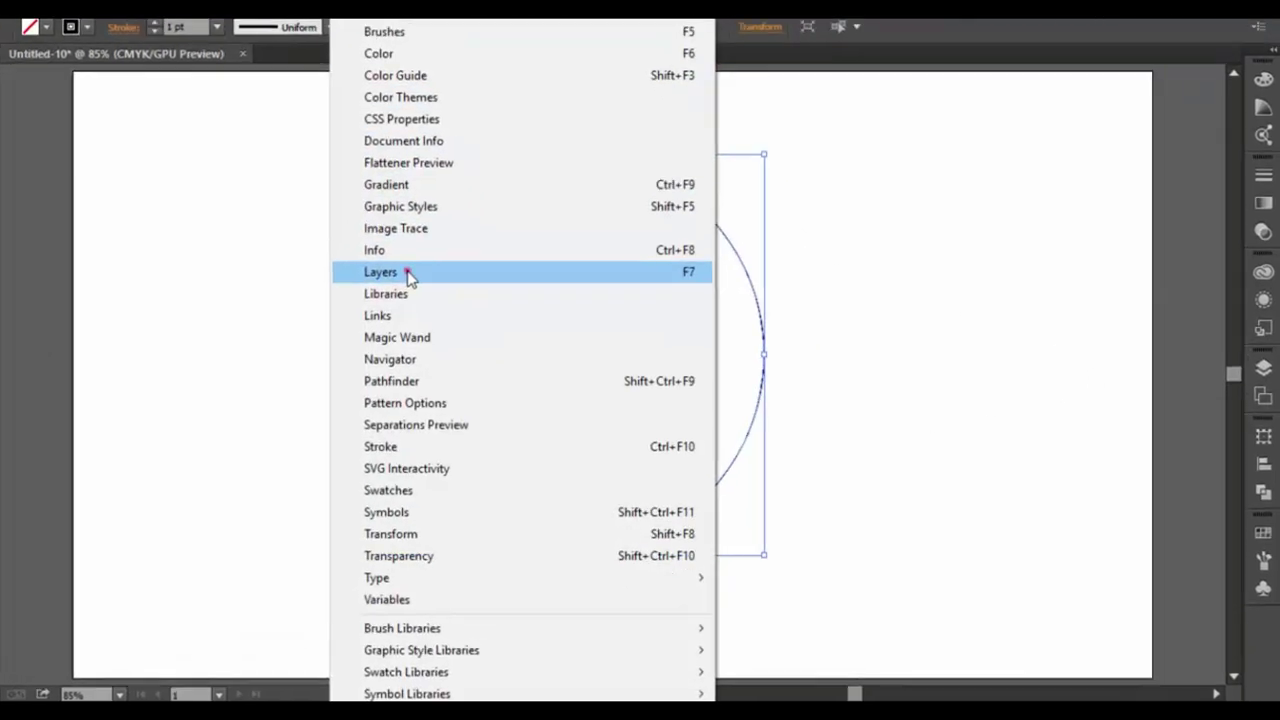
# - Duplicate Layer 1 as 'Layer 1 copy', lock and hide Layer 1, and make the copy active
pyautogui.click(409, 276)
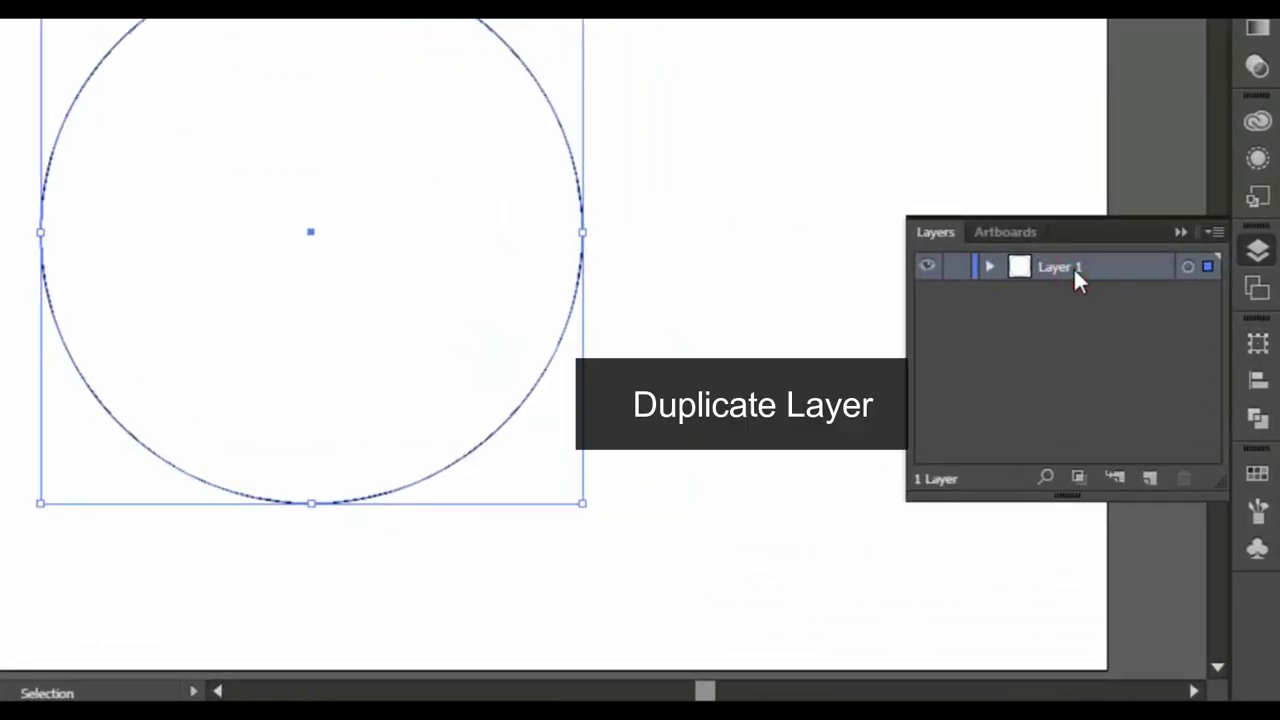
pyautogui.moveTo(1077, 269); pyautogui.dragTo(1152, 476)
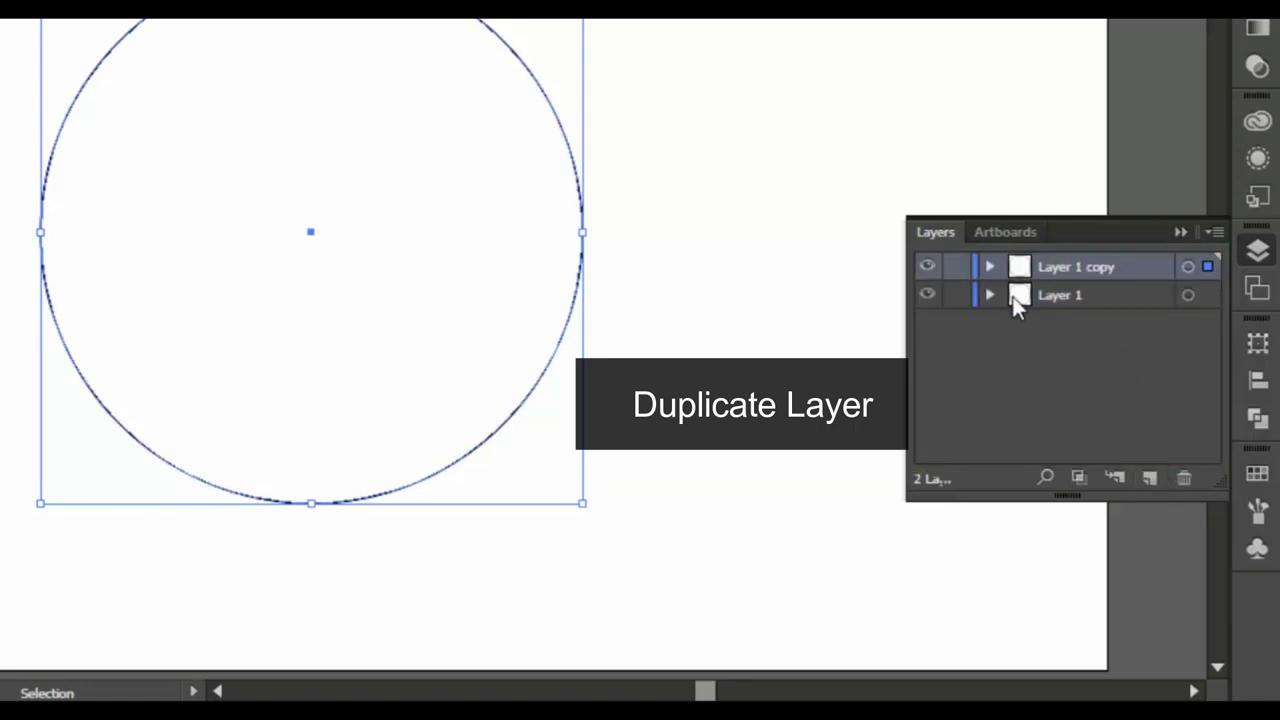
pyautogui.click(1056, 298)
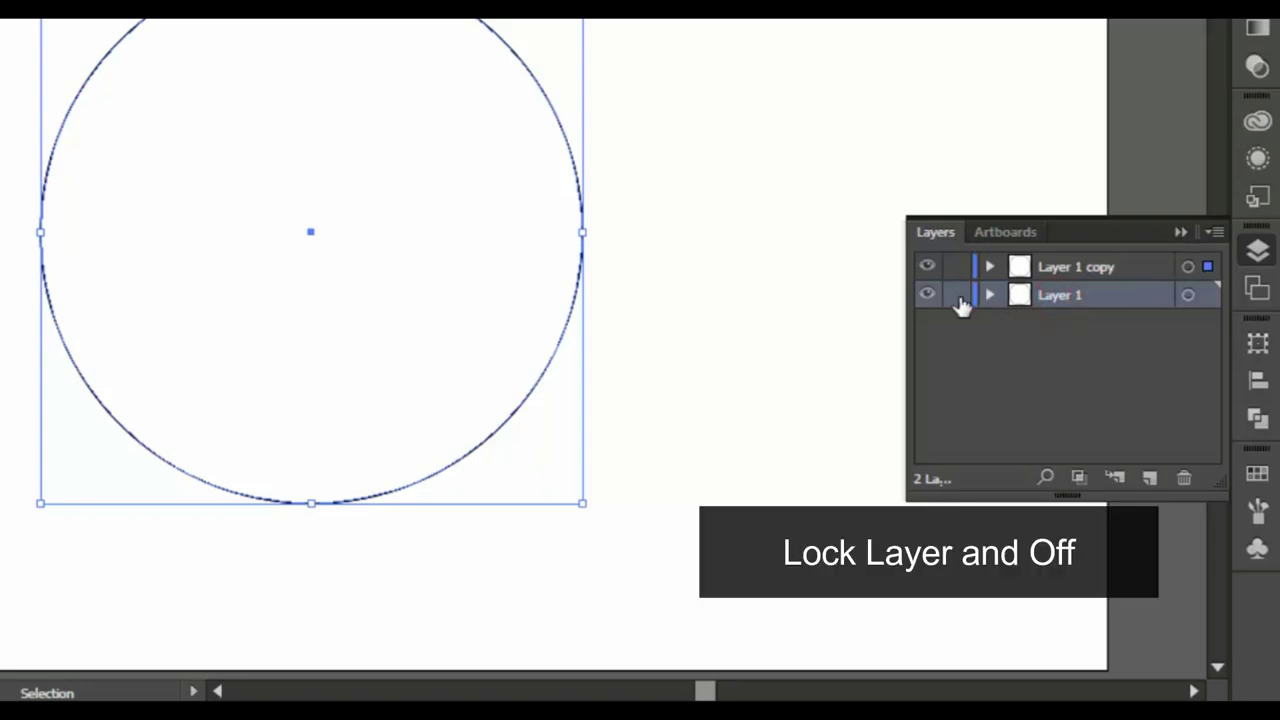
pyautogui.click(956, 297)
pyautogui.click(928, 296)
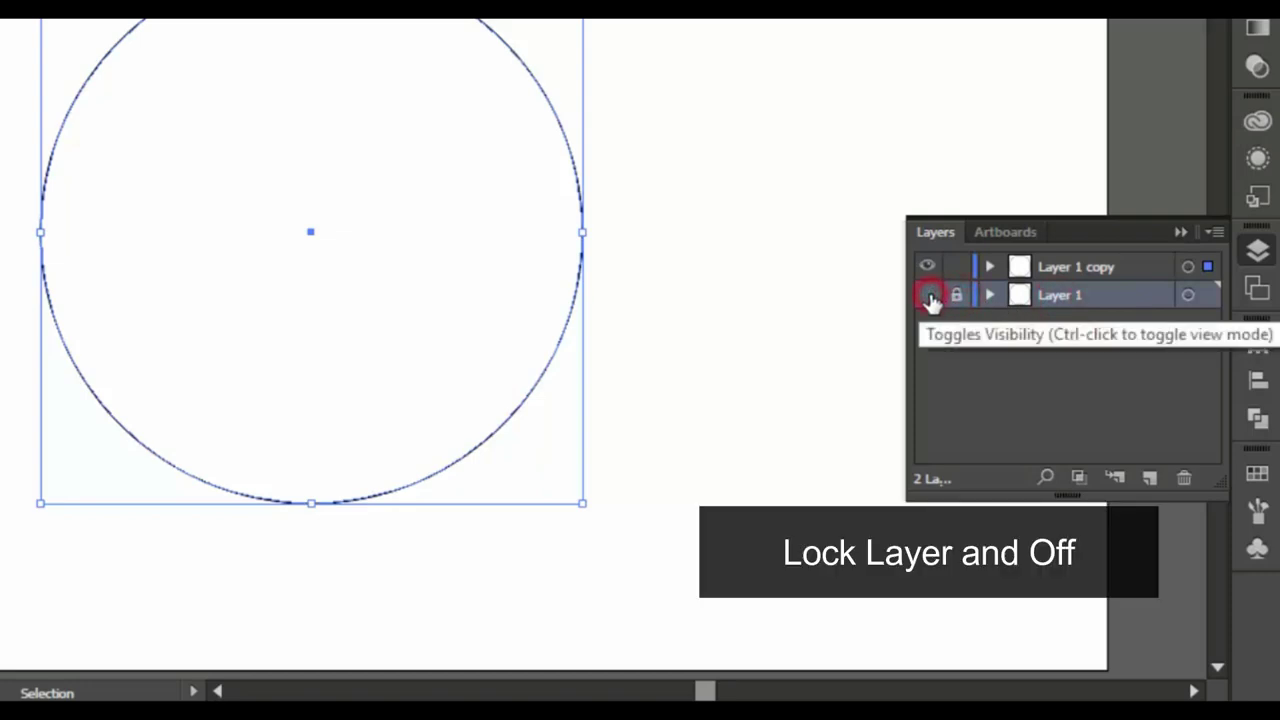
pyautogui.click(1050, 268)
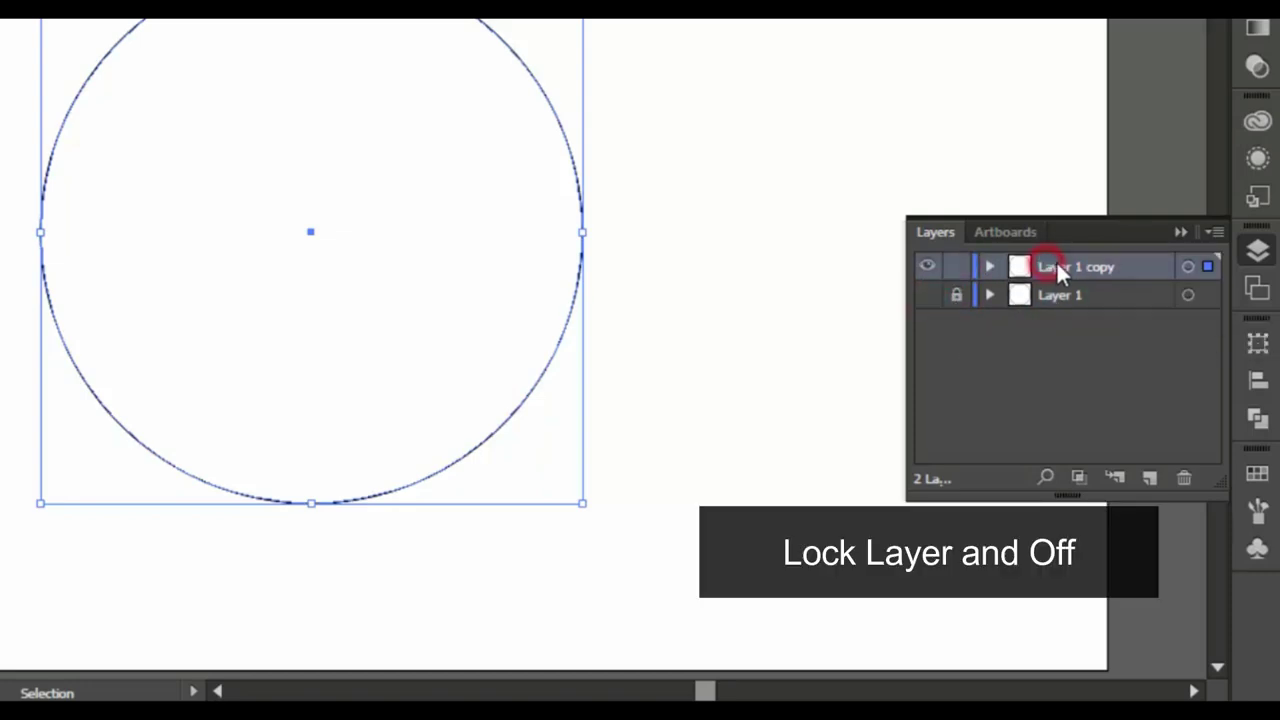
pyautogui.click(1182, 235)
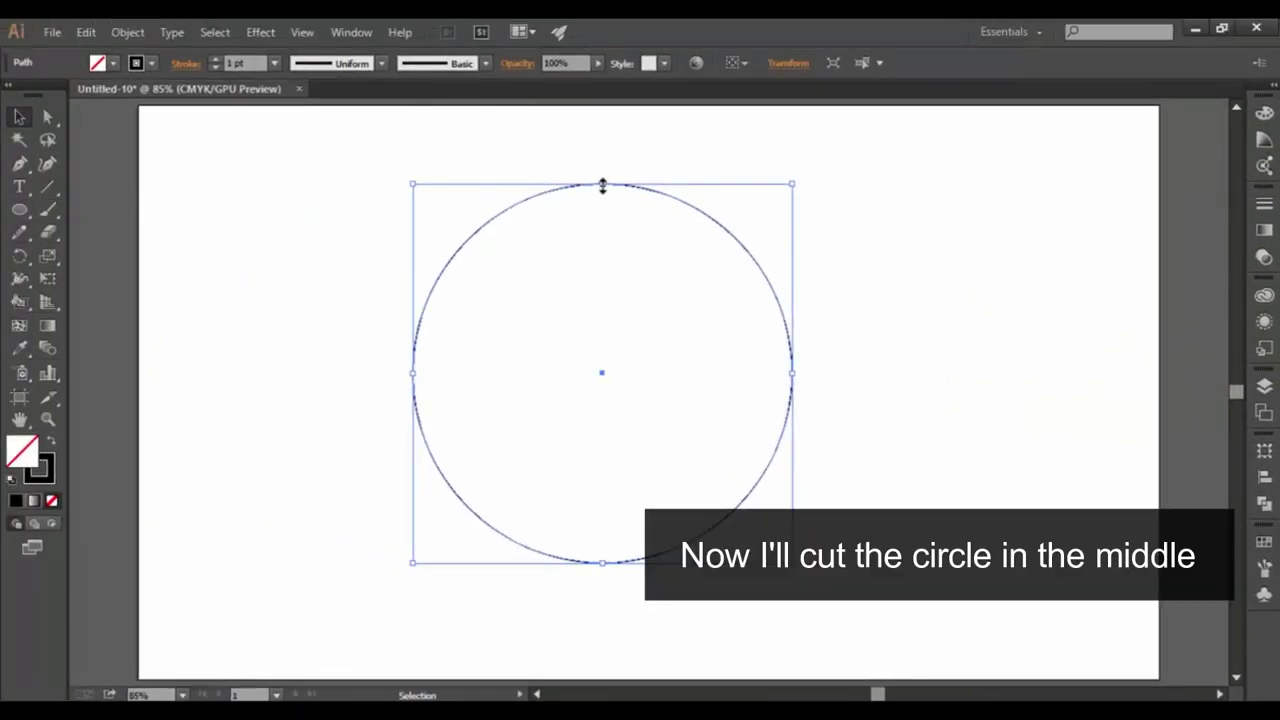
# - Draw a rectangle over the circle's left half and select it together with the circle
pyautogui.click(24, 213)
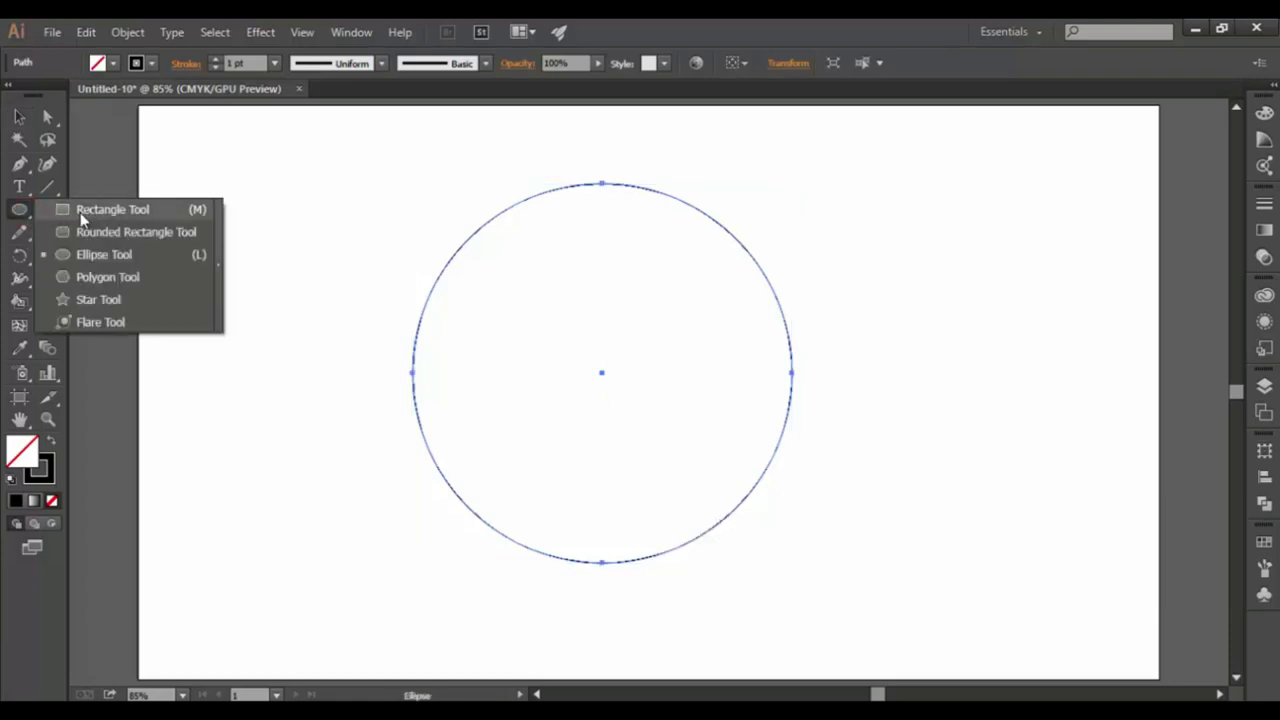
pyautogui.click(80, 210)
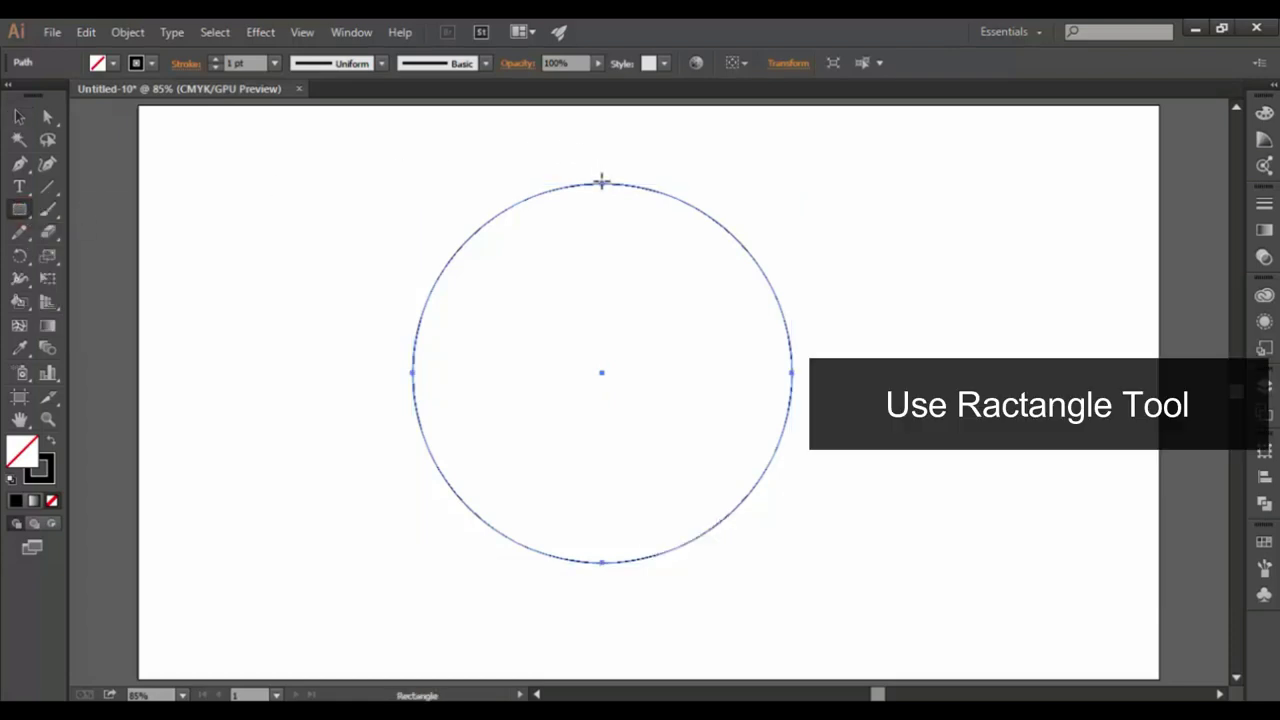
pyautogui.moveTo(601, 183); pyautogui.dragTo(379, 598)
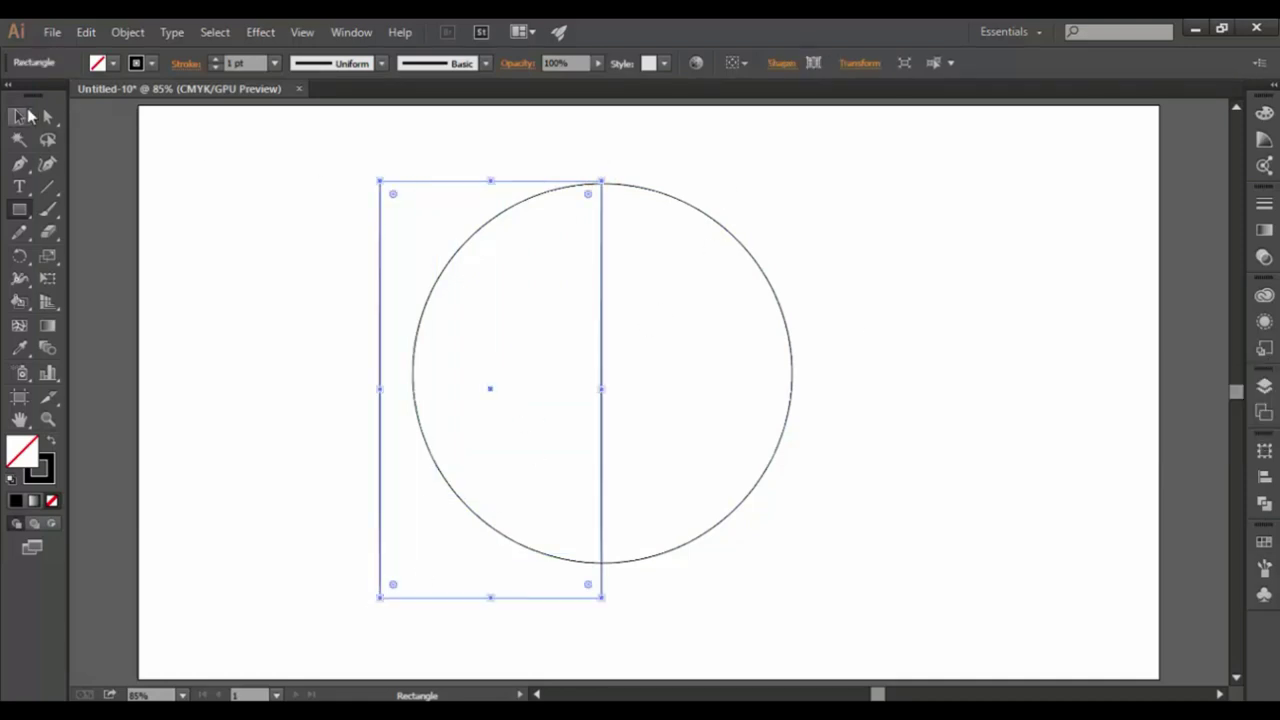
pyautogui.click(20, 115)
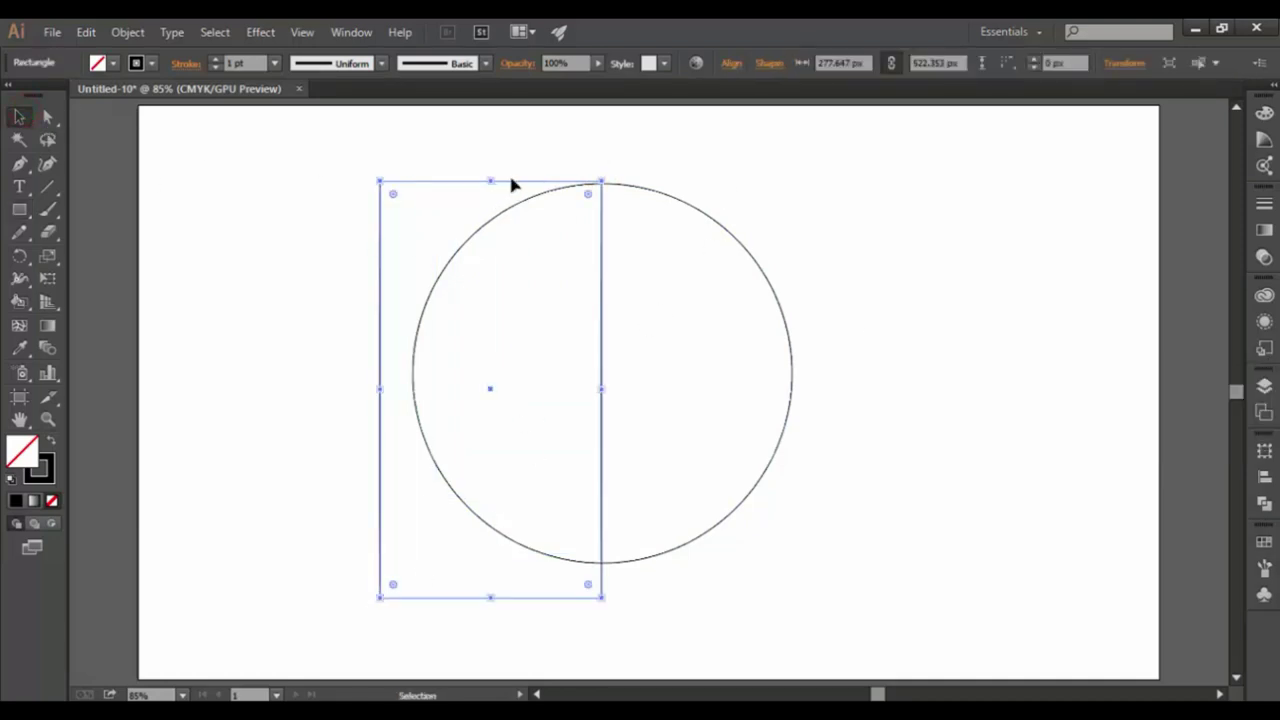
pyautogui.moveTo(511, 184); pyautogui.dragTo(511, 176)
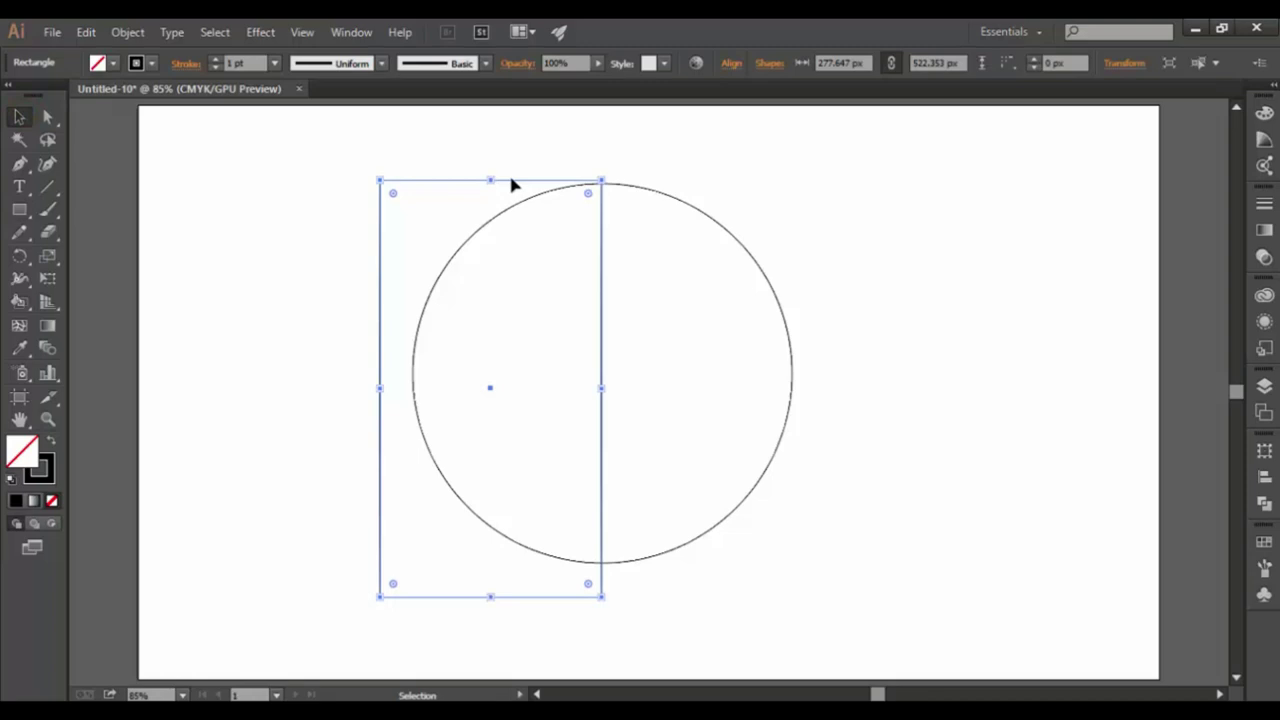
pyautogui.click(784, 151)
pyautogui.moveTo(815, 150); pyautogui.dragTo(342, 592)
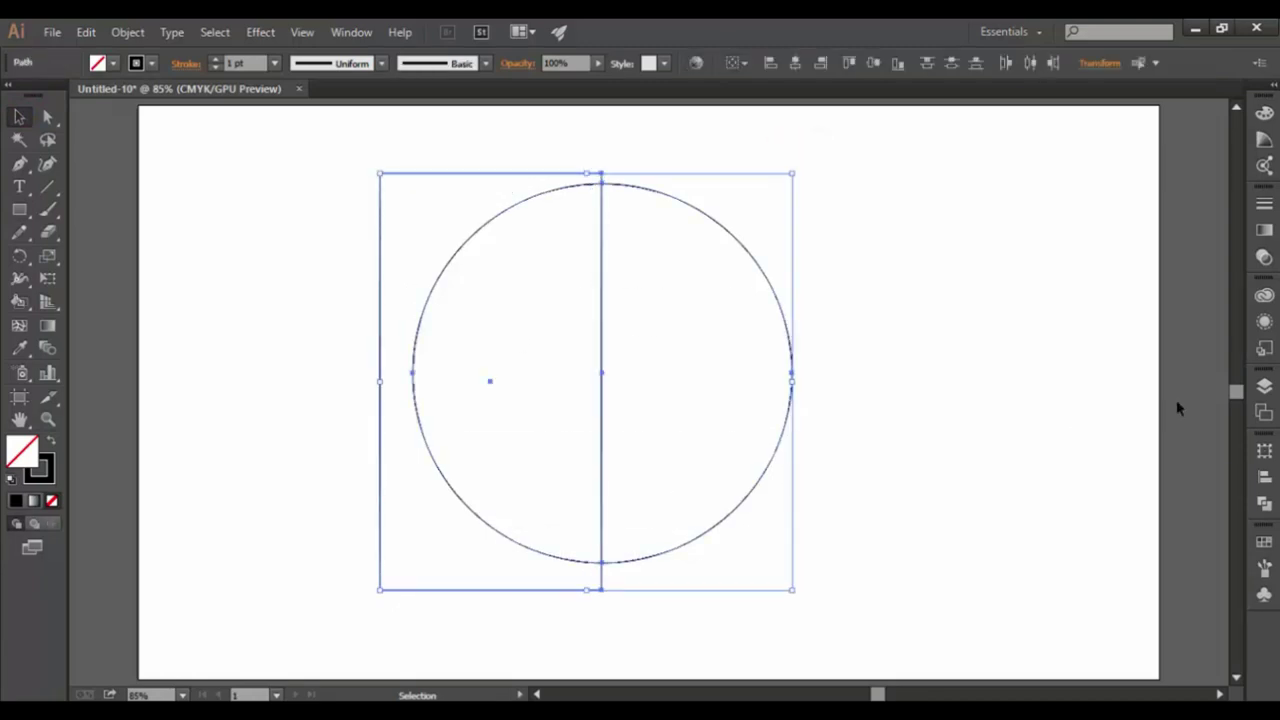
# - Divide the circle with Pathfinder, ungroup, delete the left pieces, and select the remaining half-circle
pyautogui.click(351, 32)
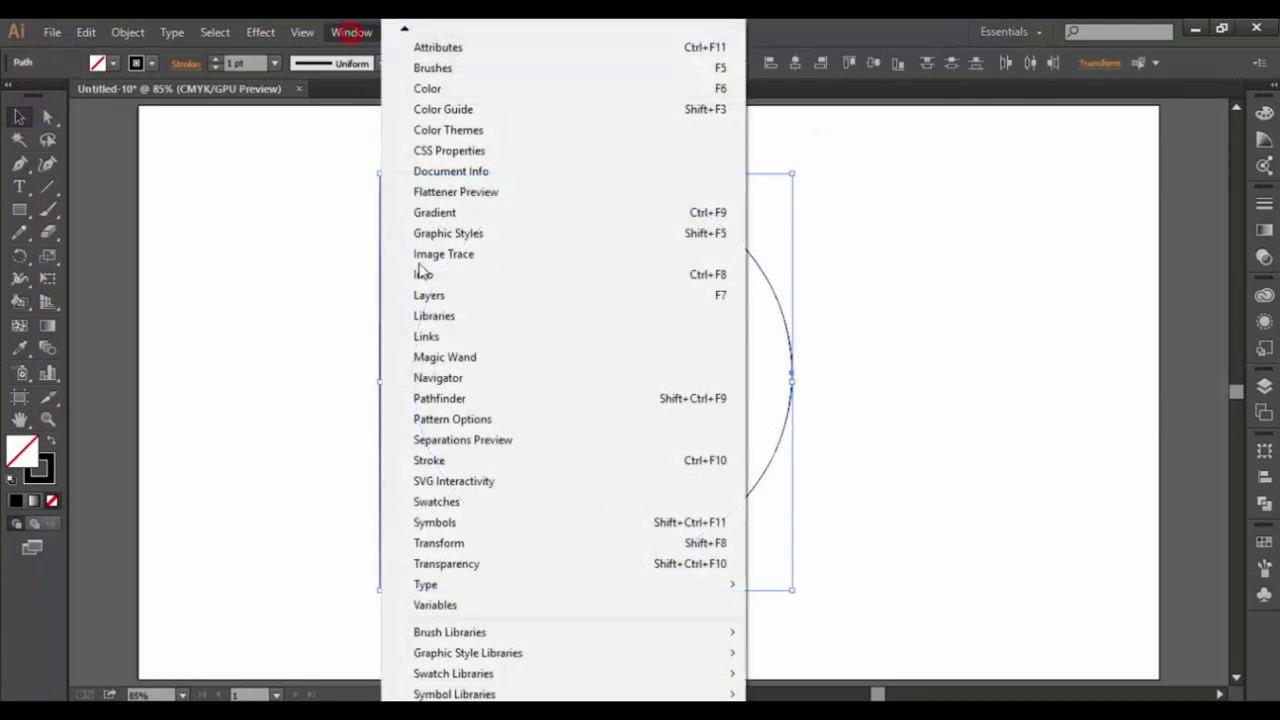
pyautogui.click(460, 400)
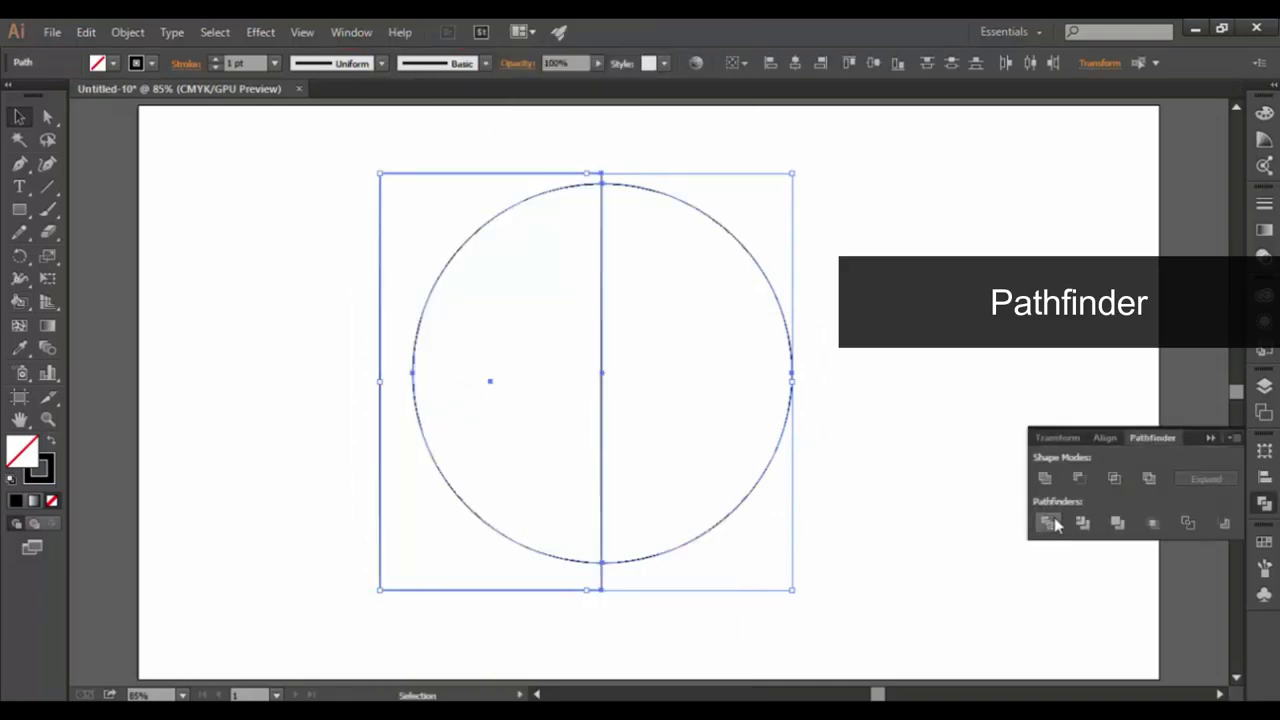
pyautogui.click(1050, 521)
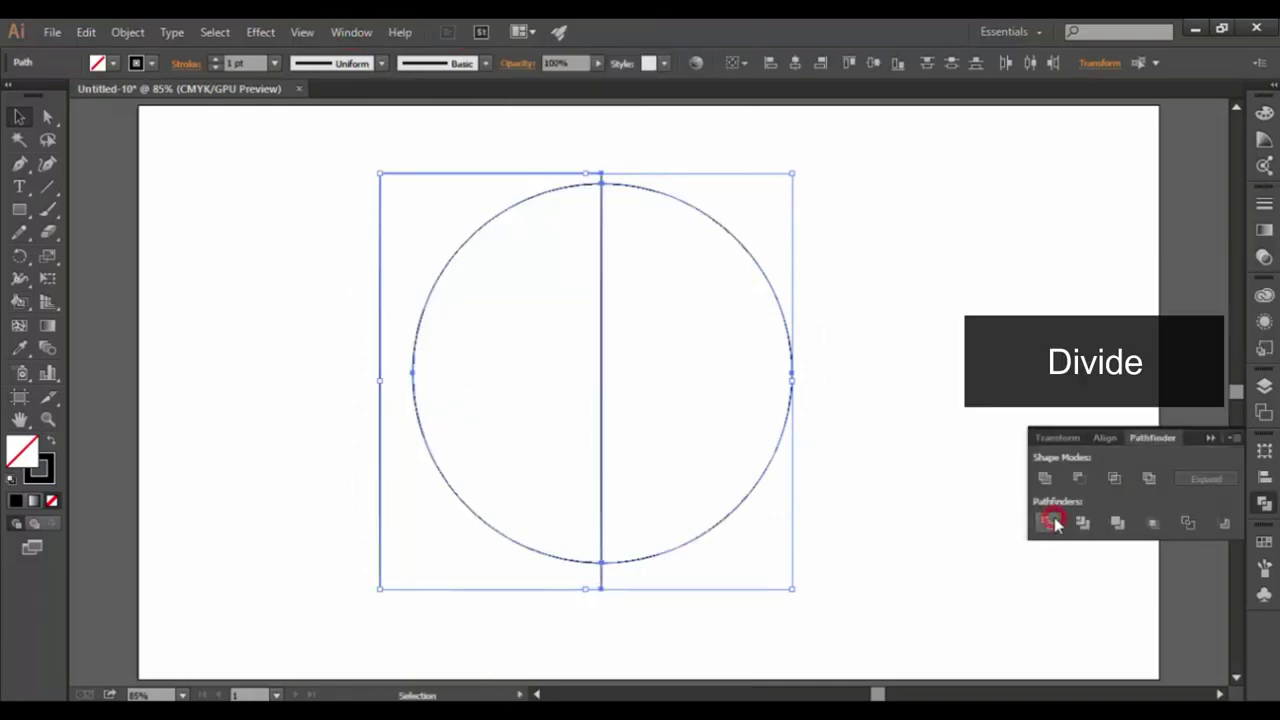
pyautogui.click(1206, 439)
pyautogui.rightClick(760, 352)
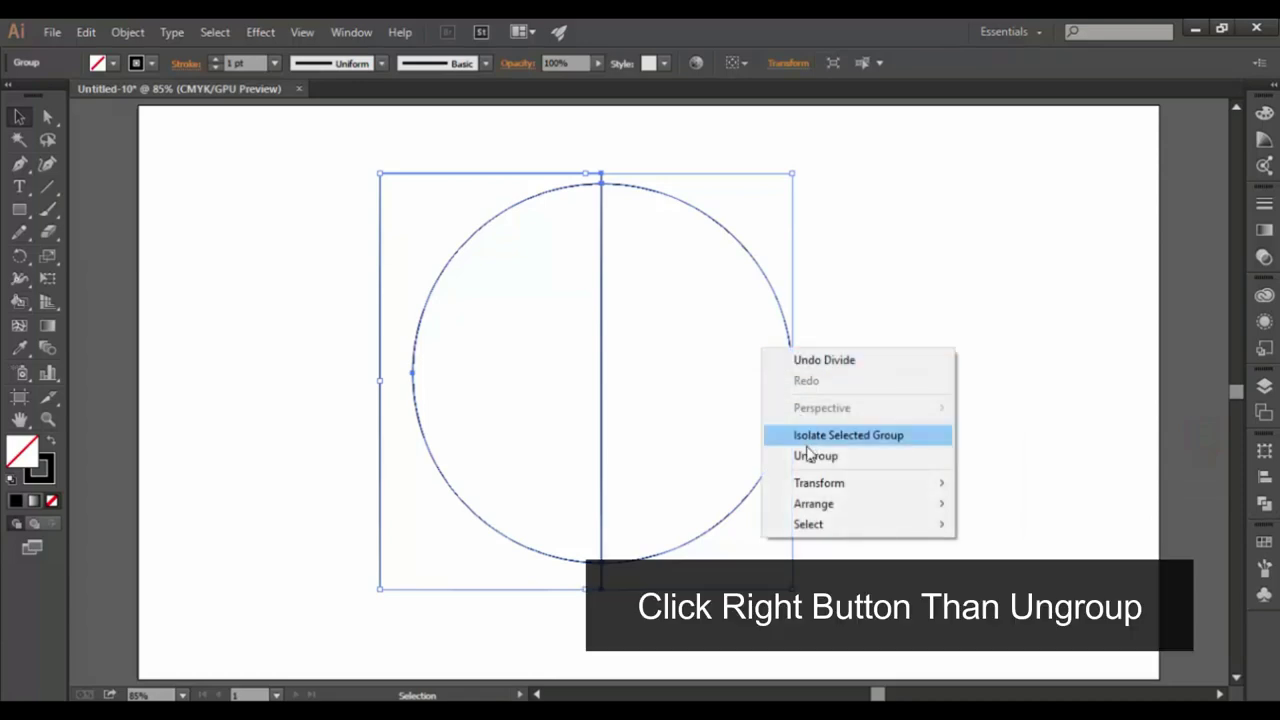
pyautogui.click(806, 451)
pyautogui.click(857, 417)
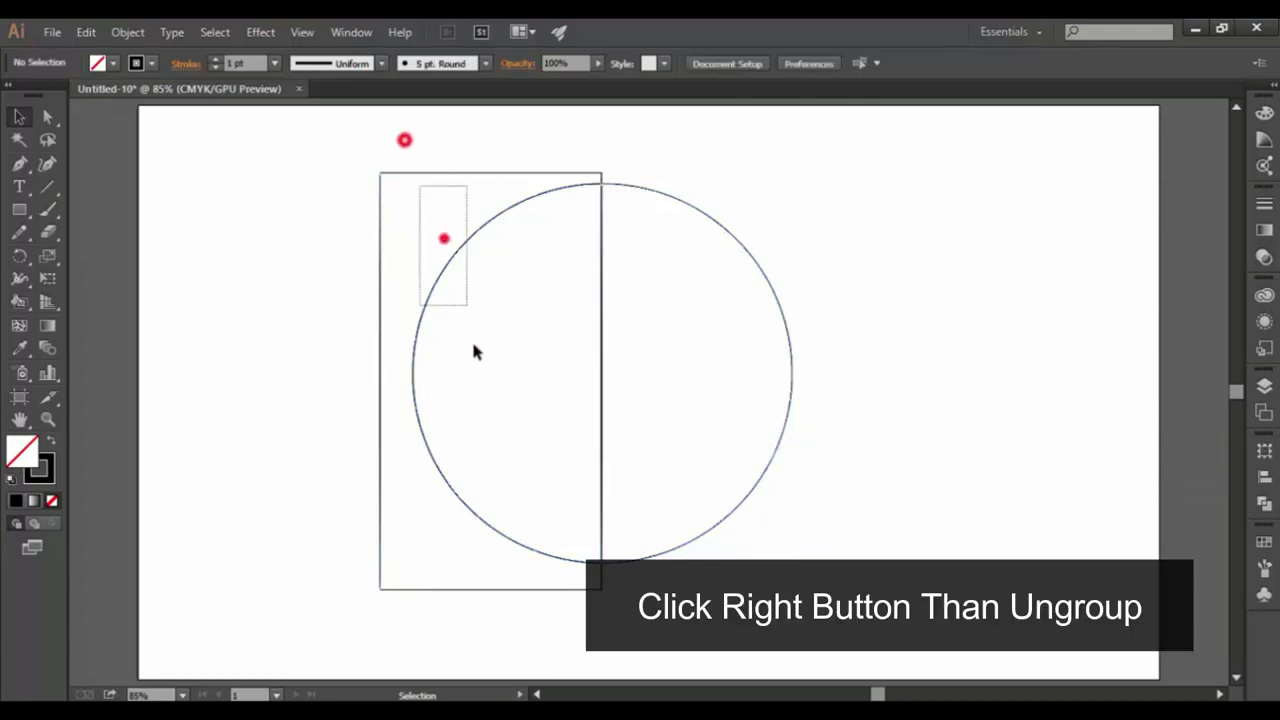
pyautogui.moveTo(420, 186); pyautogui.dragTo(494, 422)
pyautogui.press('Delete')
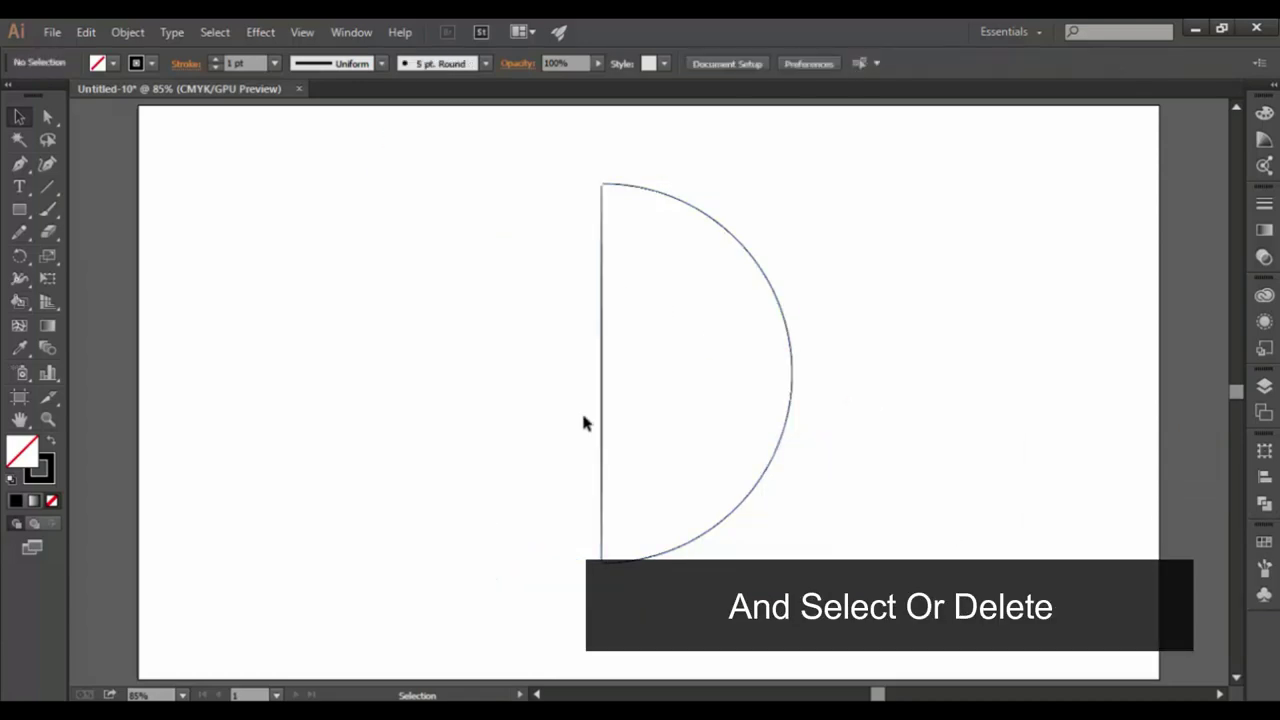
pyautogui.moveTo(791, 197); pyautogui.dragTo(700, 318)
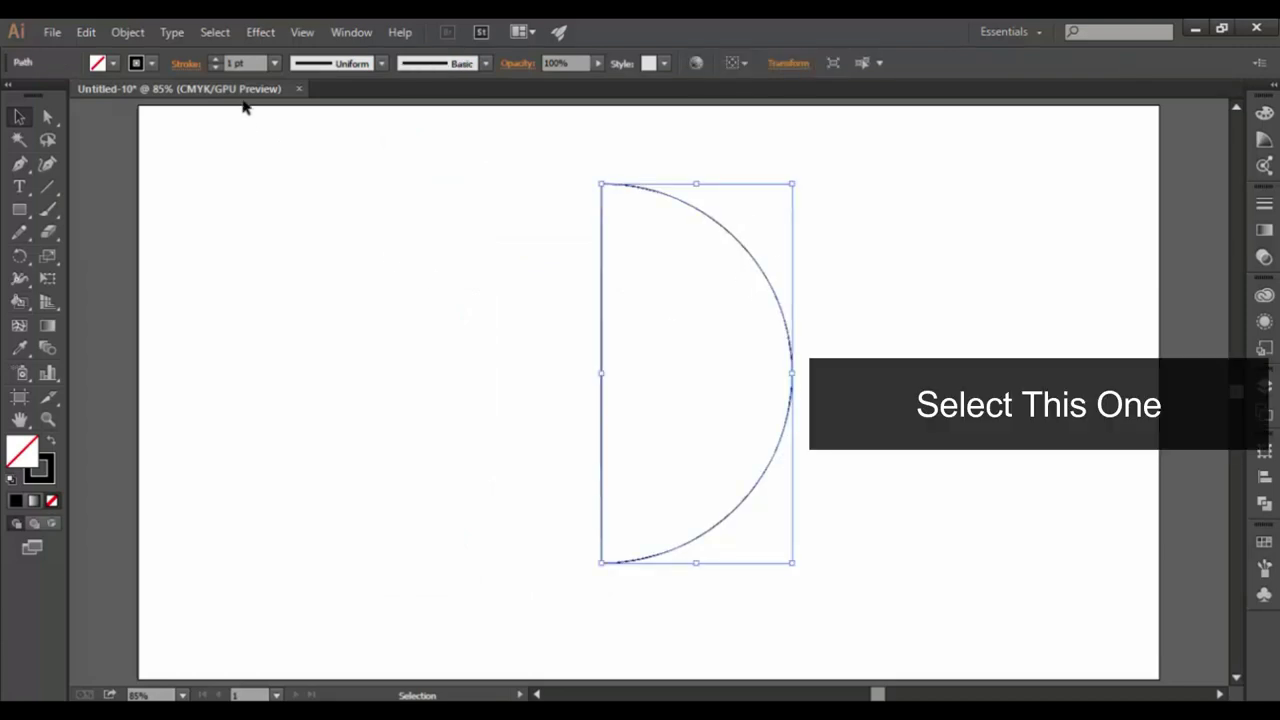
# - Apply a previewed 3D Revolve to the half-circle with Position set to Front, then open Map Art
pyautogui.click(258, 32)
pyautogui.moveTo(300, 139)
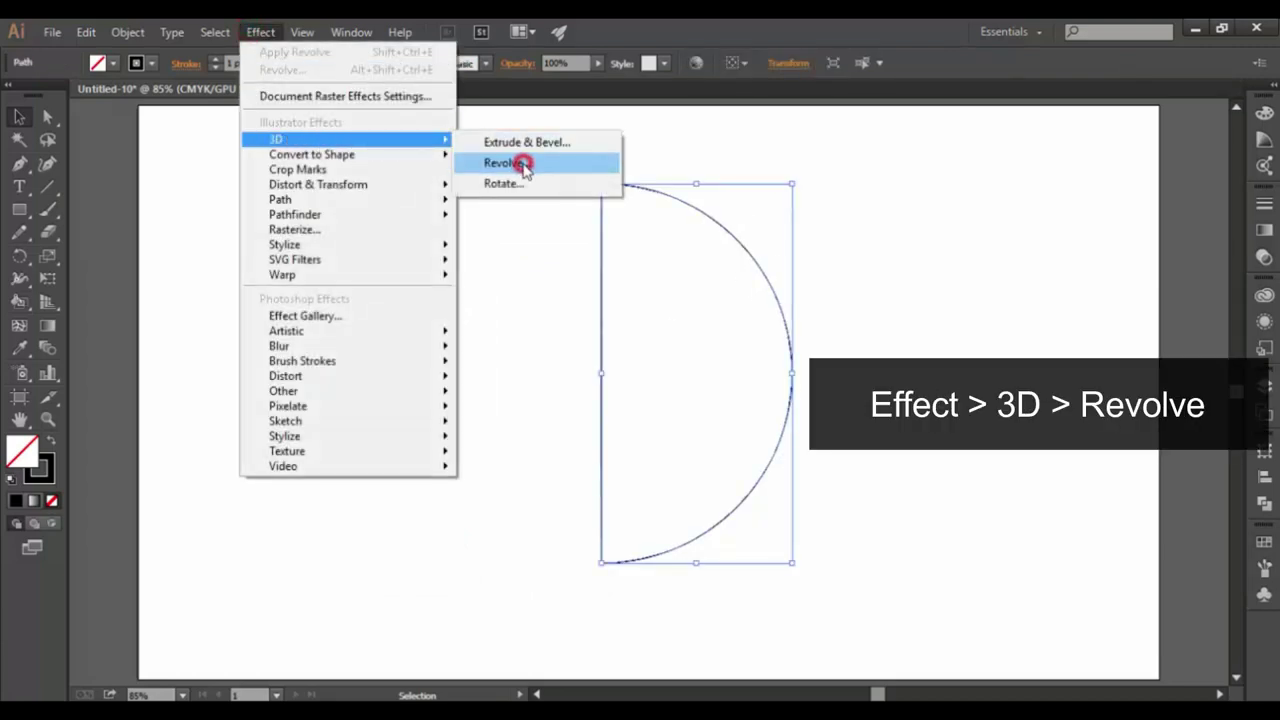
pyautogui.click(524, 165)
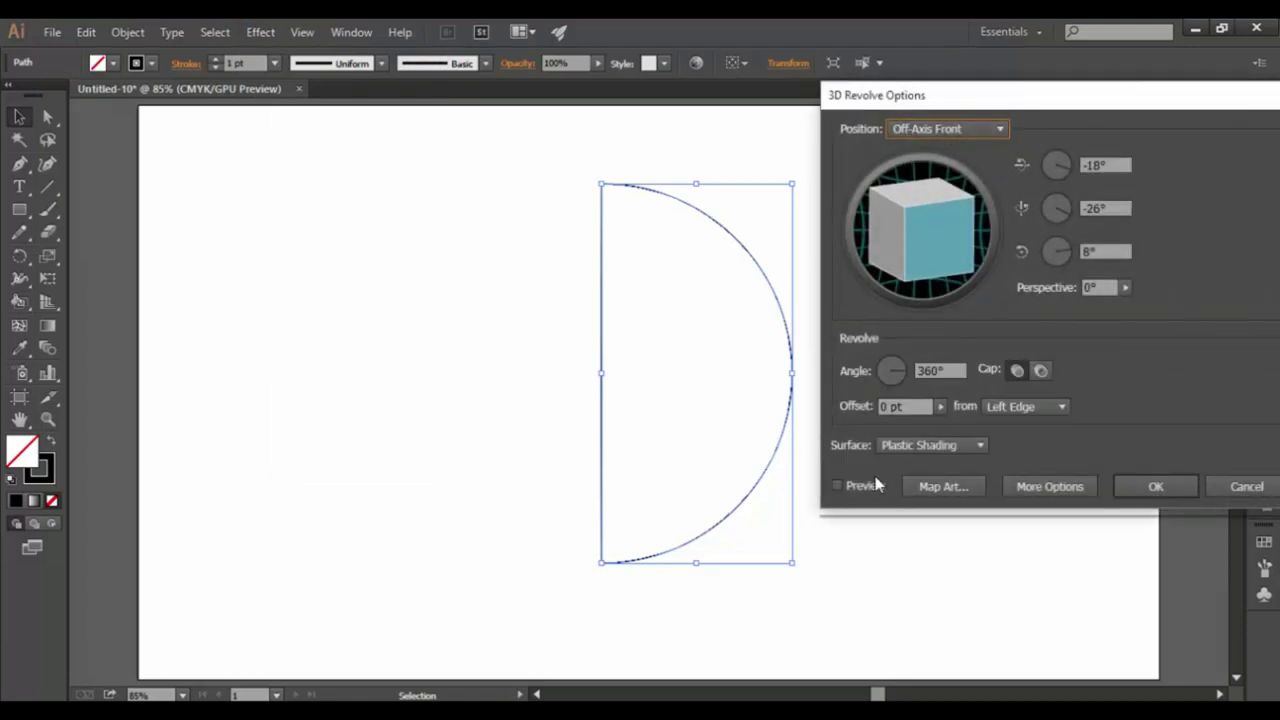
pyautogui.click(844, 485)
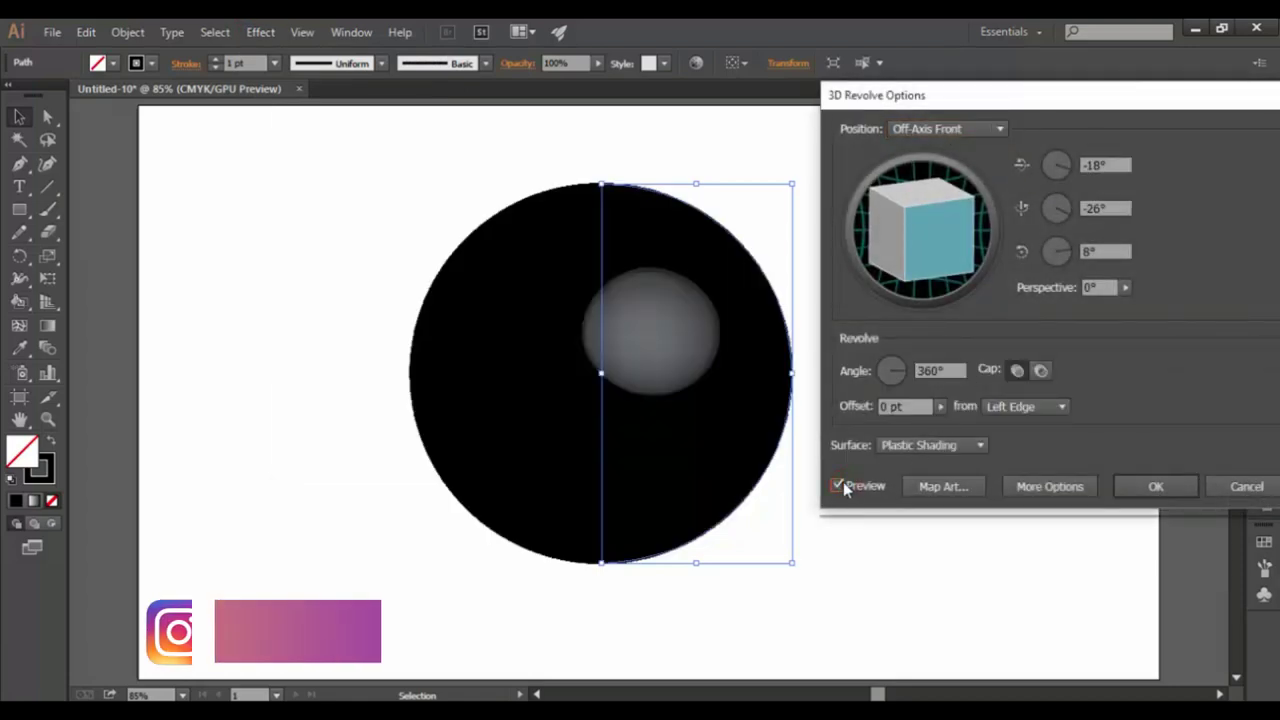
pyautogui.click(953, 174)
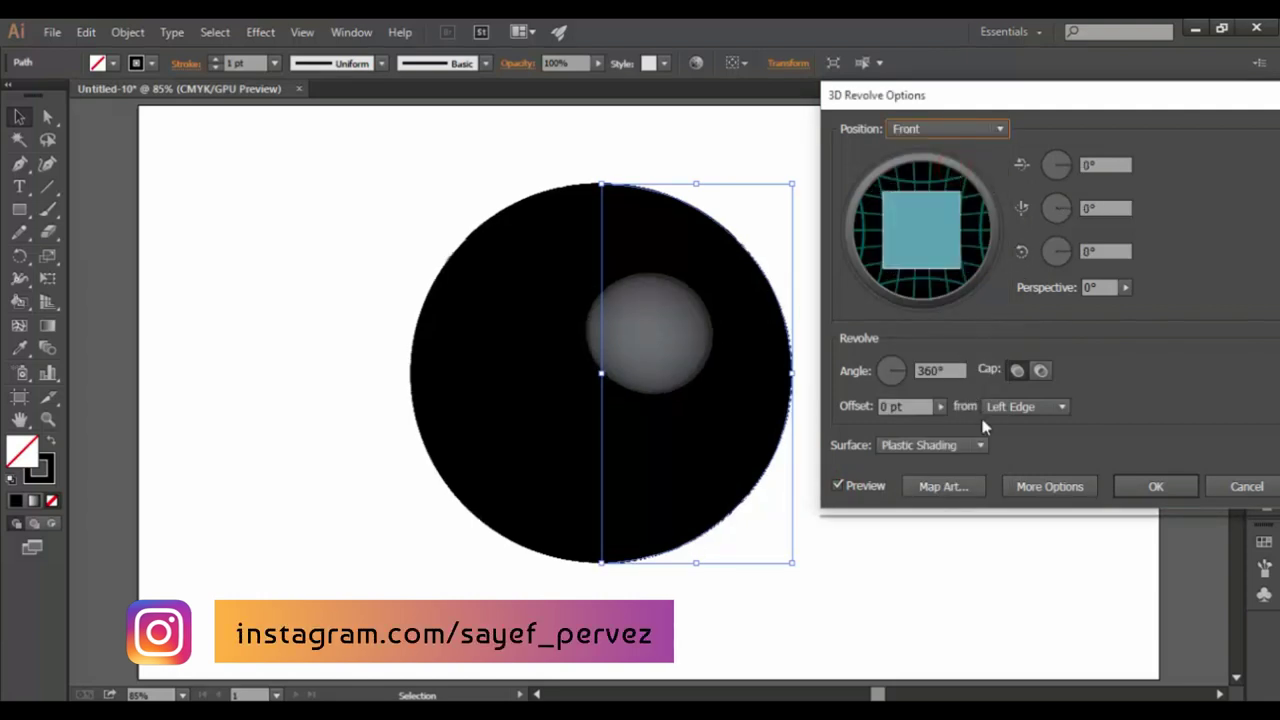
pyautogui.click(957, 485)
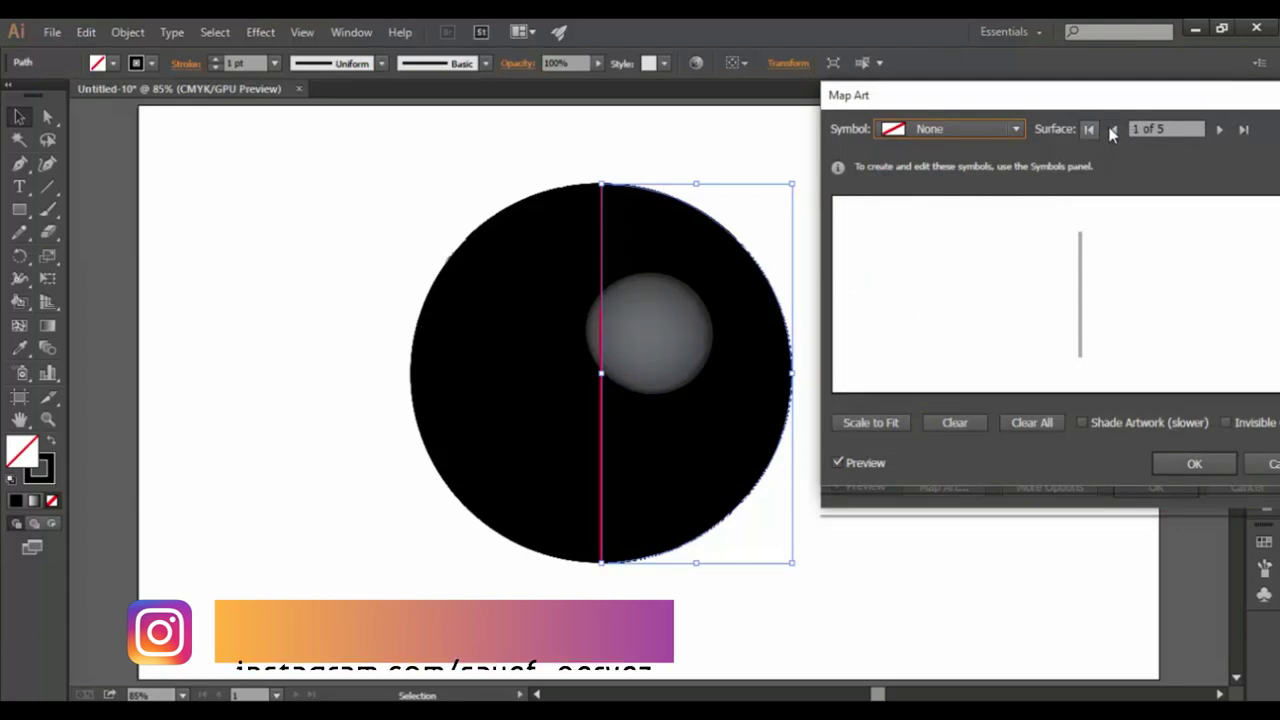
# - Step to surface 5 of 5 and hide the sphere's black geometry in Map Art
pyautogui.click(1221, 129)
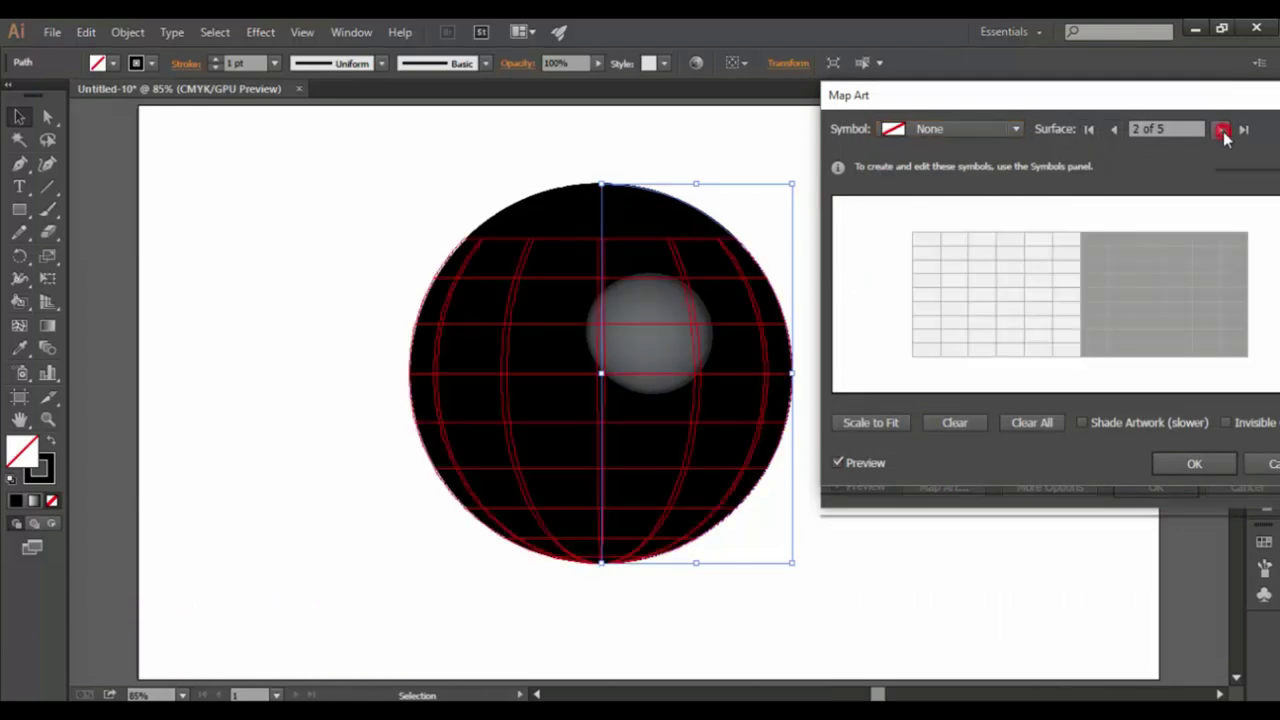
pyautogui.click(1221, 129)
pyautogui.click(1221, 129)
pyautogui.click(1221, 129)
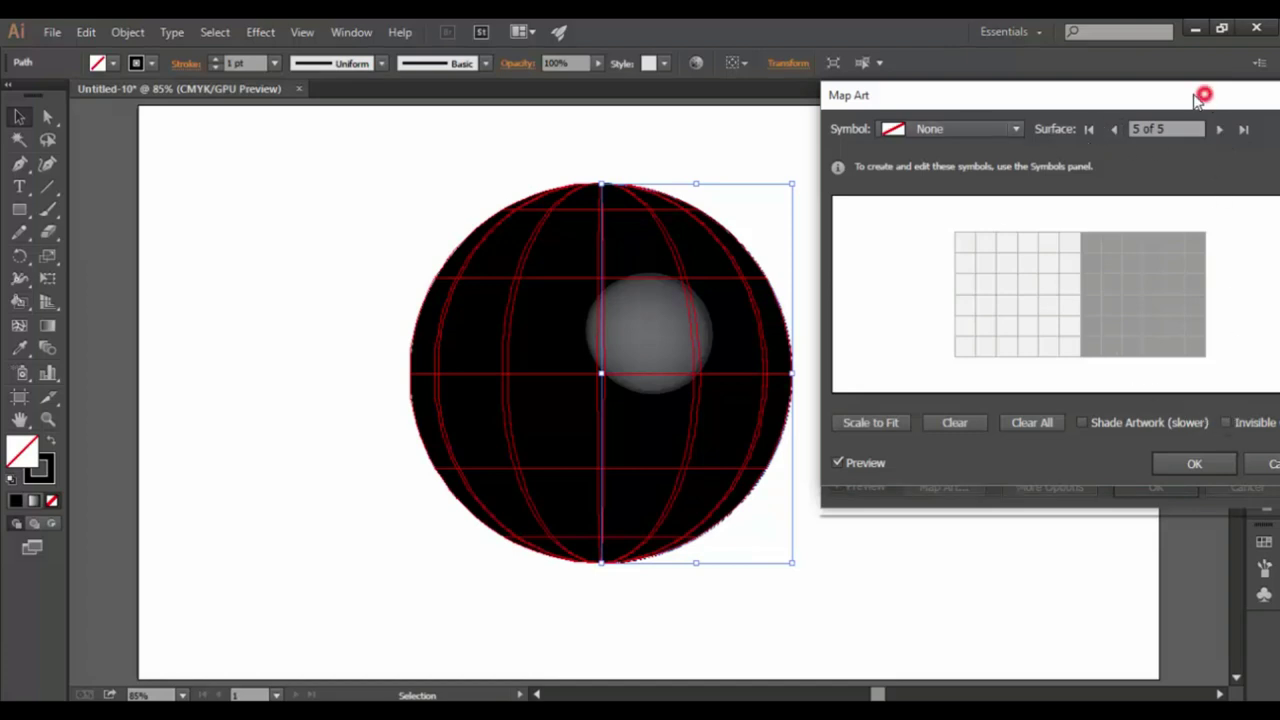
pyautogui.moveTo(1200, 95); pyautogui.dragTo(1171, 103)
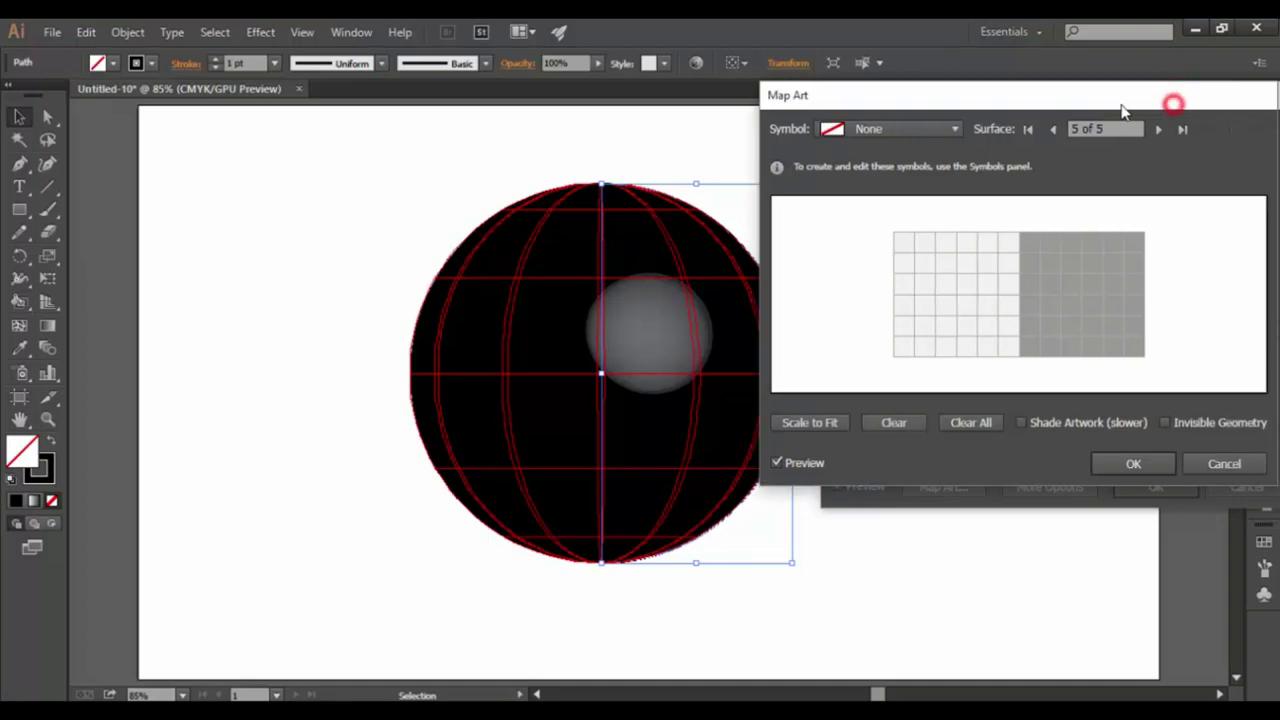
pyautogui.click(1165, 423)
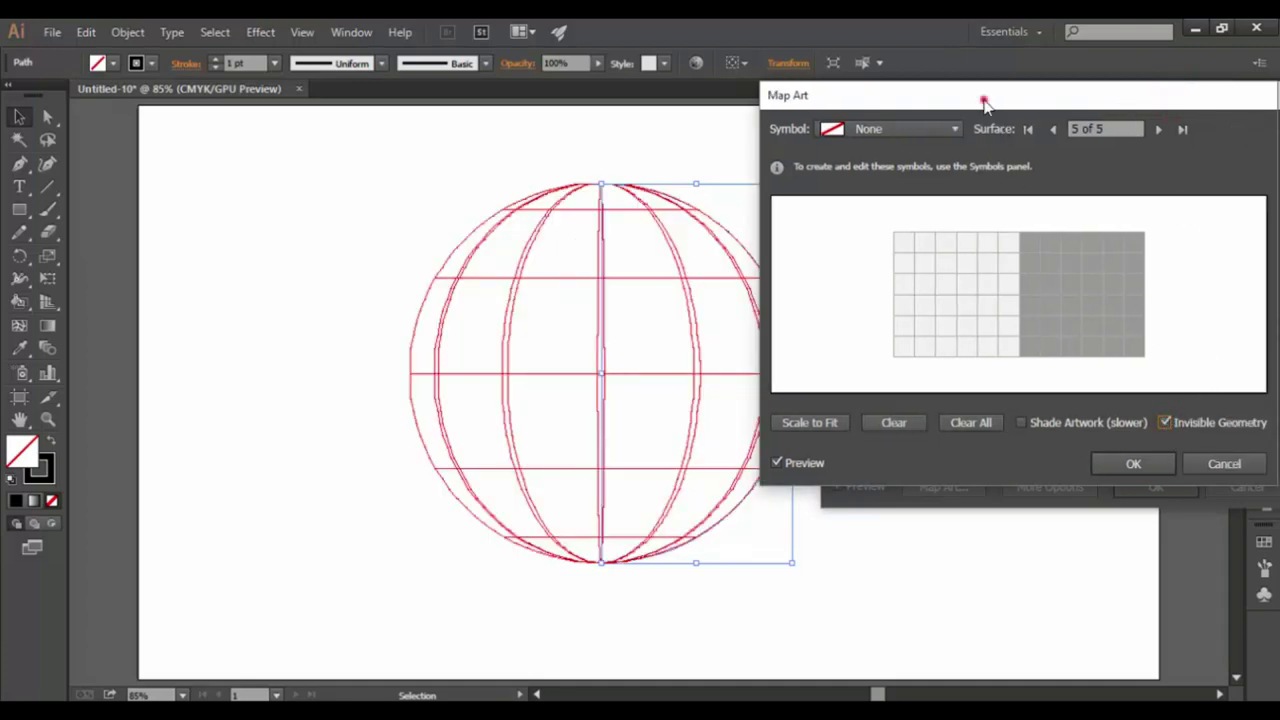
pyautogui.moveTo(985, 103); pyautogui.dragTo(1045, 109)
# - Map the BAll symbol onto the surface, stretch it to cover it, and confirm
pyautogui.click(1015, 134)
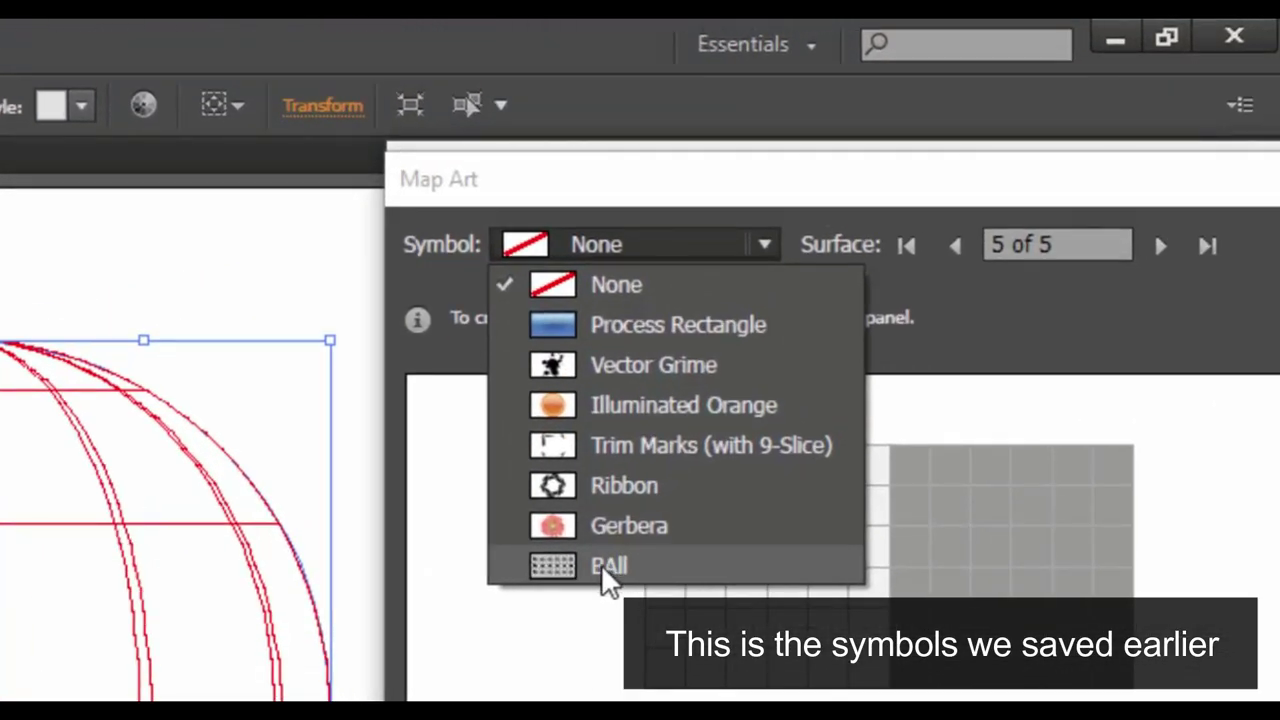
pyautogui.click(621, 565)
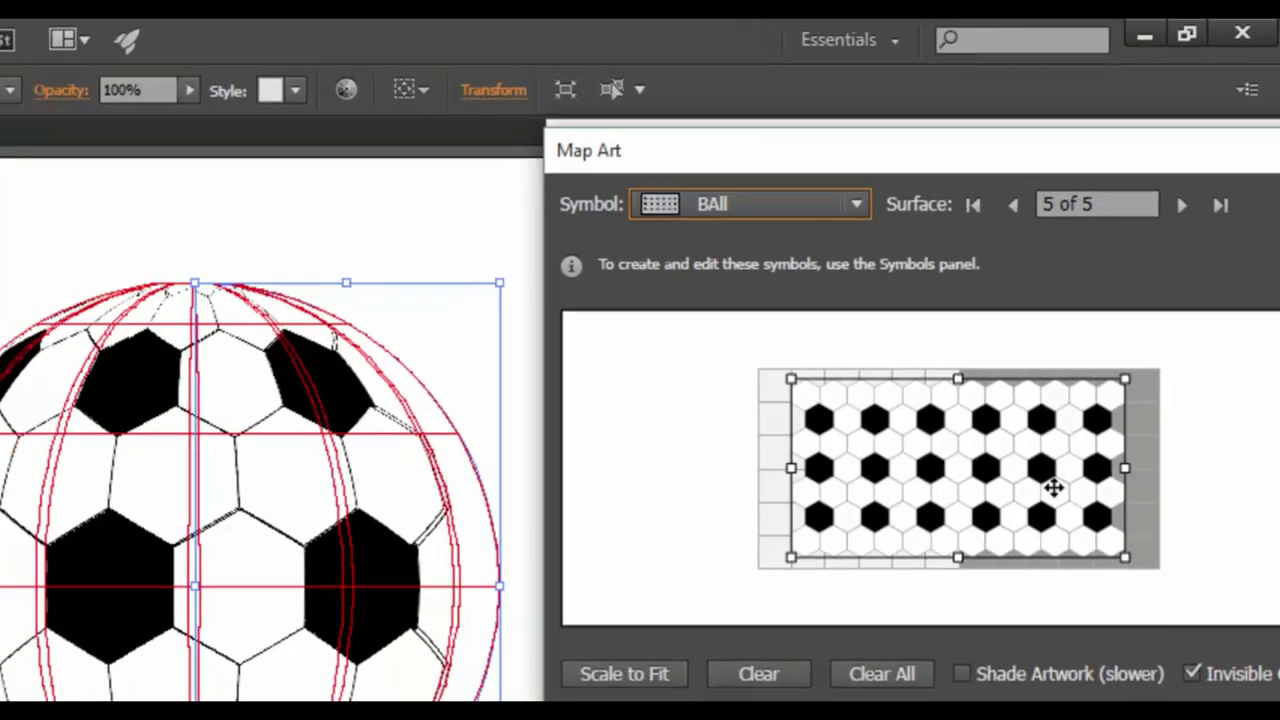
pyautogui.moveTo(1152, 318); pyautogui.dragTo(1160, 318)
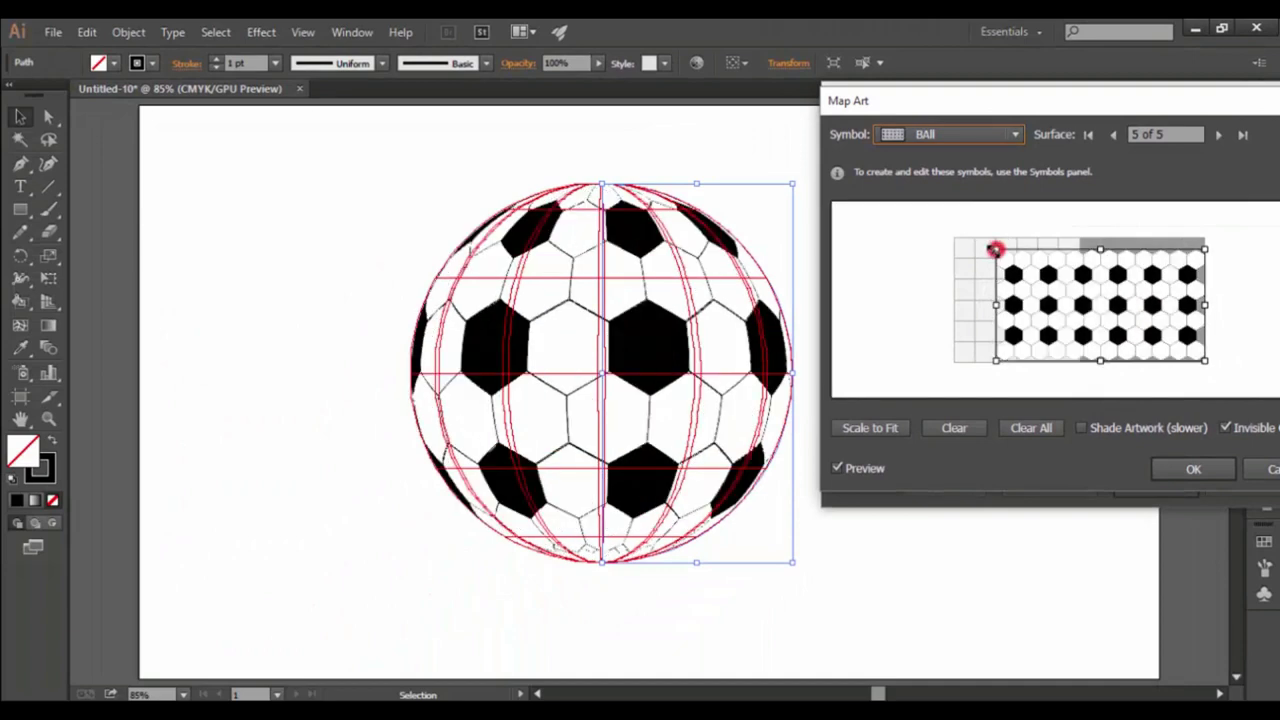
pyautogui.moveTo(996, 249); pyautogui.dragTo(955, 238)
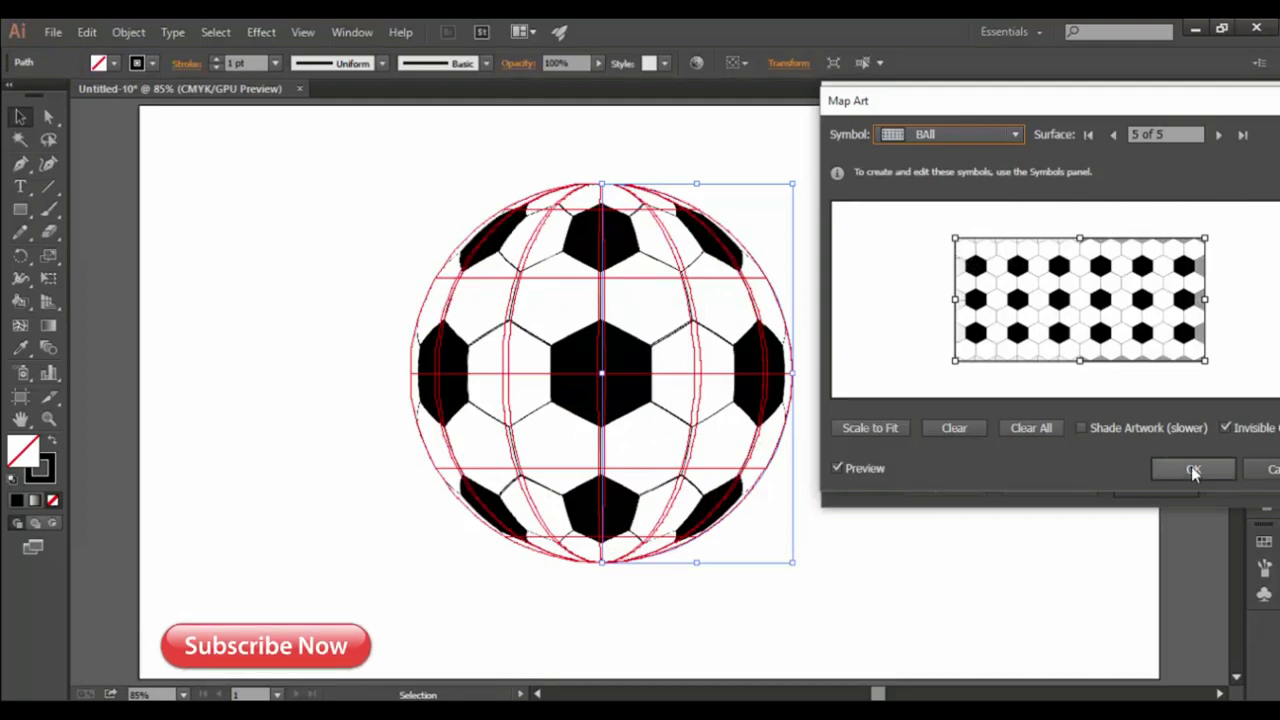
pyautogui.click(1193, 470)
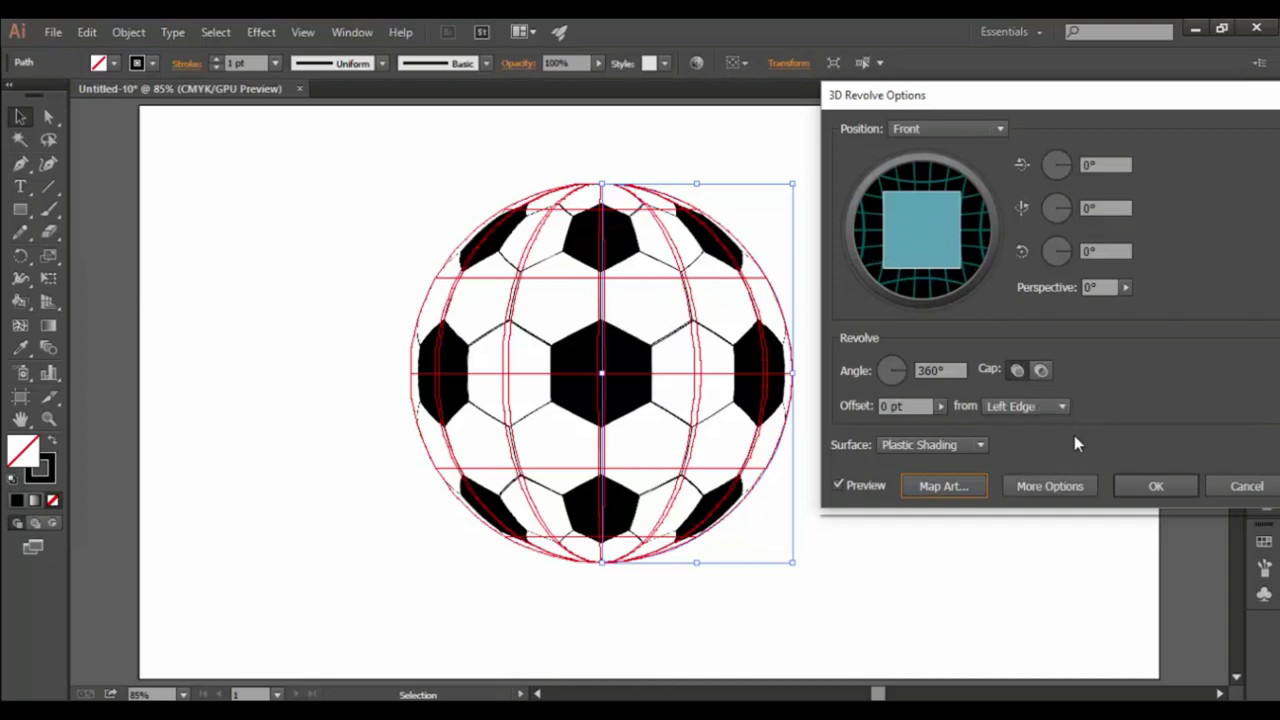
# - Apply the 3D revolve to the ball and expand its appearance into editable paths
pyautogui.click(1158, 486)
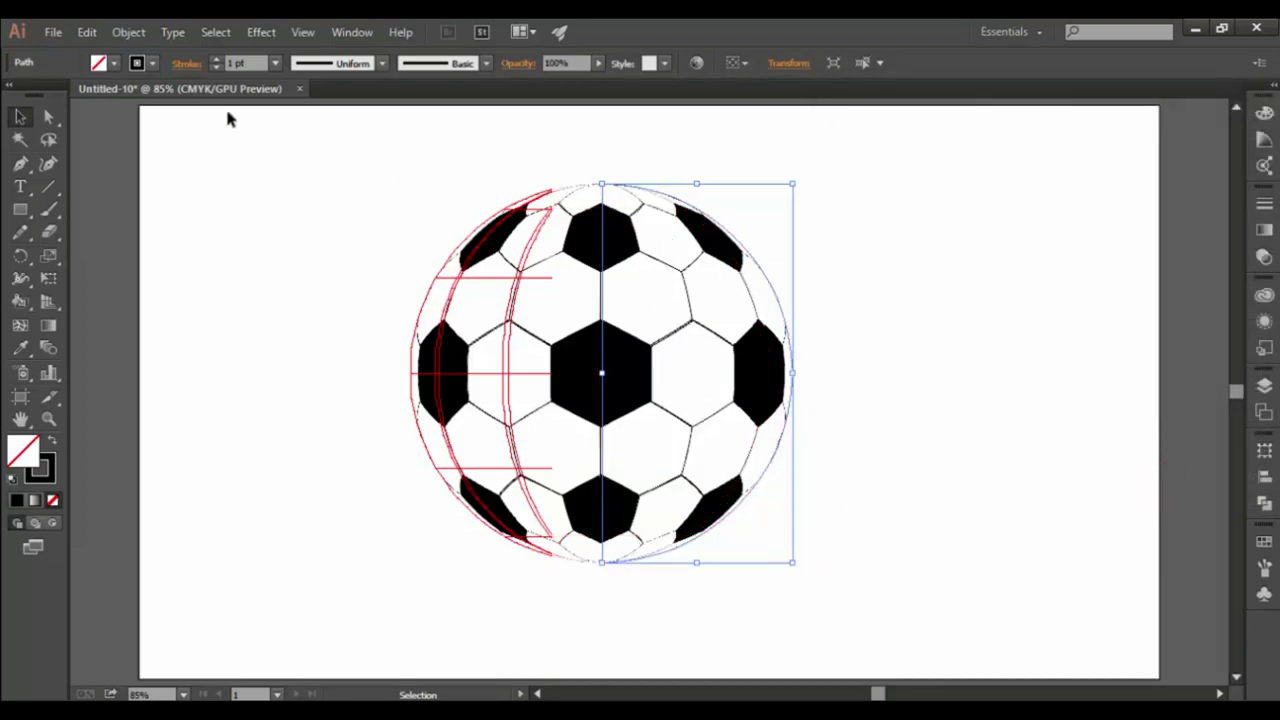
pyautogui.click(116, 33)
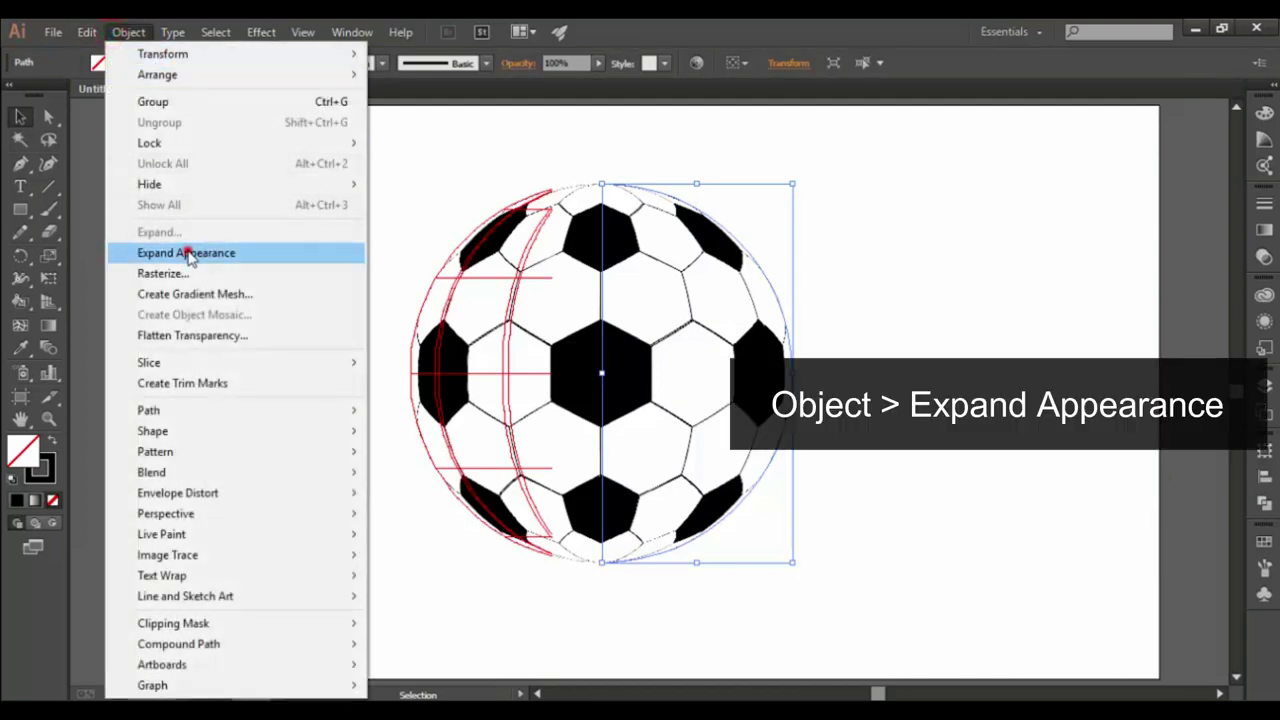
pyautogui.click(189, 254)
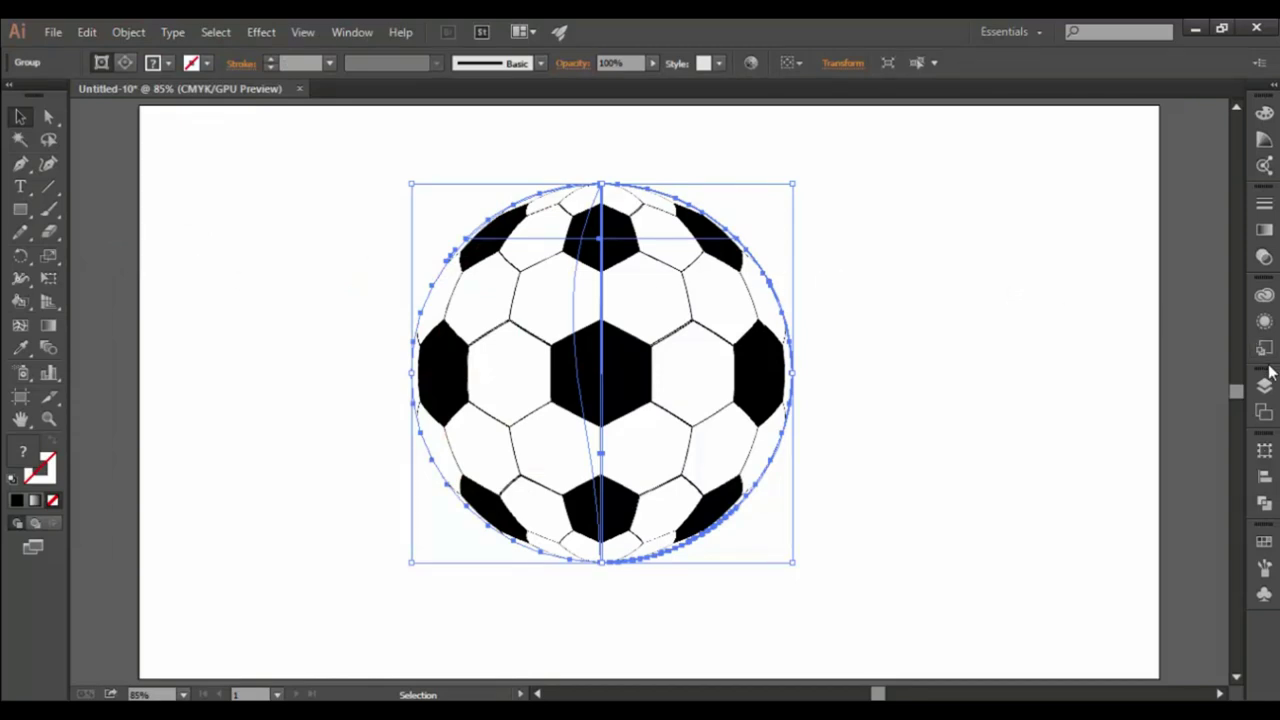
pyautogui.click(360, 34)
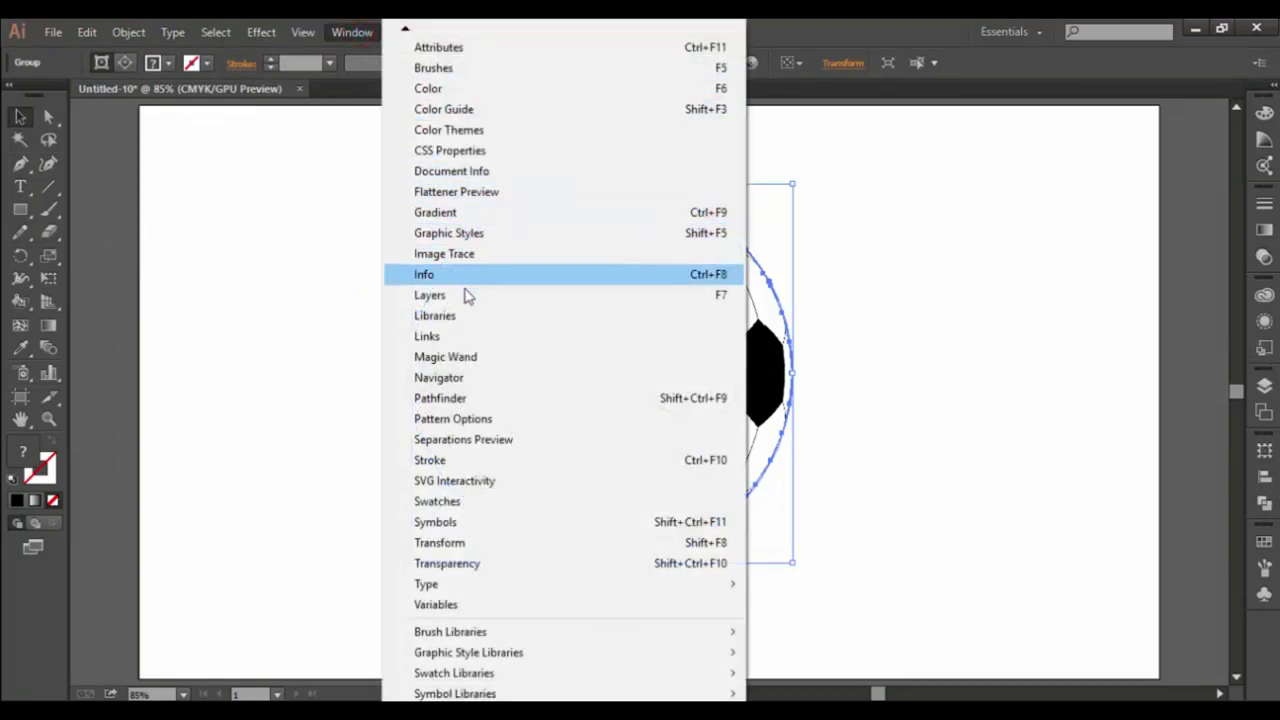
# - In the Layers panel unlock and unhide Layer 1, then select all the artwork
pyautogui.click(463, 297)
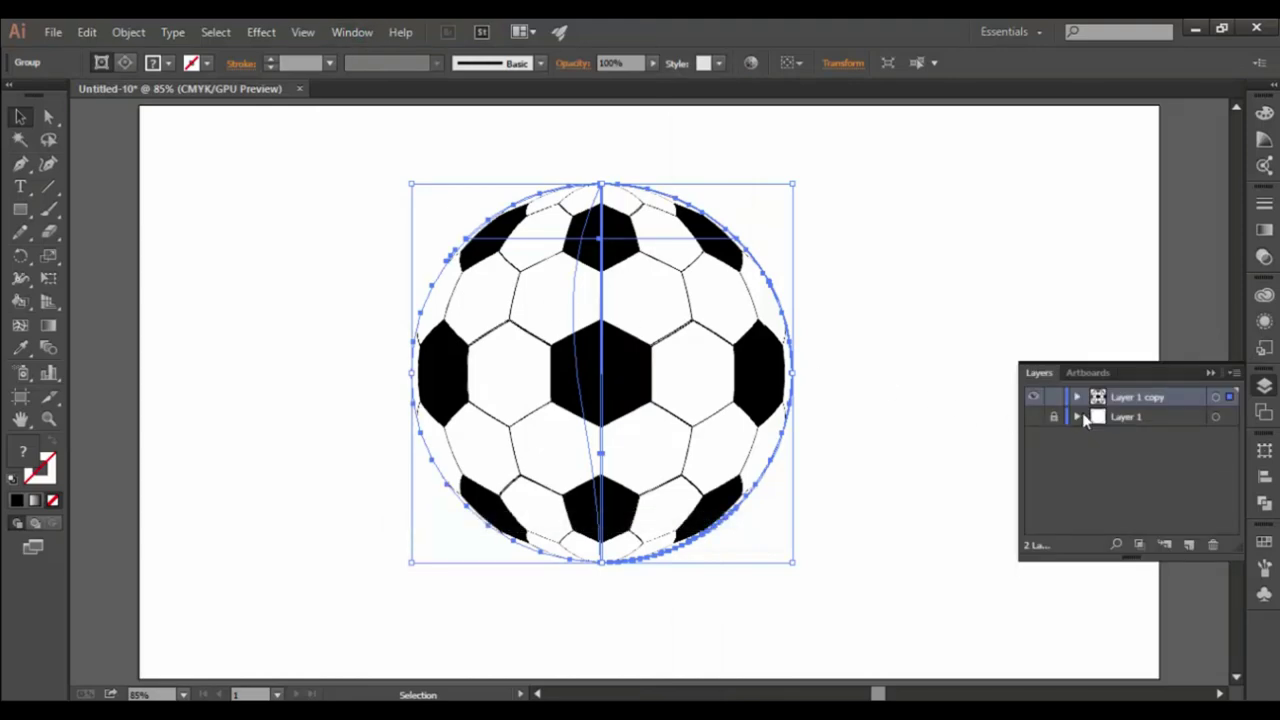
pyautogui.click(908, 358)
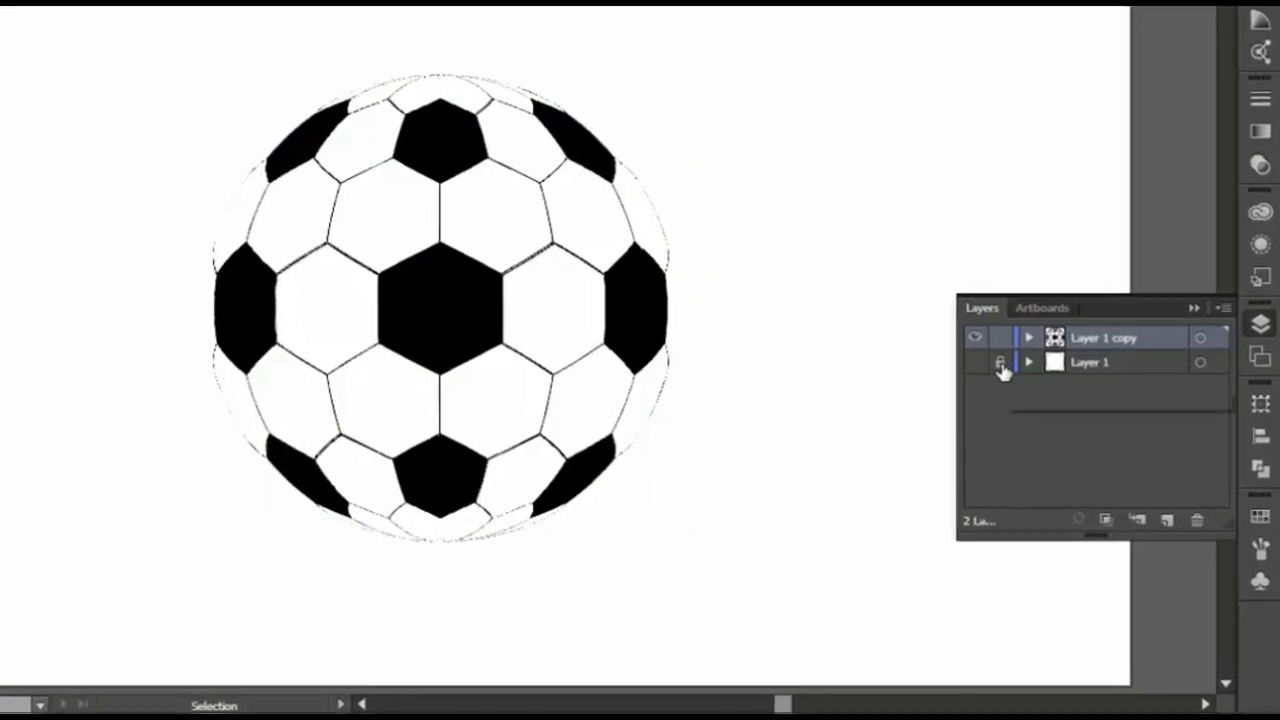
pyautogui.click(1000, 363)
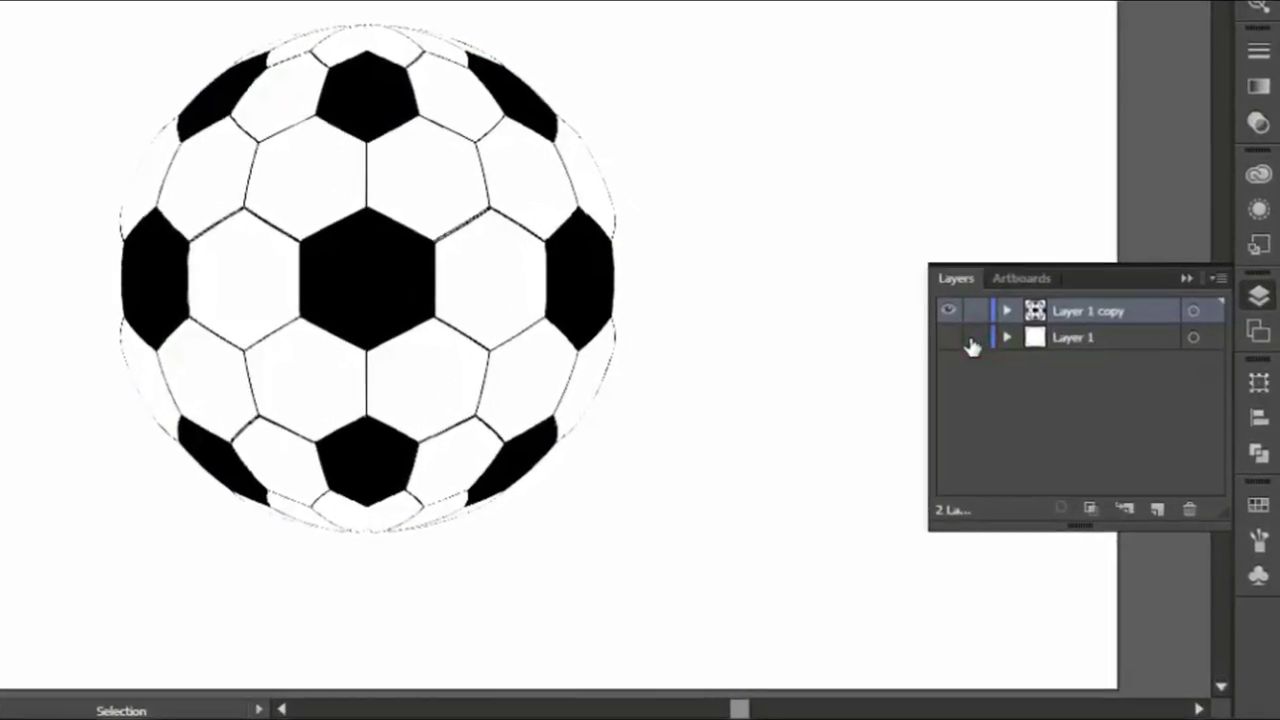
pyautogui.click(948, 338)
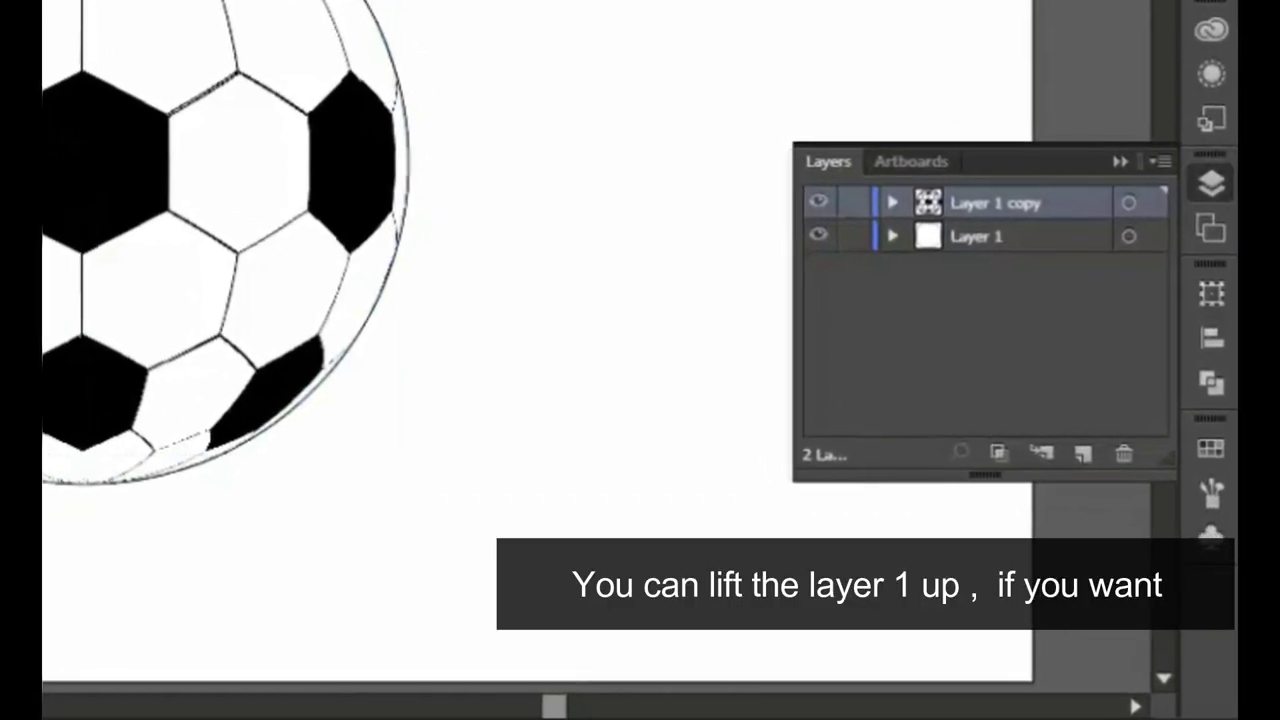
pyautogui.hotkey('ctrl', 'a')
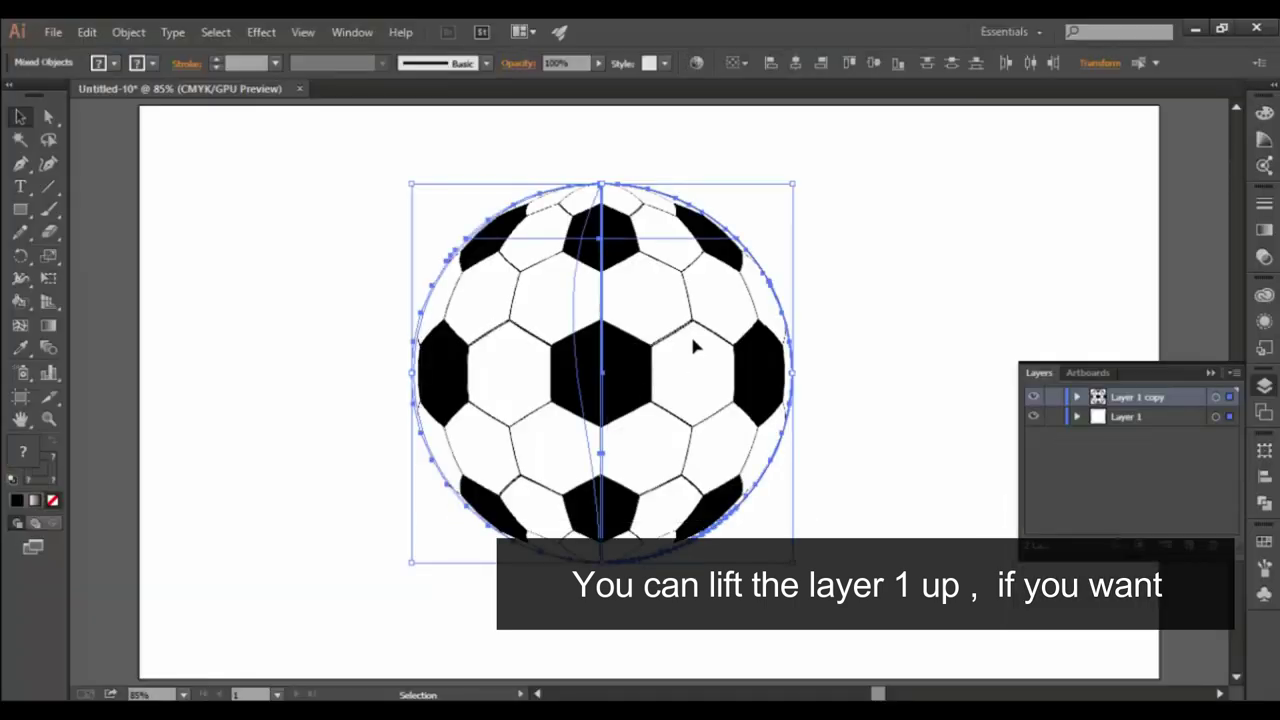
pyautogui.rightClick(695, 345)
# - Group the selected ball artwork, close the Layers panel, and deselect everything
pyautogui.click(746, 425)
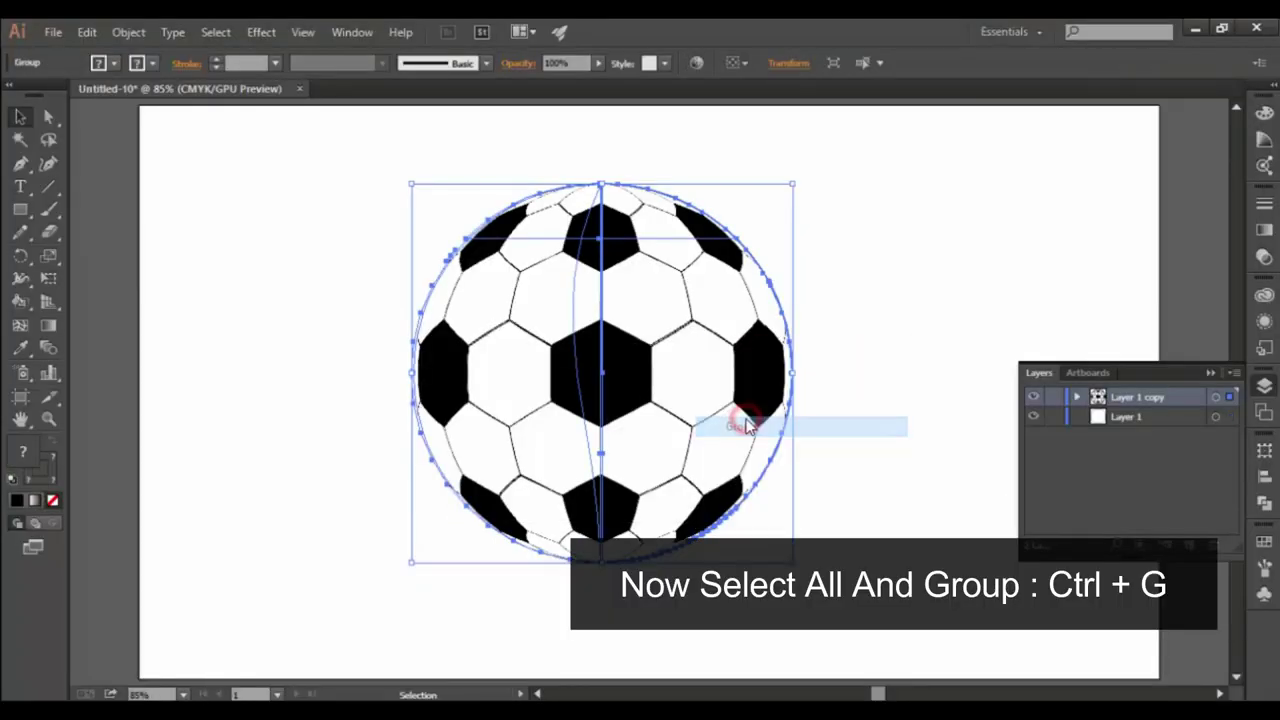
pyautogui.click(1214, 373)
pyautogui.click(966, 291)
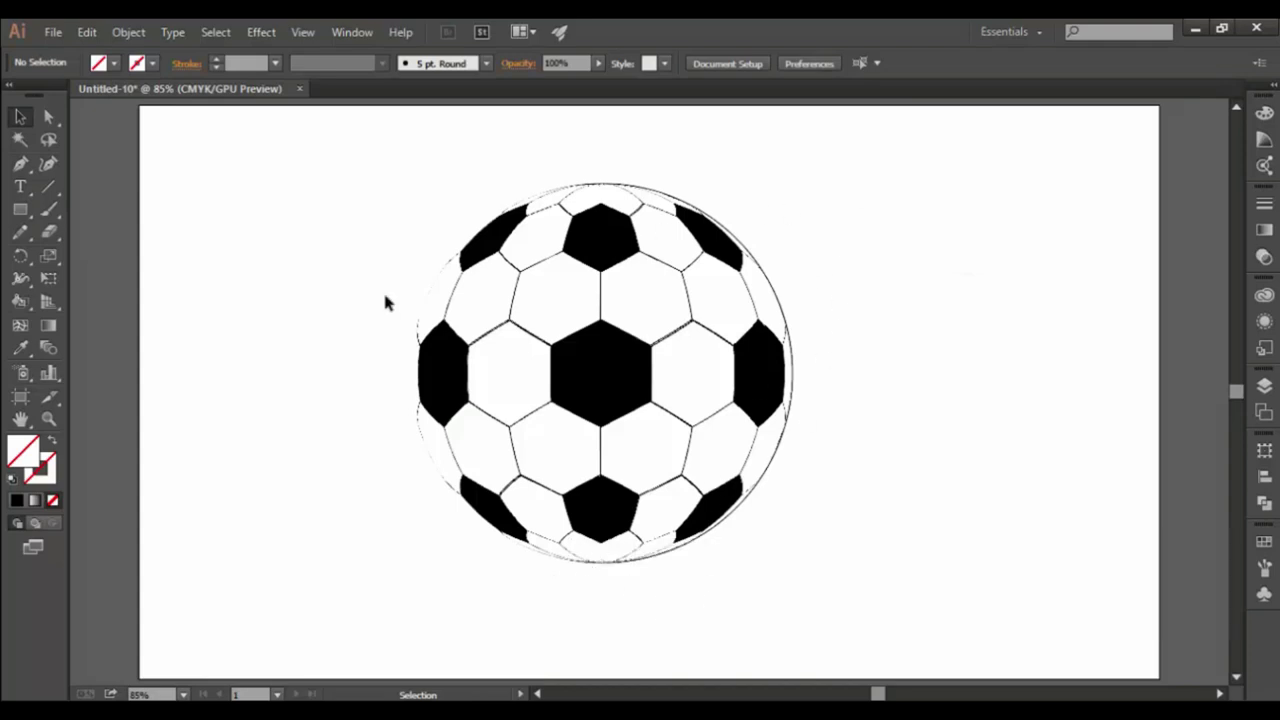
# - Draw a flat black-filled ellipse to the right of the football
pyautogui.click(22, 209)
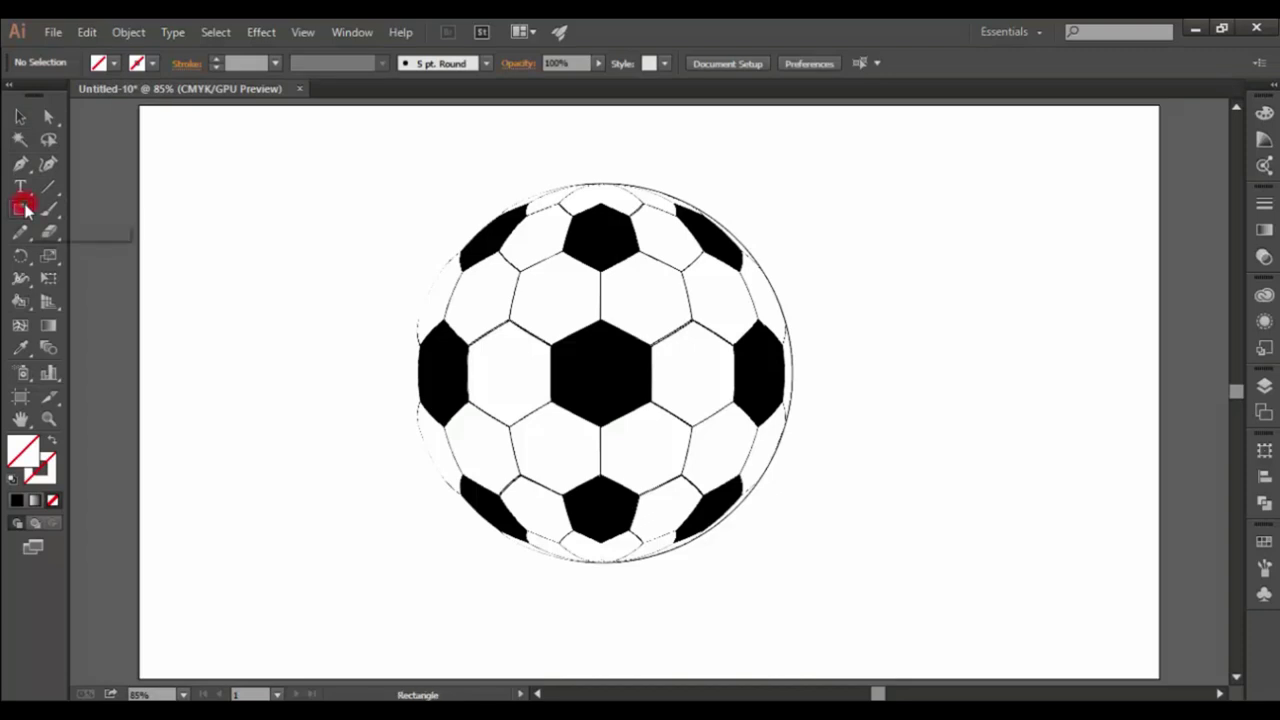
pyautogui.moveTo(22, 211); pyautogui.dragTo(76, 258)
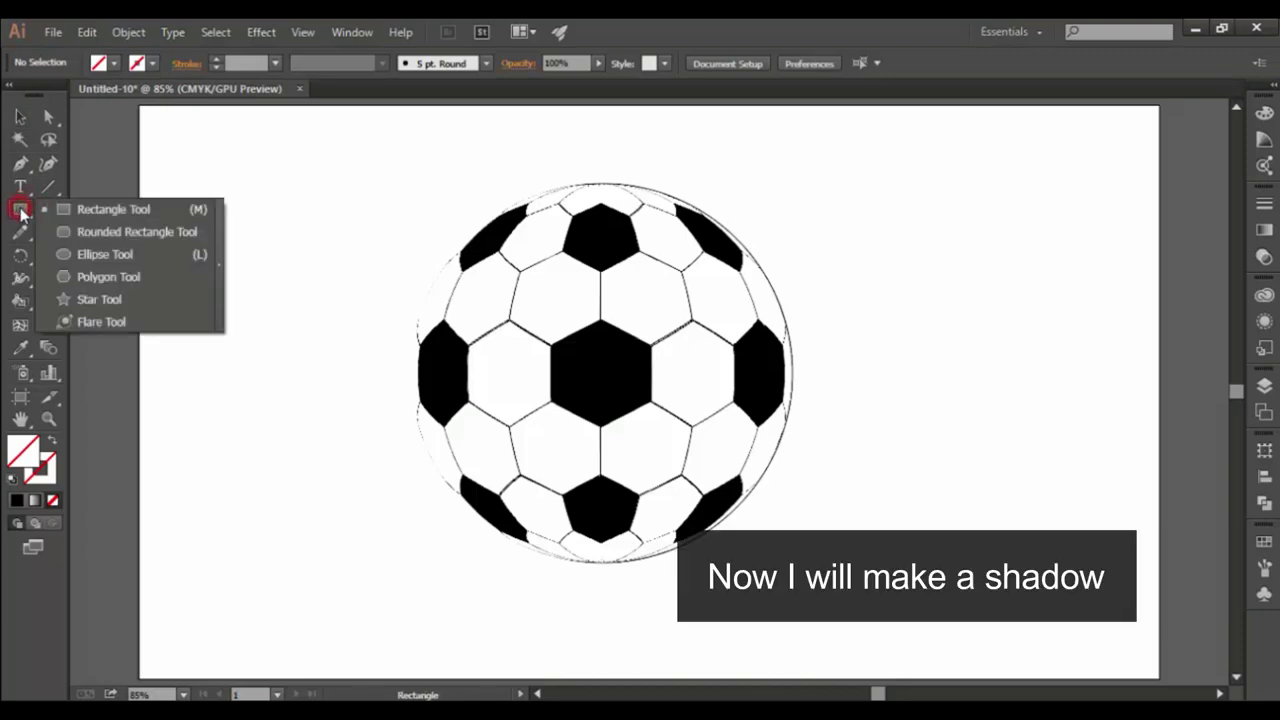
pyautogui.moveTo(816, 421); pyautogui.dragTo(1099, 476)
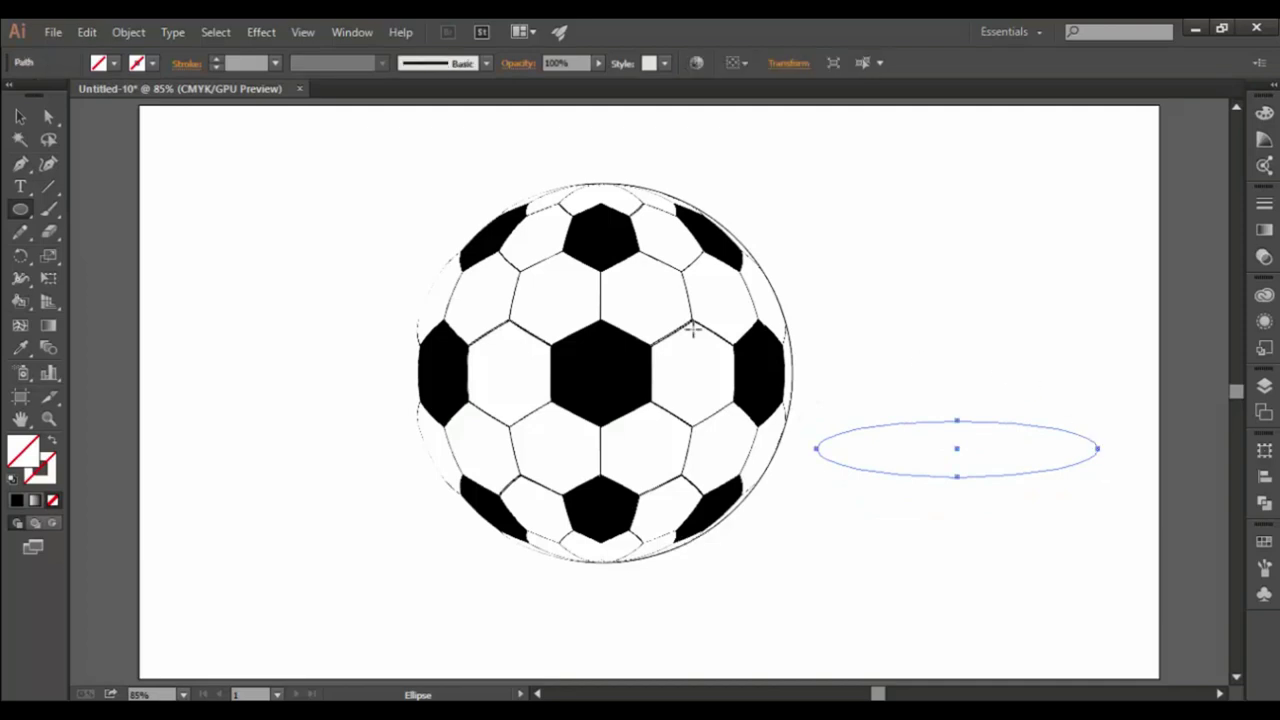
pyautogui.click(16, 499)
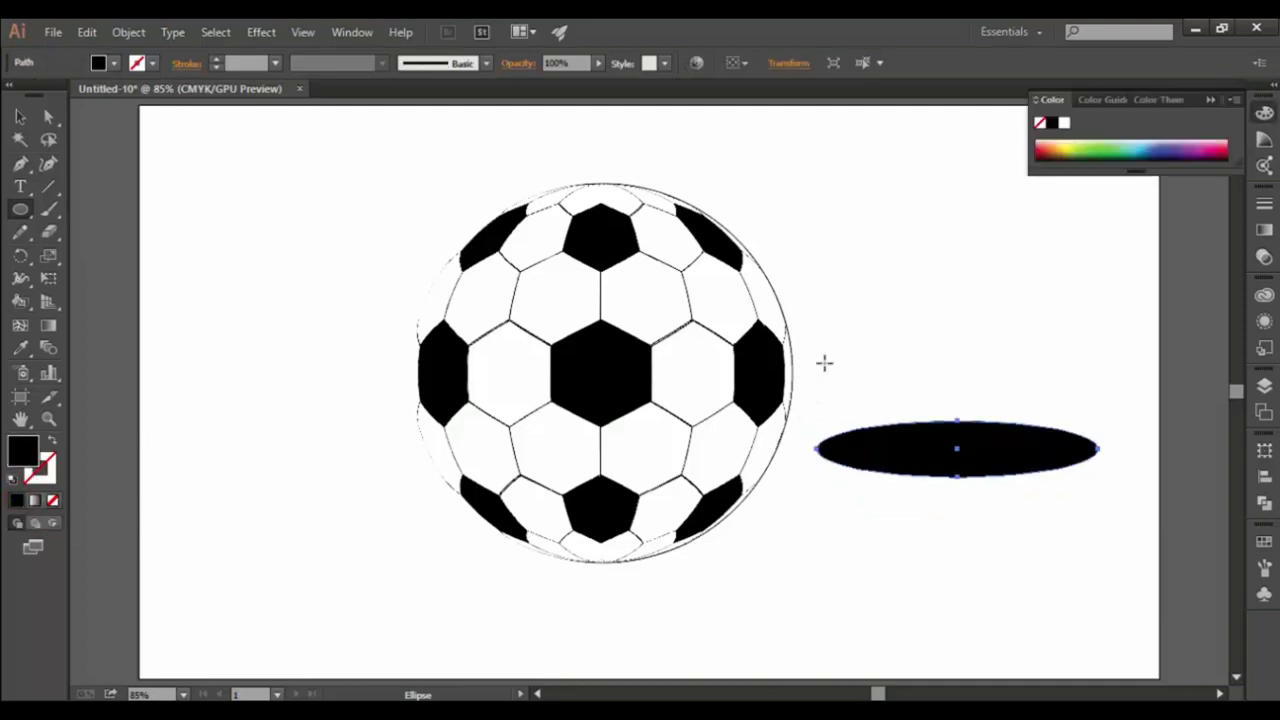
pyautogui.click(1210, 99)
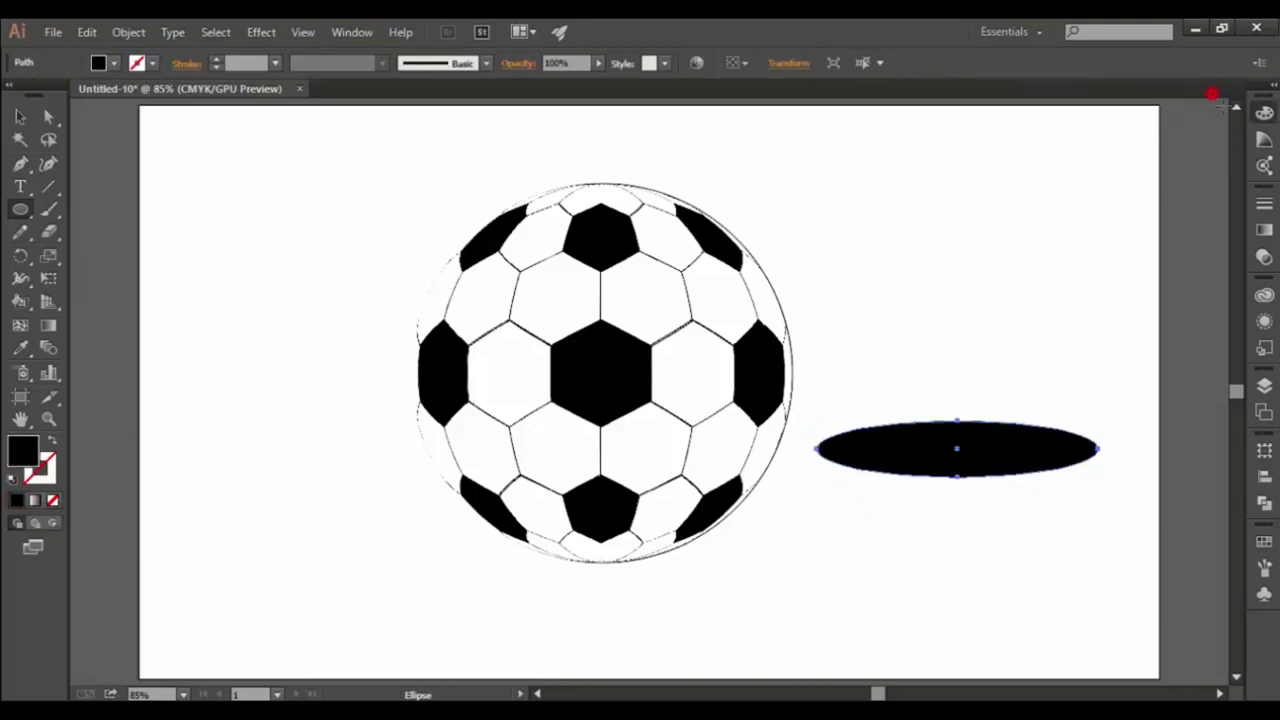
# - Fill the ellipse with a white-to-black gradient and move the black stop to 50%
pyautogui.click(1264, 229)
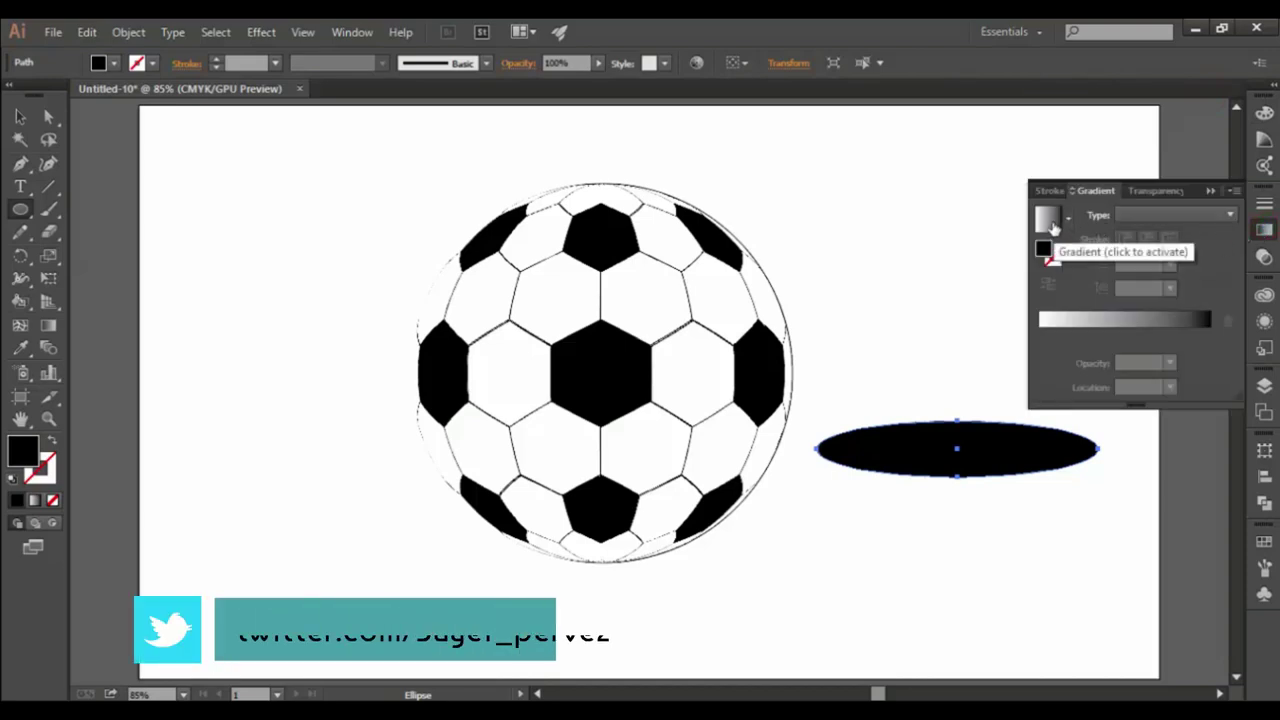
pyautogui.click(1048, 226)
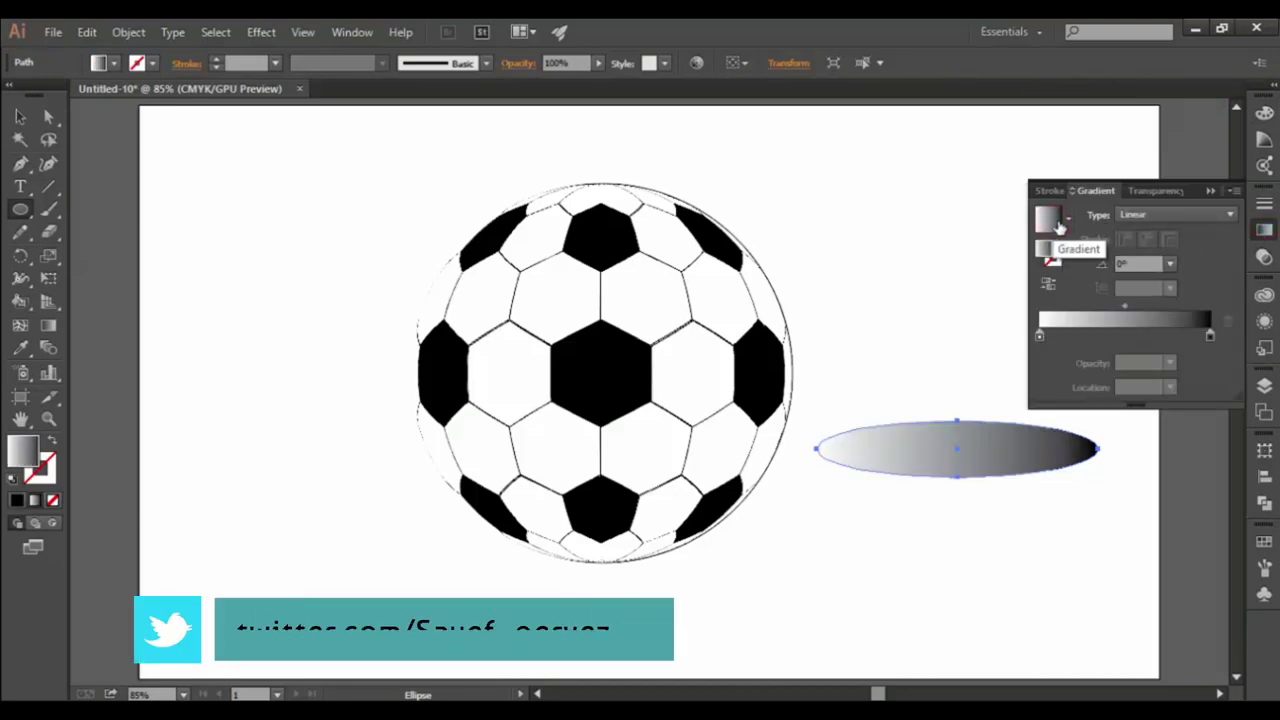
pyautogui.click(1068, 218)
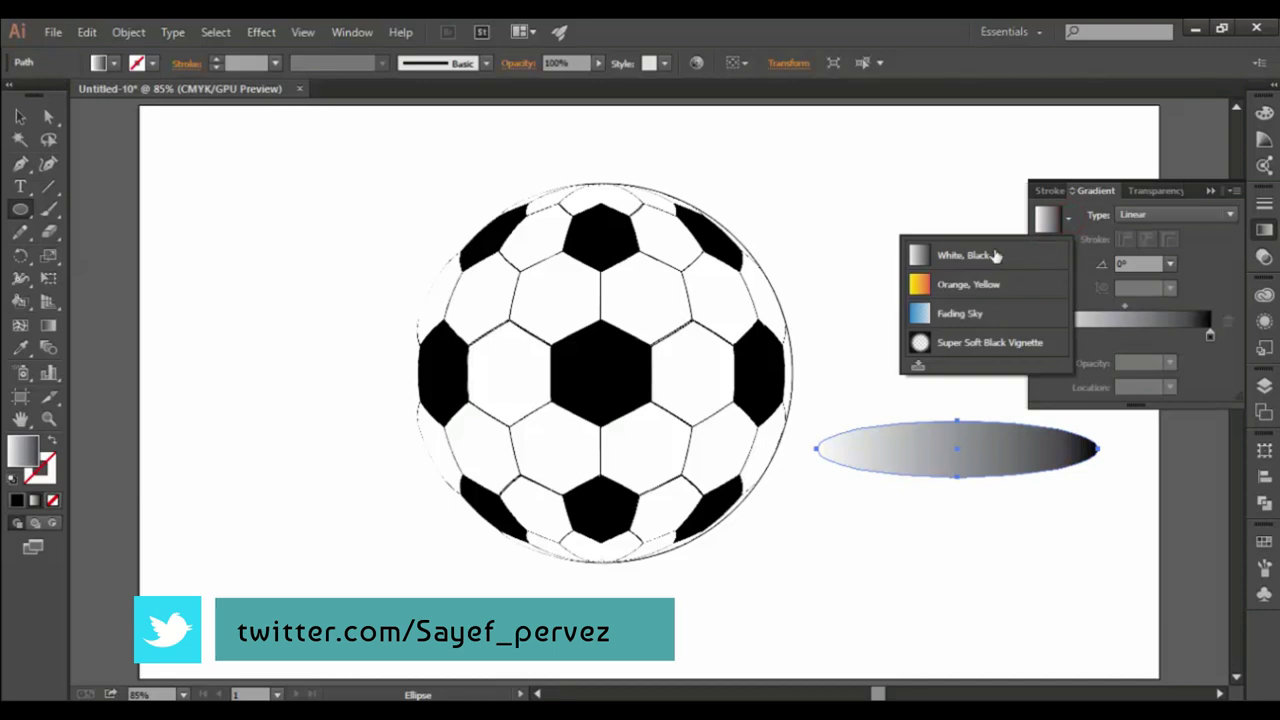
pyautogui.click(1084, 210)
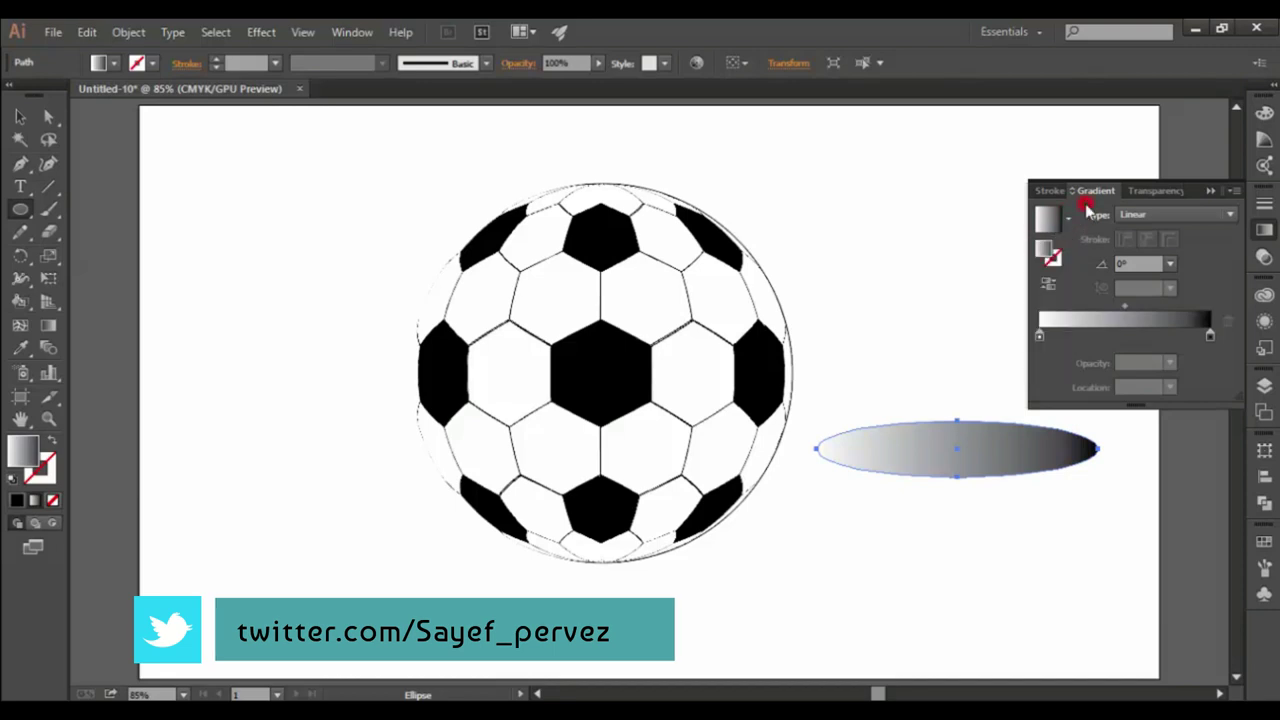
pyautogui.click(1209, 335)
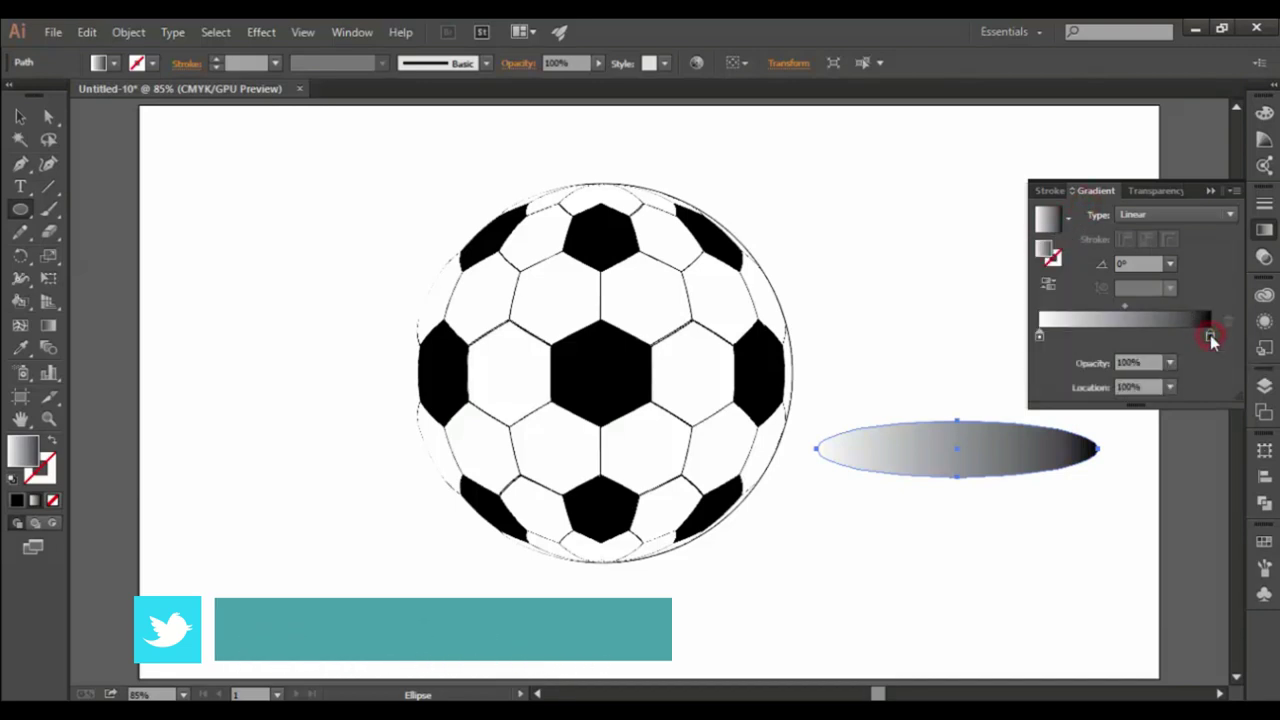
pyautogui.doubleClick(1143, 386)
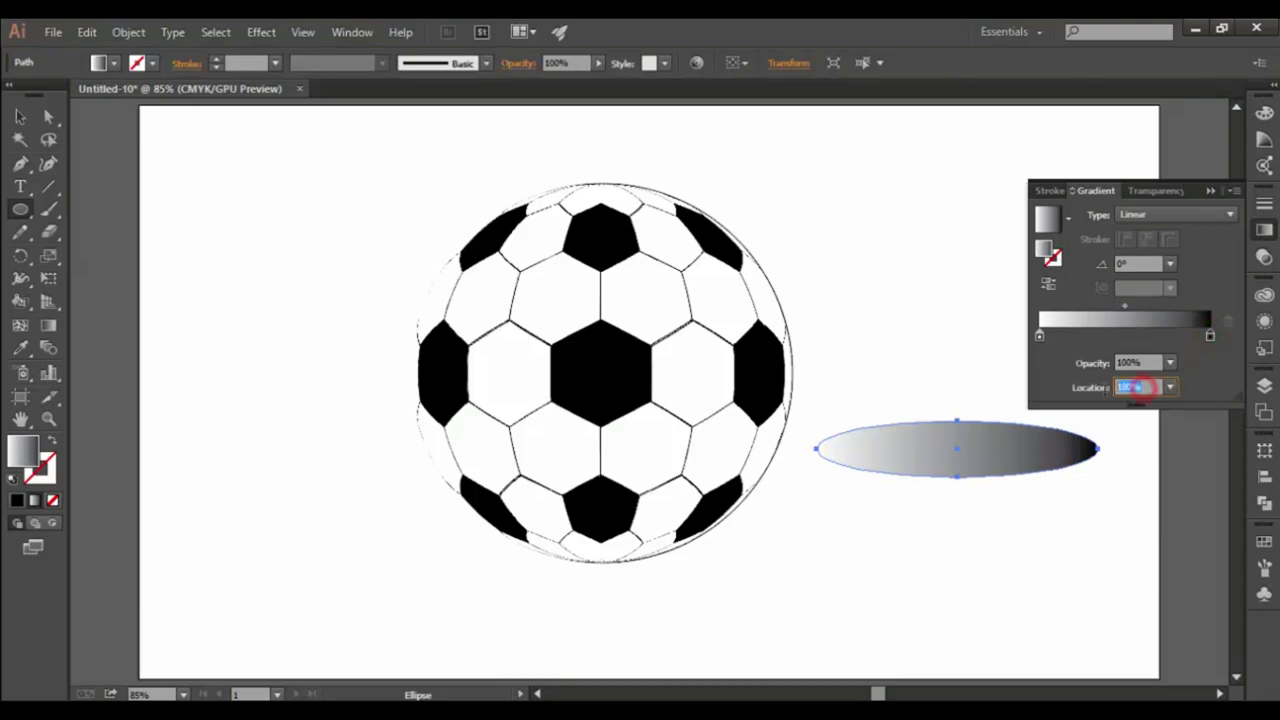
pyautogui.write('50')
pyautogui.click(1212, 366)
# - Add a white stop at the gradient's right end
pyautogui.click(1208, 340)
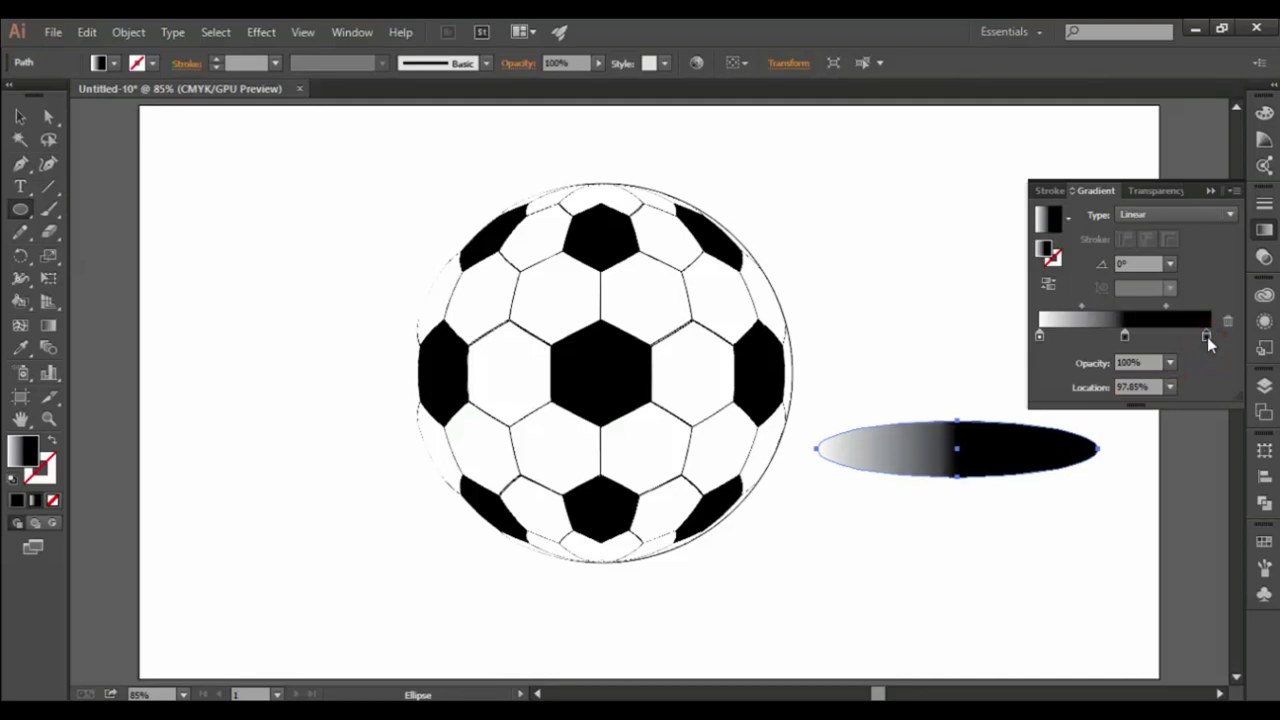
pyautogui.moveTo(1208, 340); pyautogui.dragTo(1212, 340)
pyautogui.click(1209, 336)
pyautogui.doubleClick(1210, 336)
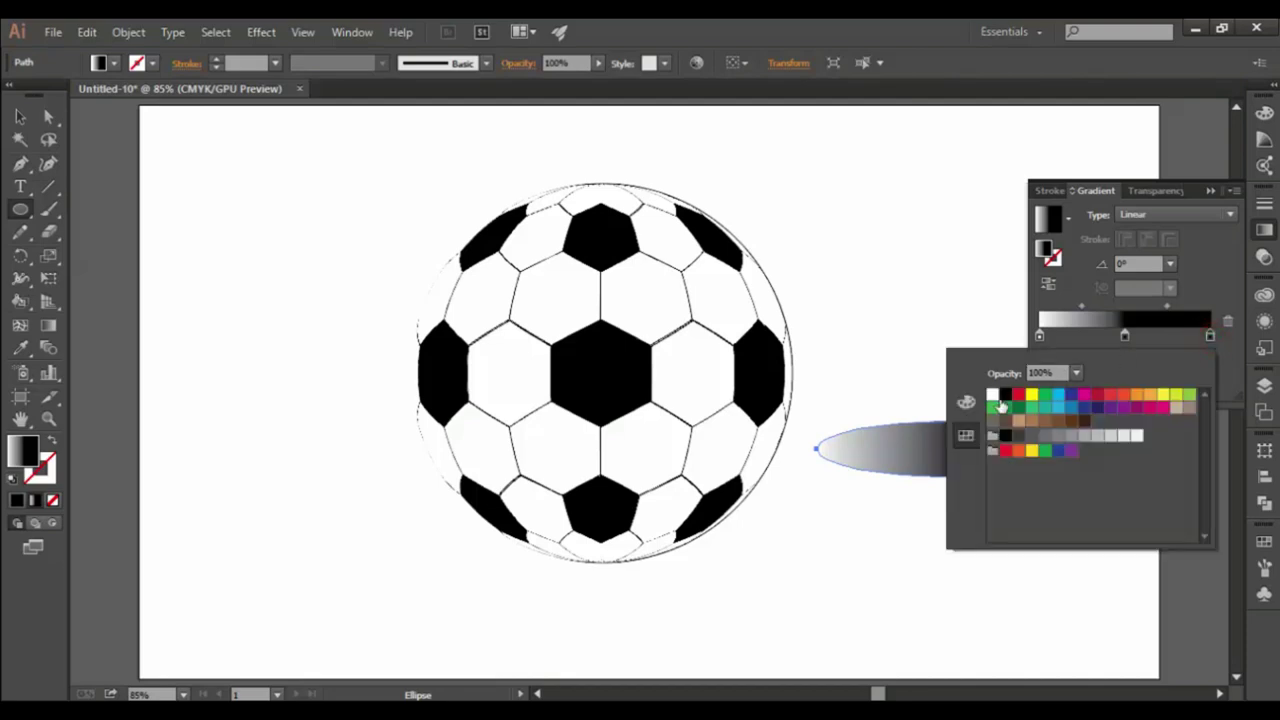
pyautogui.click(993, 397)
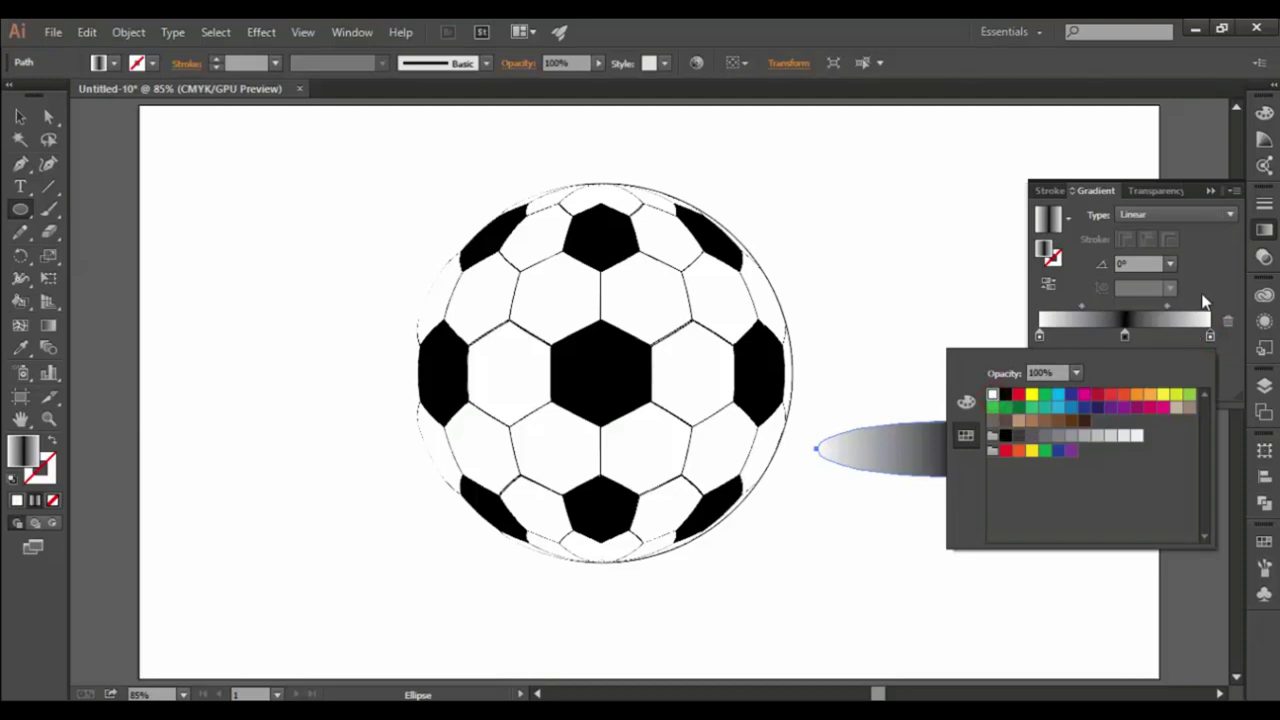
pyautogui.click(1204, 292)
# - Set the dark middle gradient stop's opacity to 60%
pyautogui.click(1125, 338)
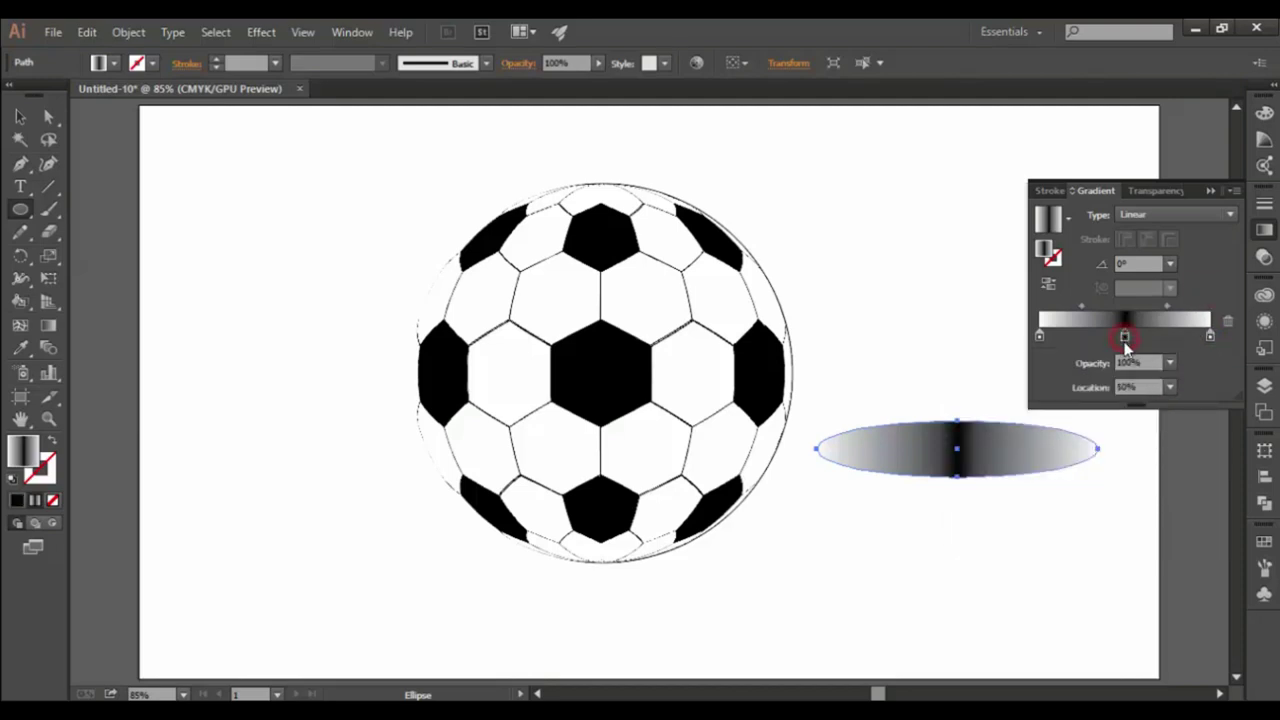
pyautogui.click(1138, 362)
pyautogui.write('60')
pyautogui.click(1208, 370)
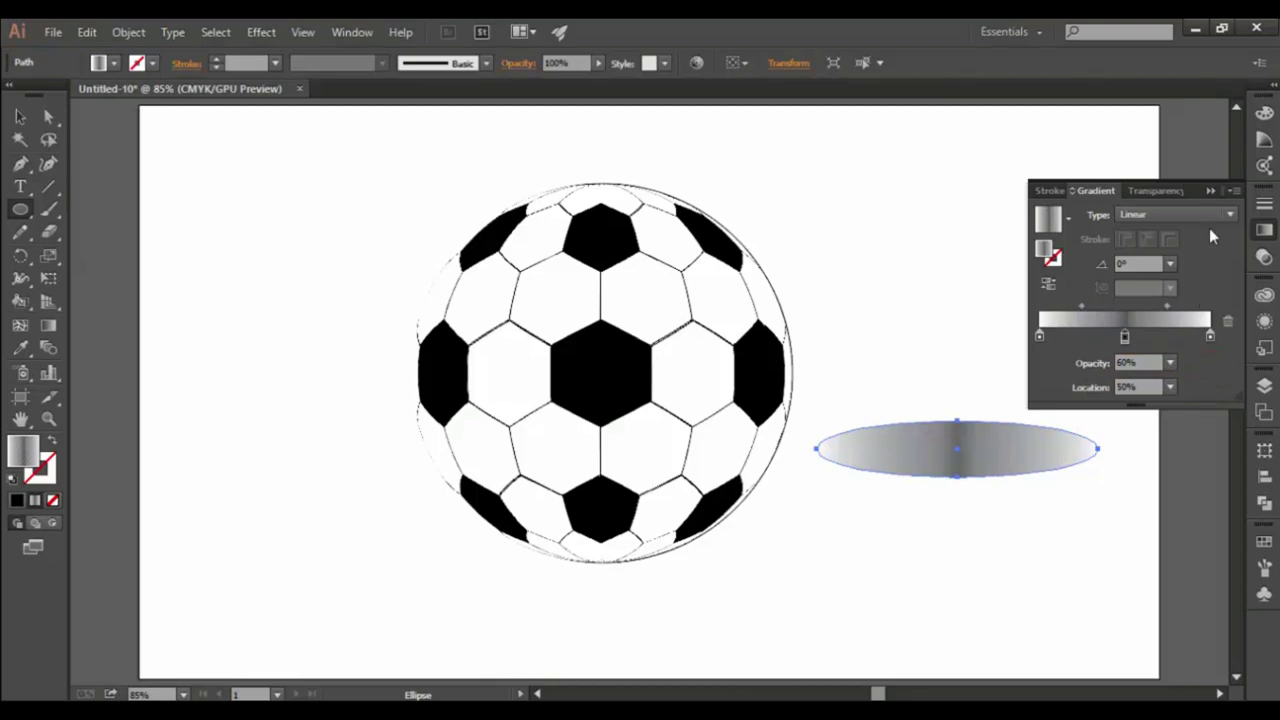
pyautogui.click(1211, 190)
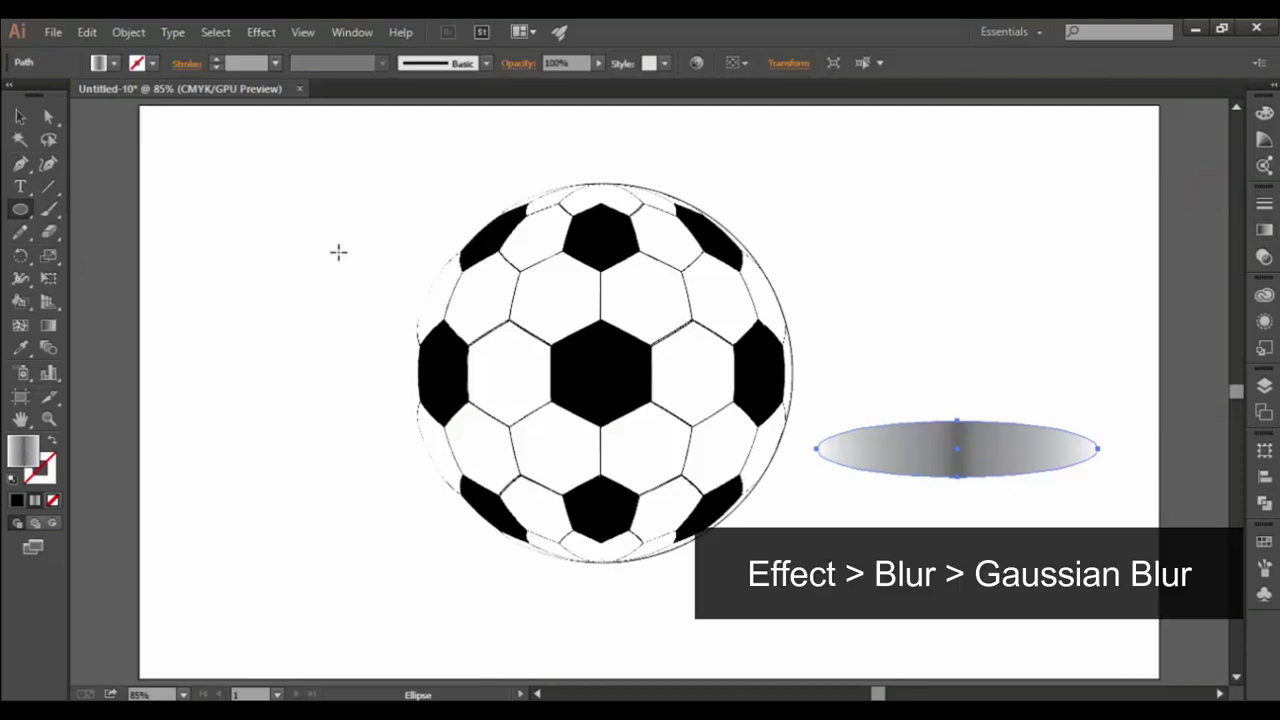
# - Apply a Gaussian Blur of about 42.4 px to the gradient ellipse
pyautogui.click(254, 34)
pyautogui.moveTo(280, 345)
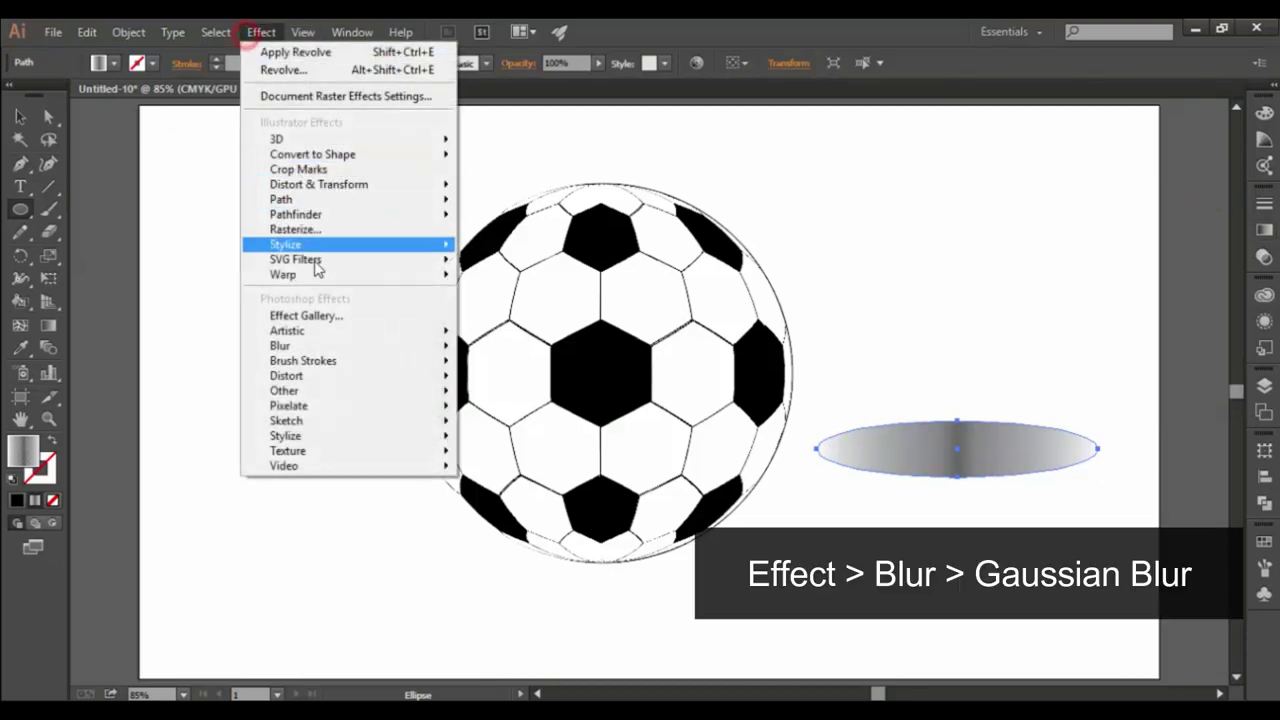
pyautogui.click(524, 349)
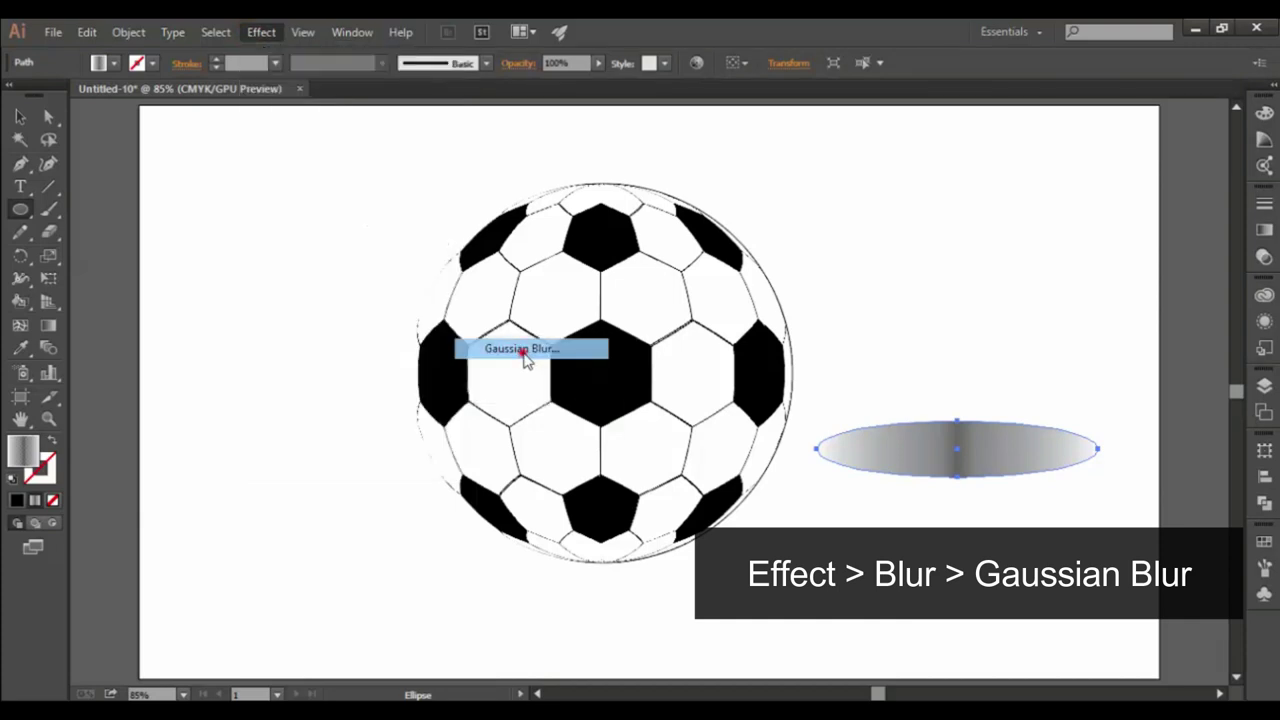
pyautogui.click(884, 258)
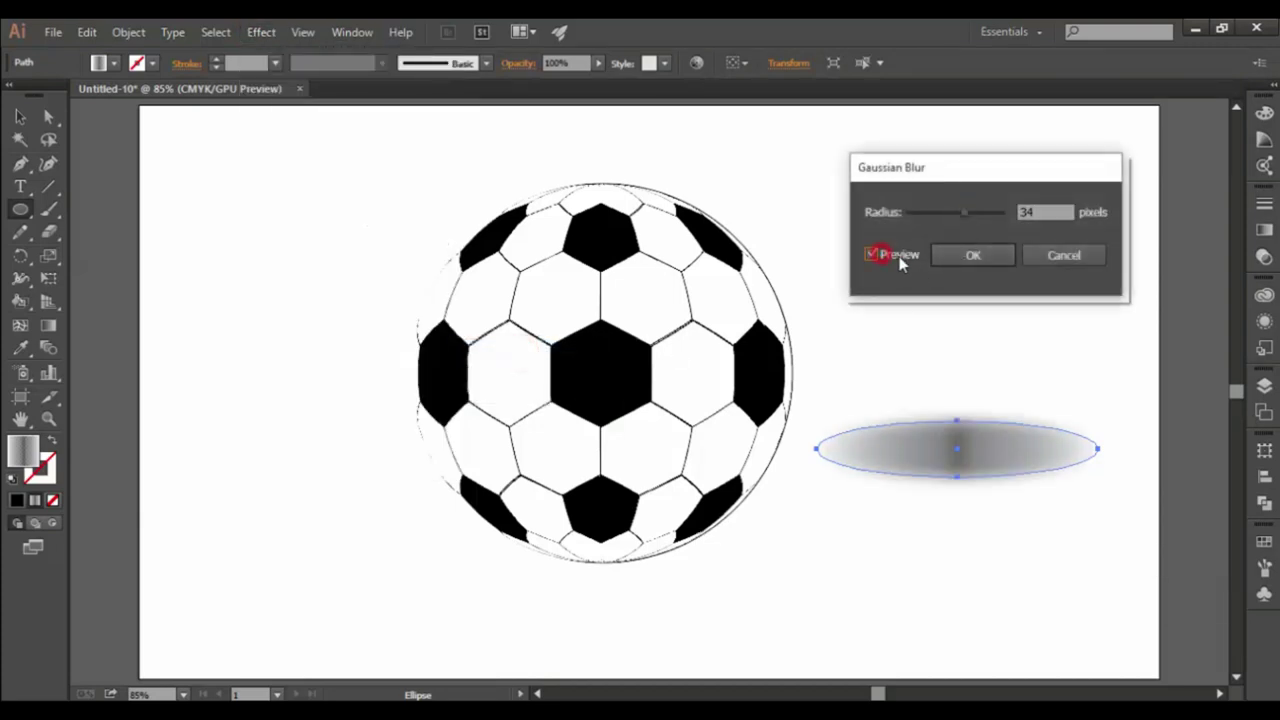
pyautogui.moveTo(965, 217); pyautogui.dragTo(975, 220)
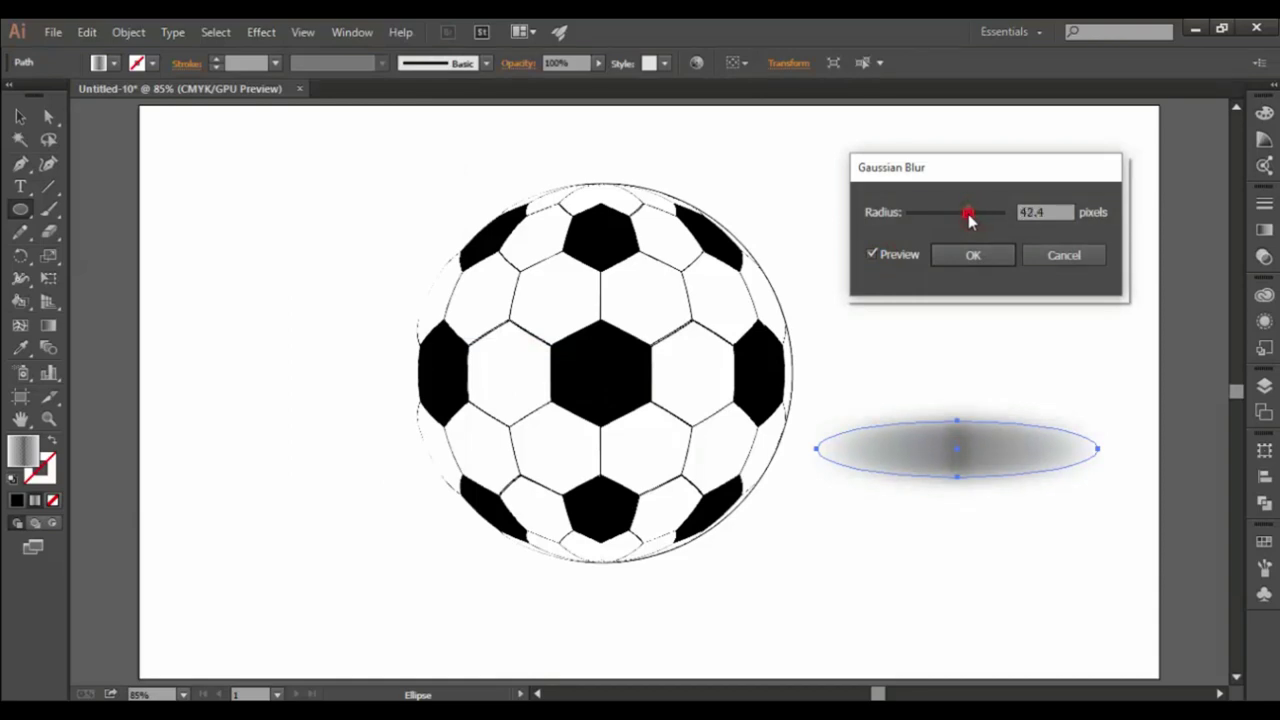
pyautogui.moveTo(968, 214); pyautogui.dragTo(971, 215)
pyautogui.click(972, 255)
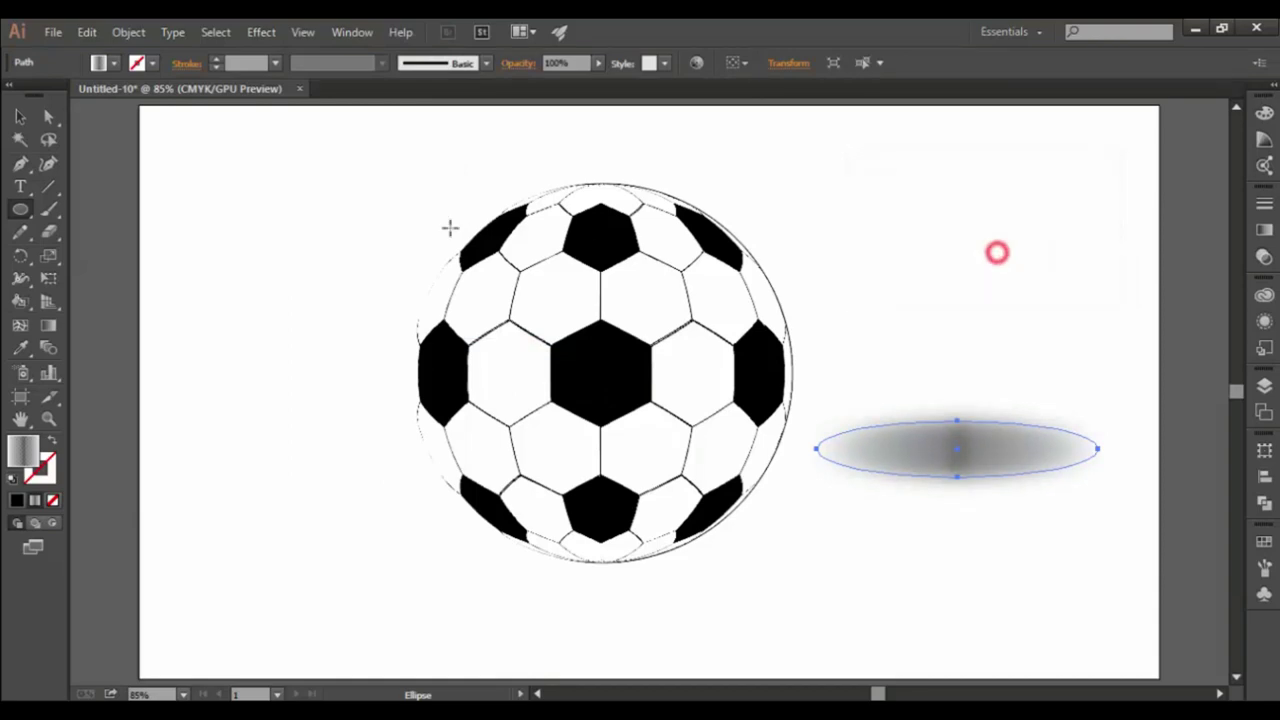
pyautogui.click(20, 116)
# - Move the blurred ellipse under the football and send it to the back
pyautogui.moveTo(958, 455); pyautogui.dragTo(684, 566)
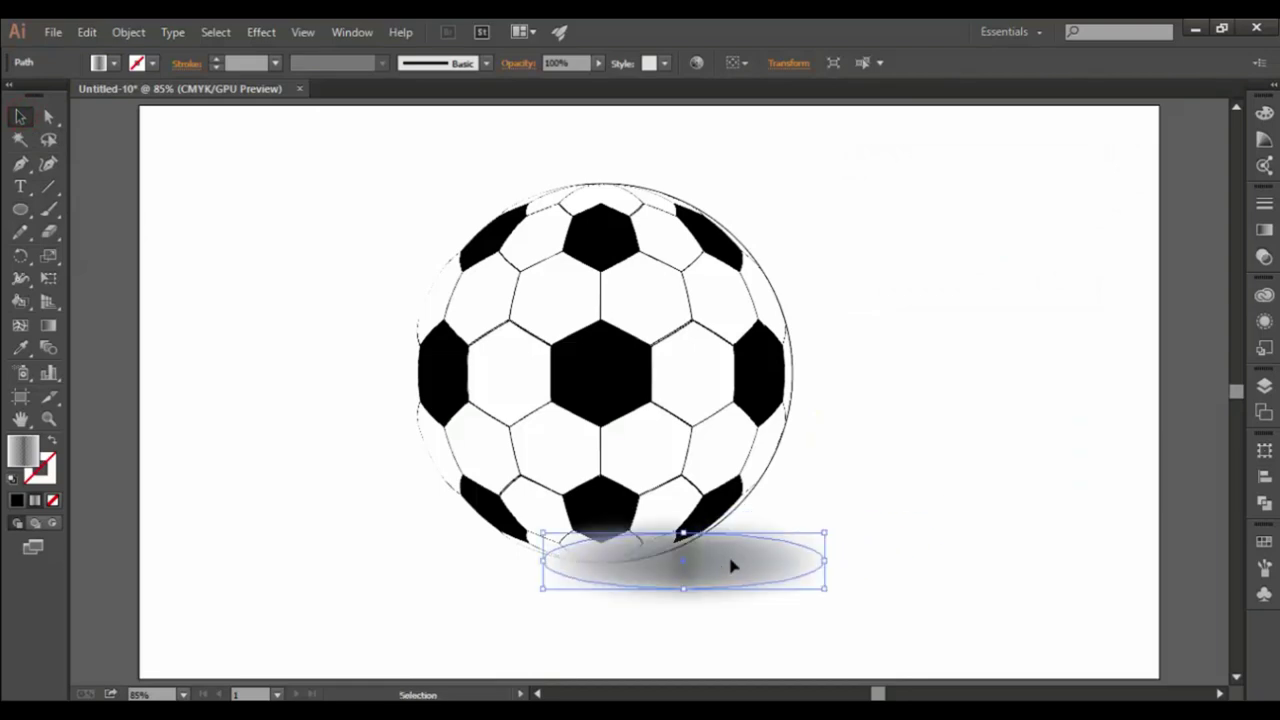
pyautogui.rightClick(722, 568)
pyautogui.moveTo(773, 527)
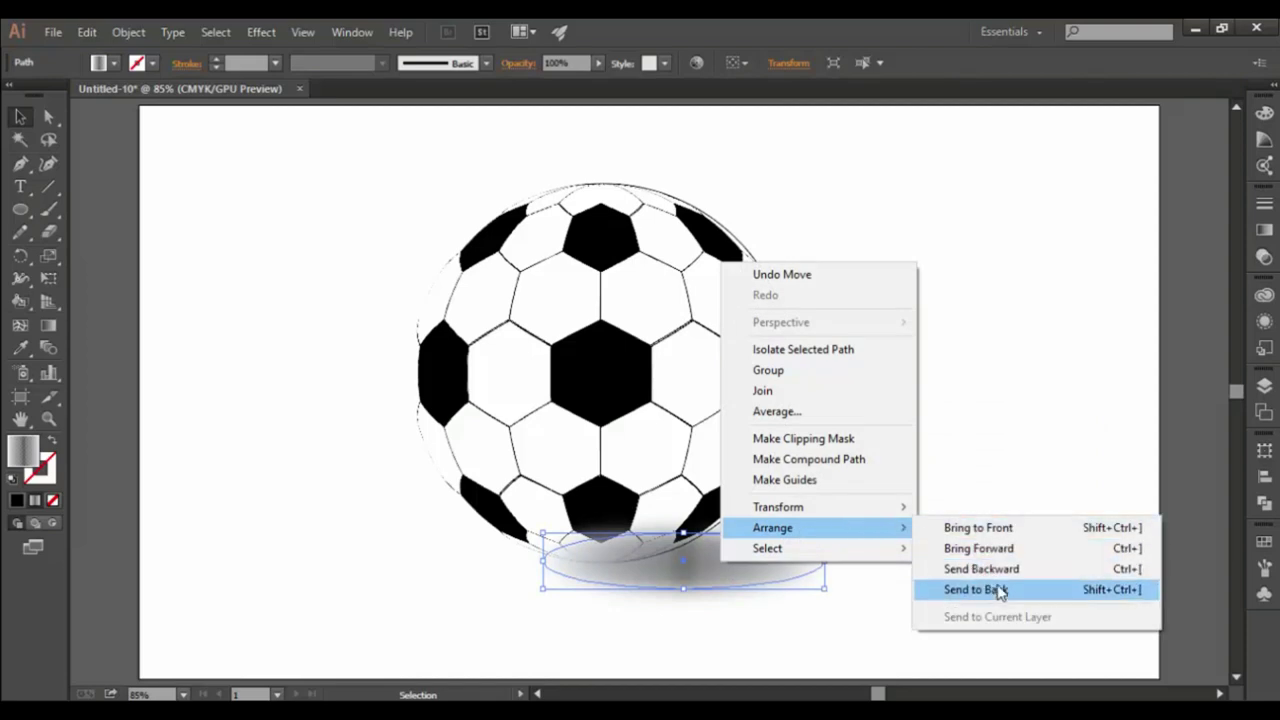
pyautogui.click(988, 592)
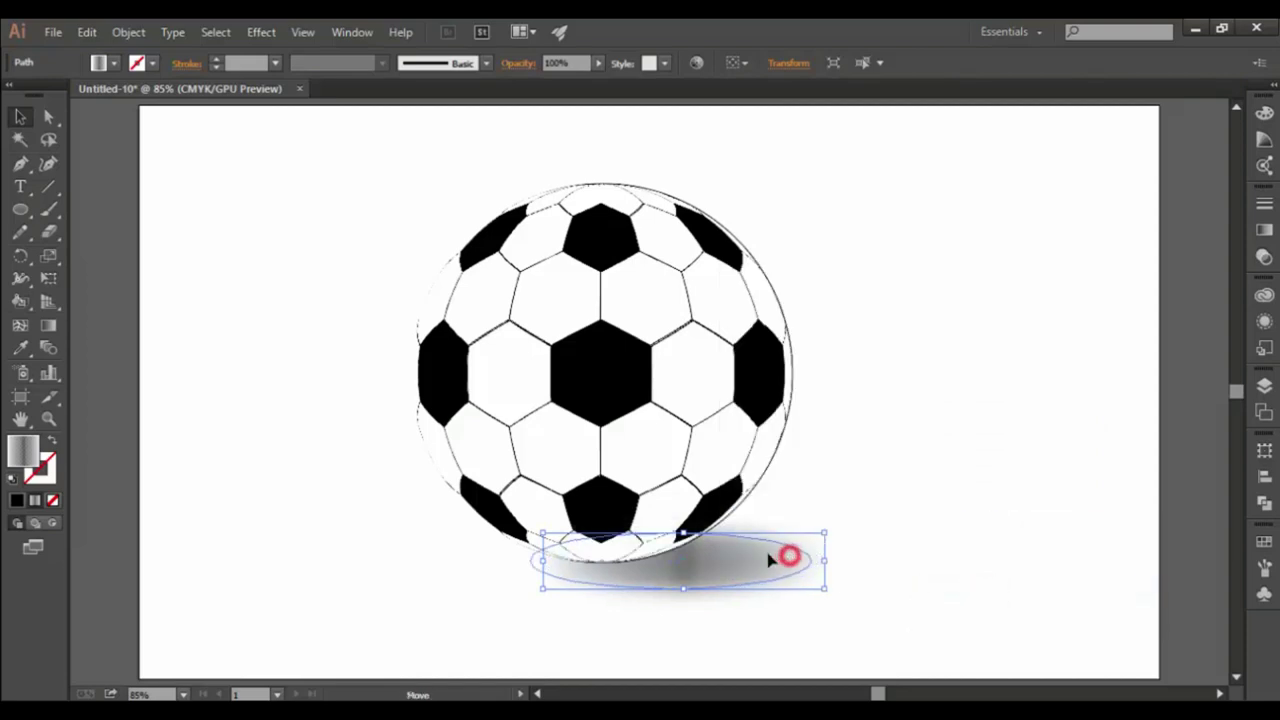
pyautogui.moveTo(788, 560); pyautogui.dragTo(764, 560)
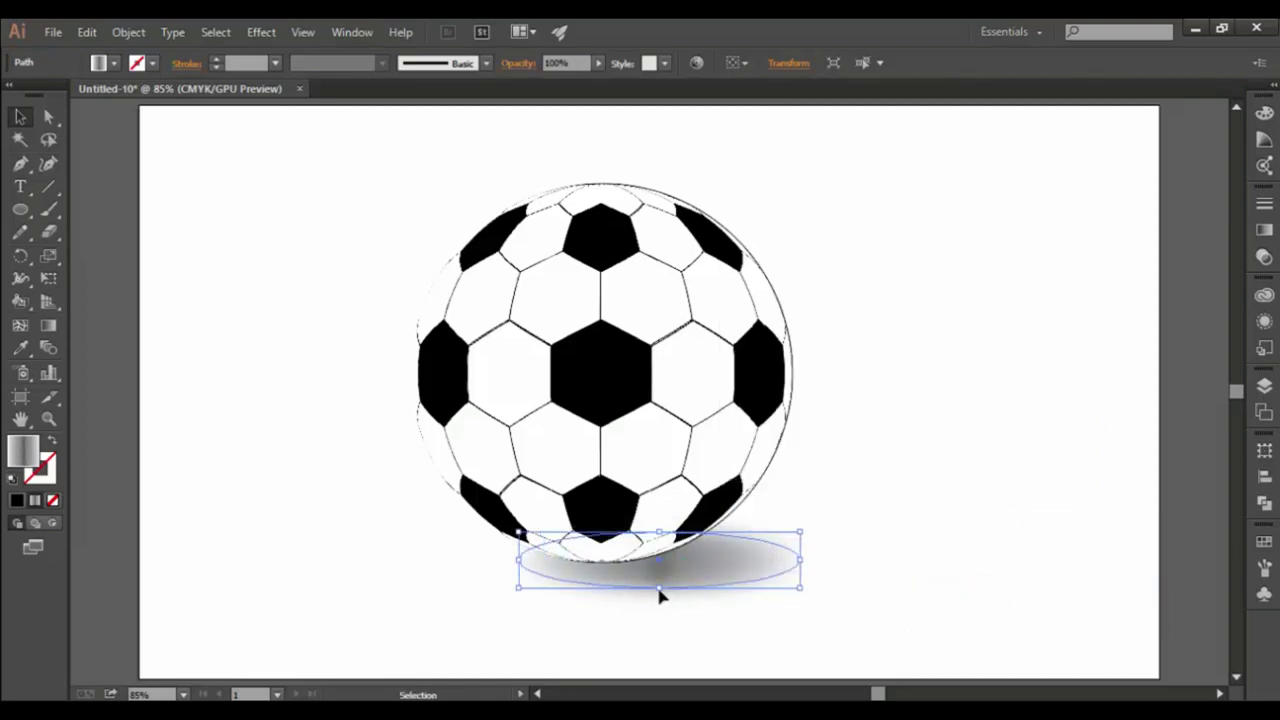
# - Enlarge, tilt and flatten the shadow against the ball's lower right side
pyautogui.moveTo(804, 588); pyautogui.dragTo(872, 601)
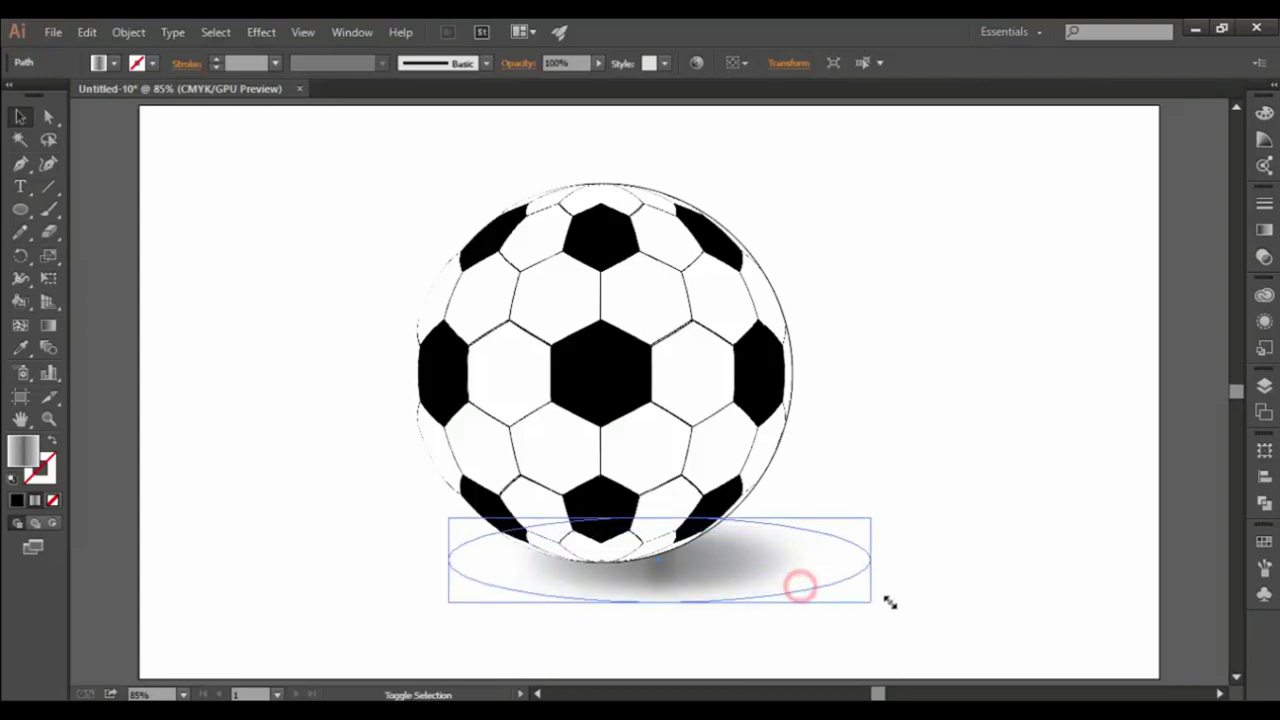
pyautogui.moveTo(796, 566); pyautogui.dragTo(882, 556)
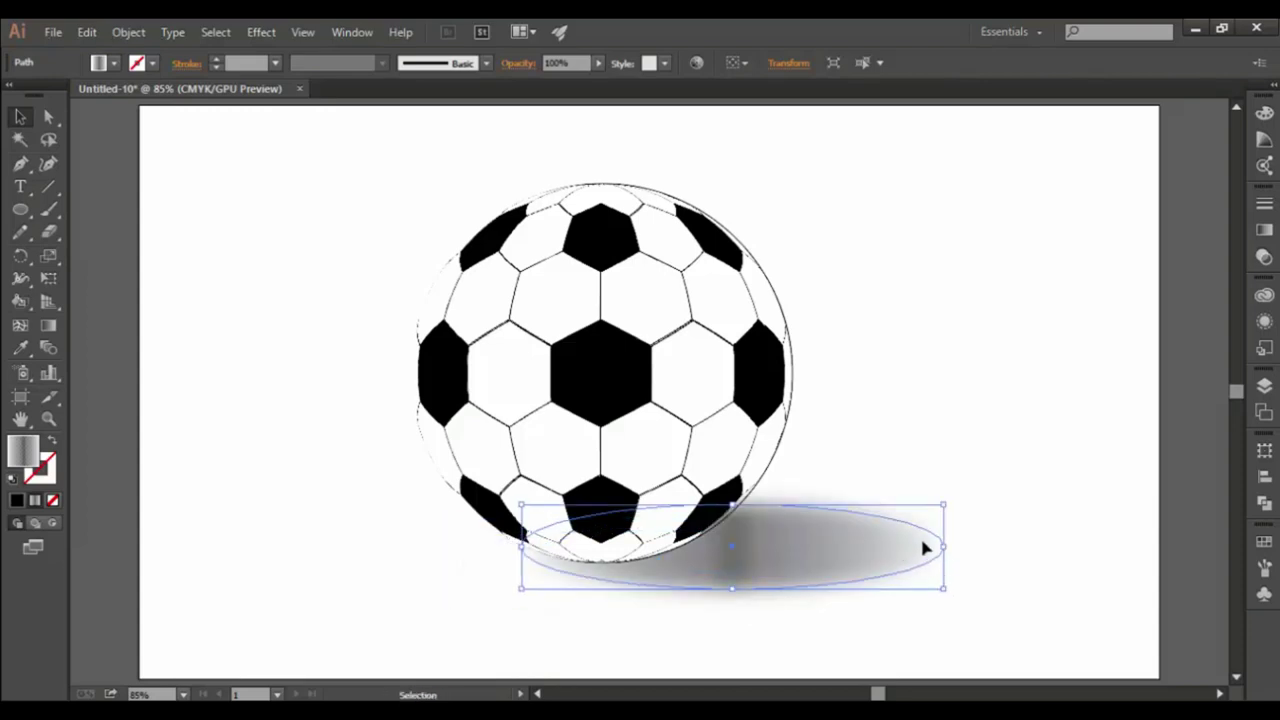
pyautogui.moveTo(950, 496); pyautogui.dragTo(952, 486)
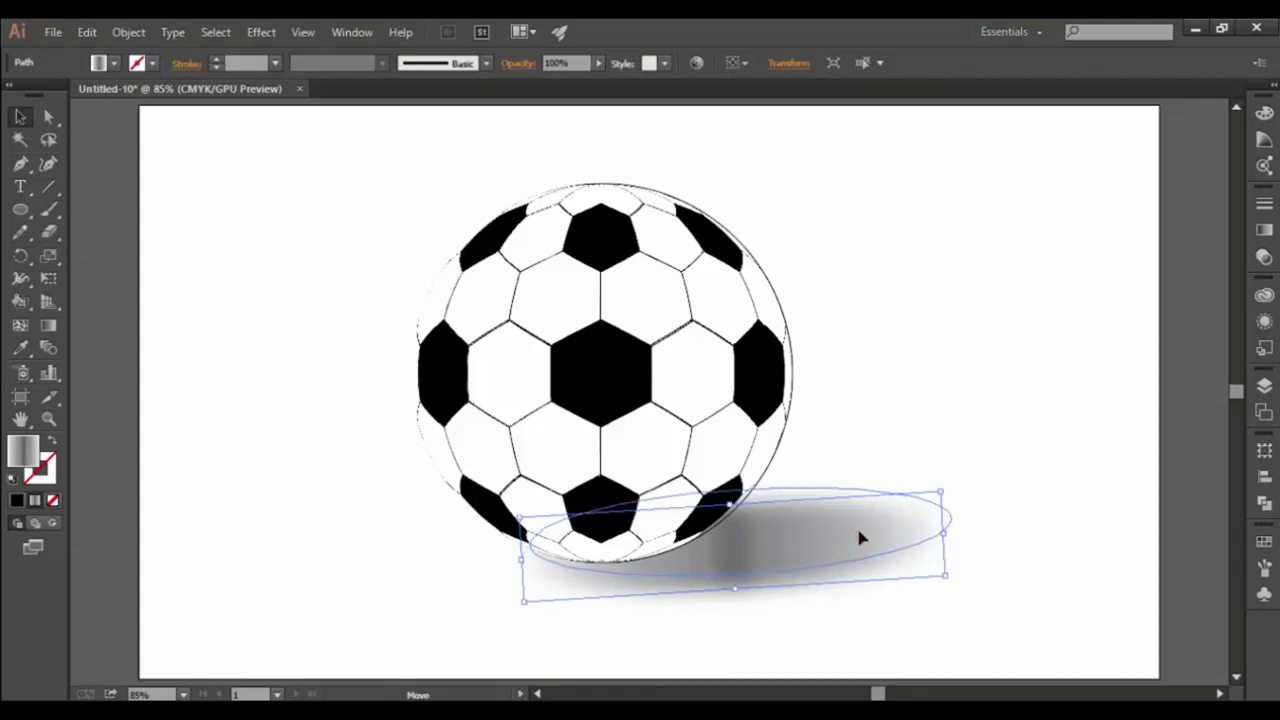
pyautogui.moveTo(851, 551); pyautogui.dragTo(858, 536)
pyautogui.moveTo(745, 577); pyautogui.dragTo(742, 558)
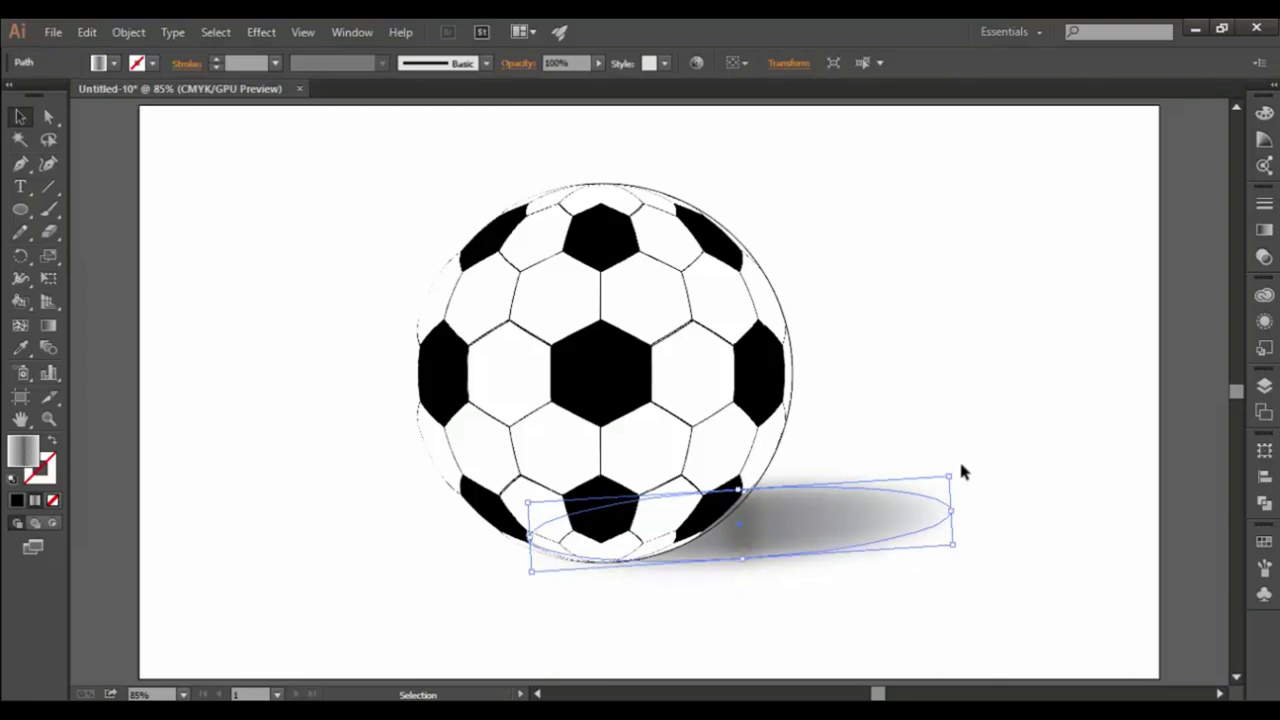
pyautogui.moveTo(955, 470); pyautogui.dragTo(954, 473)
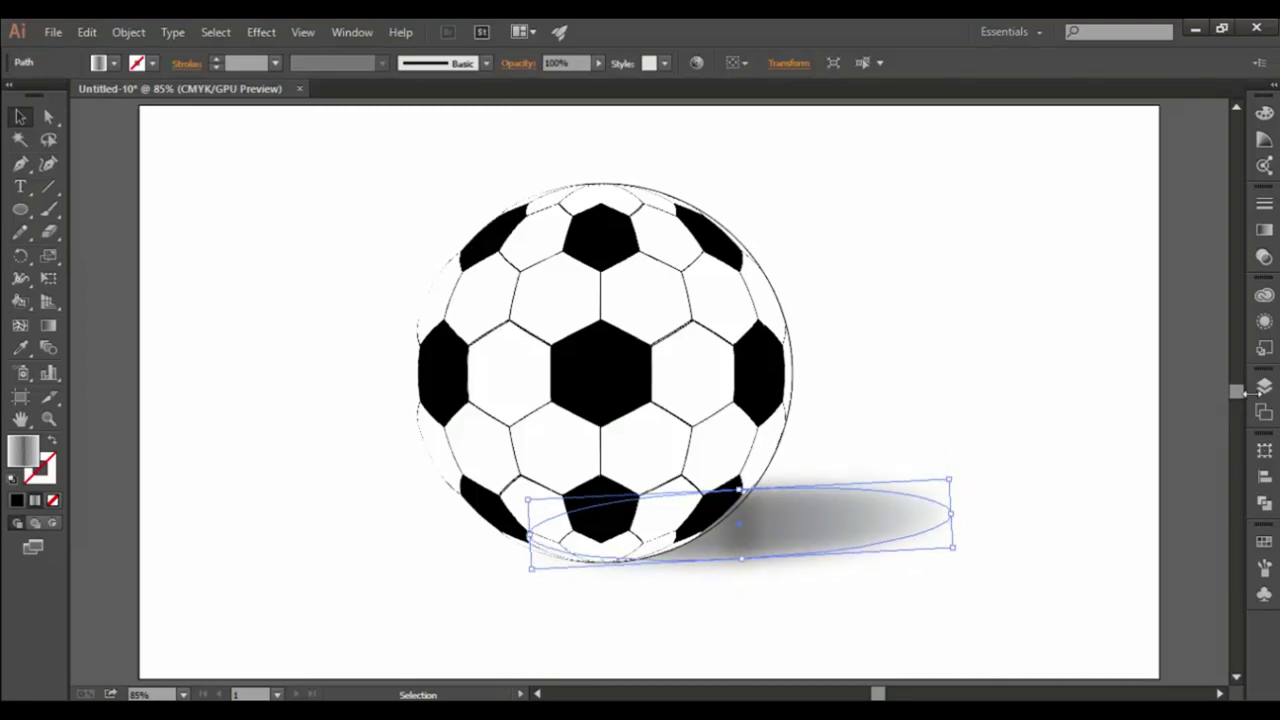
pyautogui.click(1097, 400)
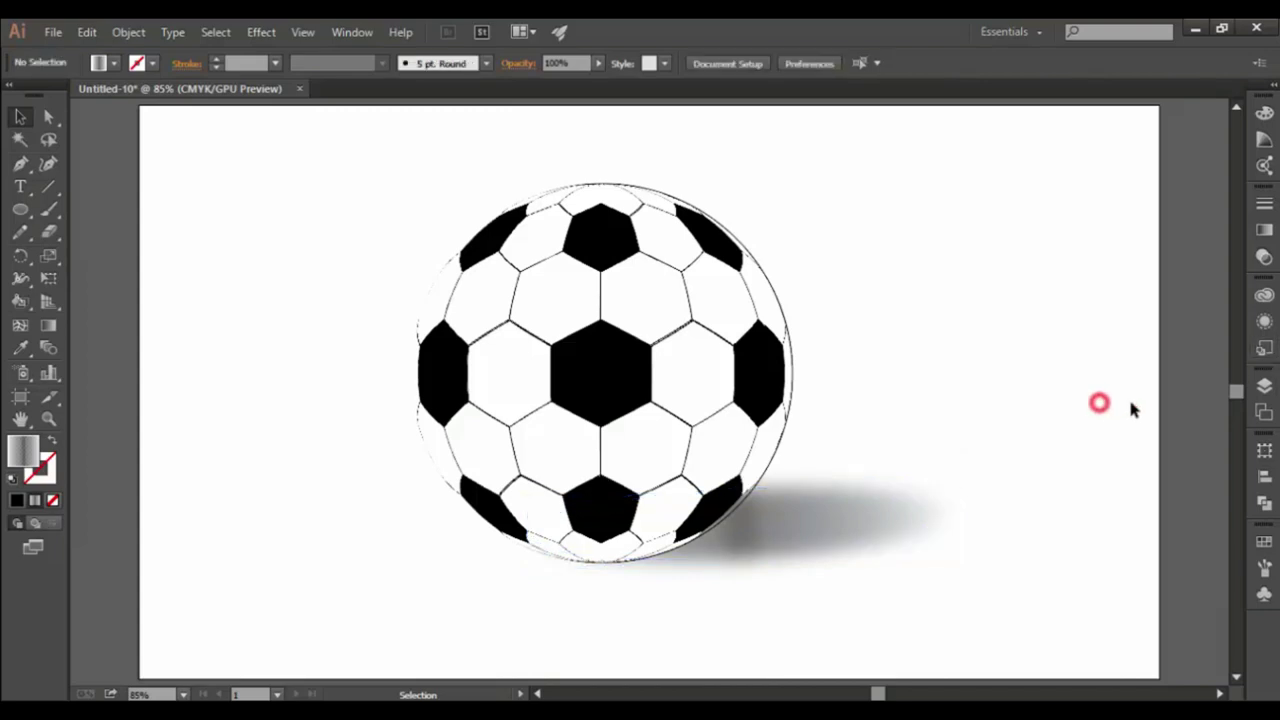
# - Lower the shadow ellipse's opacity to about 68% in the Transparency panel, then collapse the panel
pyautogui.click(896, 516)
pyautogui.click(1264, 256)
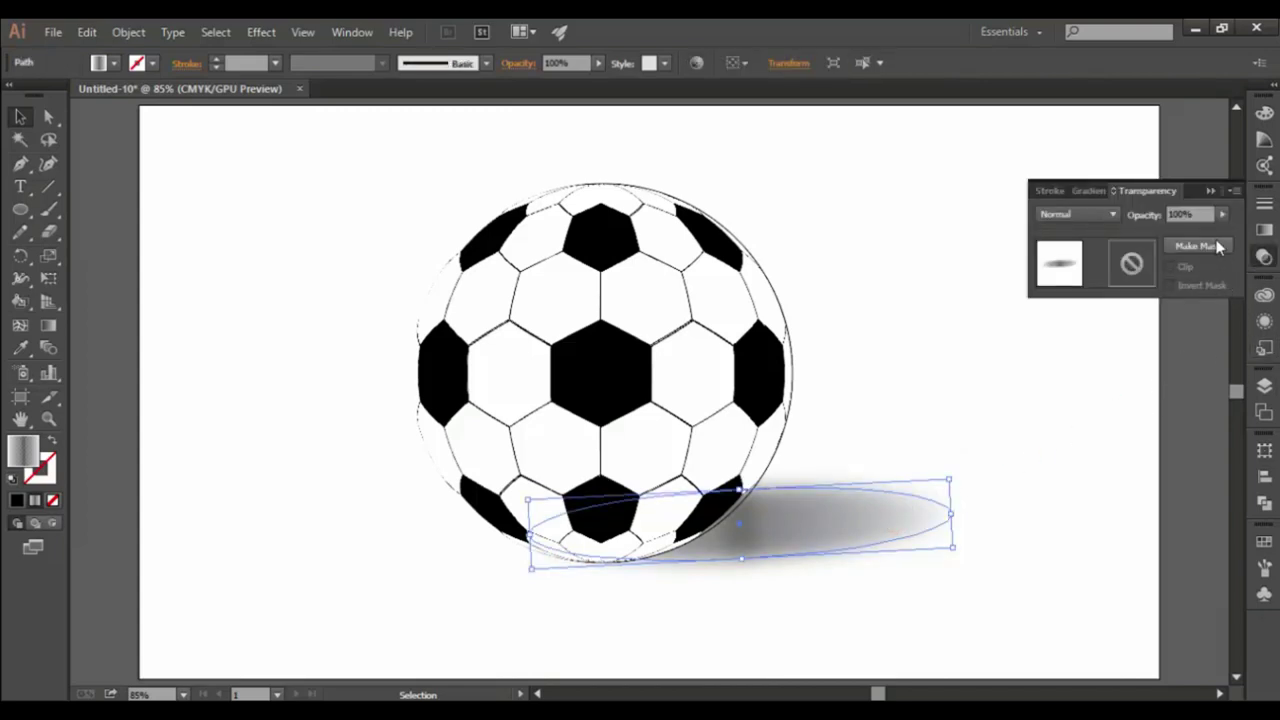
pyautogui.click(1221, 214)
pyautogui.moveTo(1205, 235); pyautogui.dragTo(1190, 236)
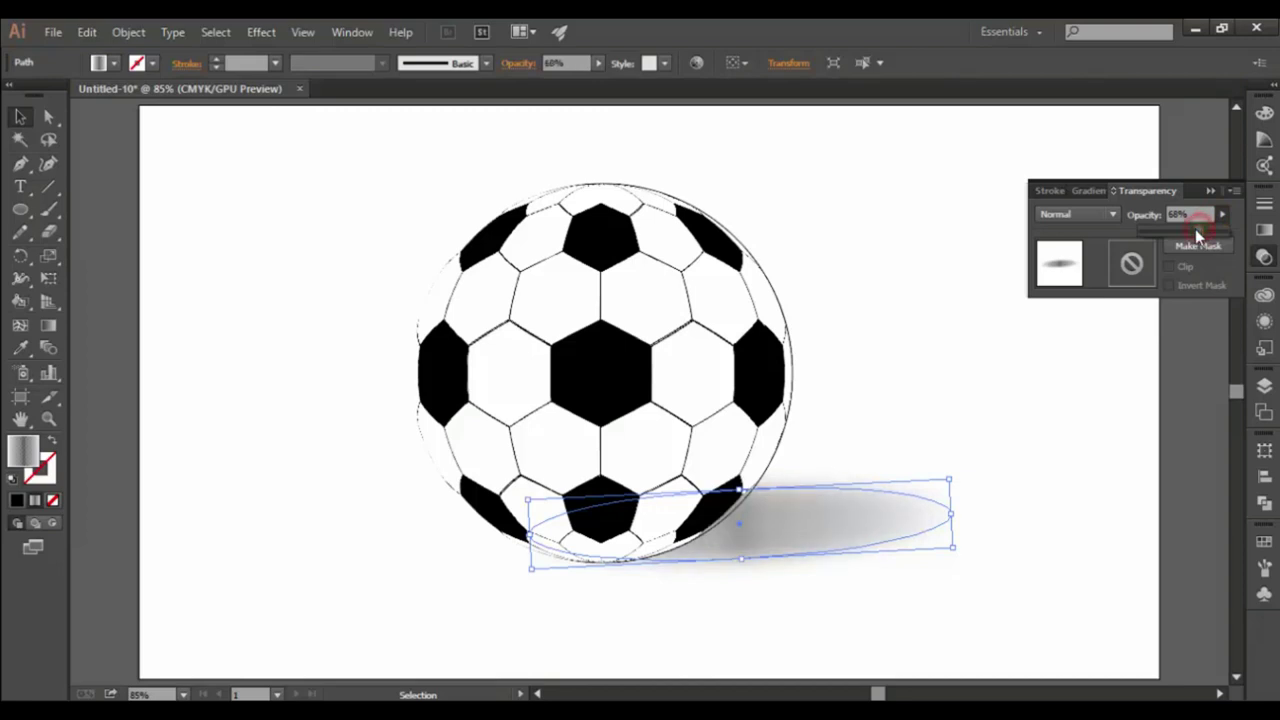
pyautogui.click(1075, 381)
pyautogui.click(992, 393)
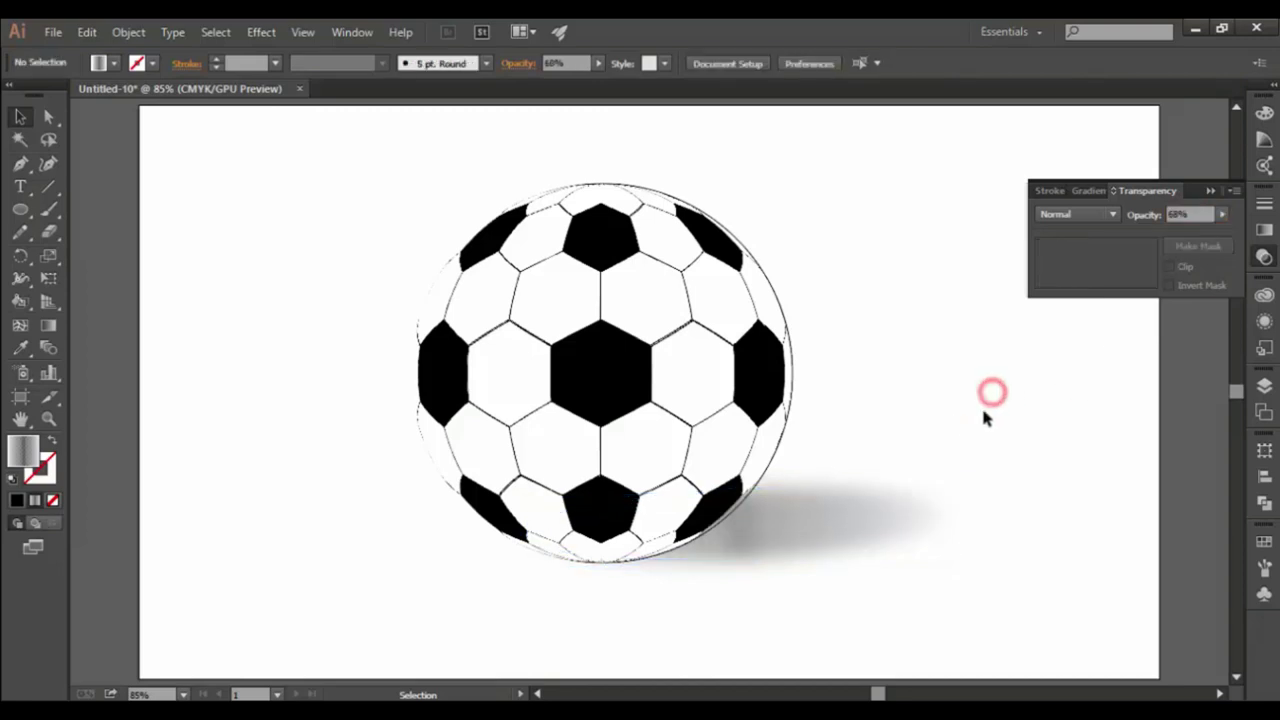
pyautogui.click(1209, 192)
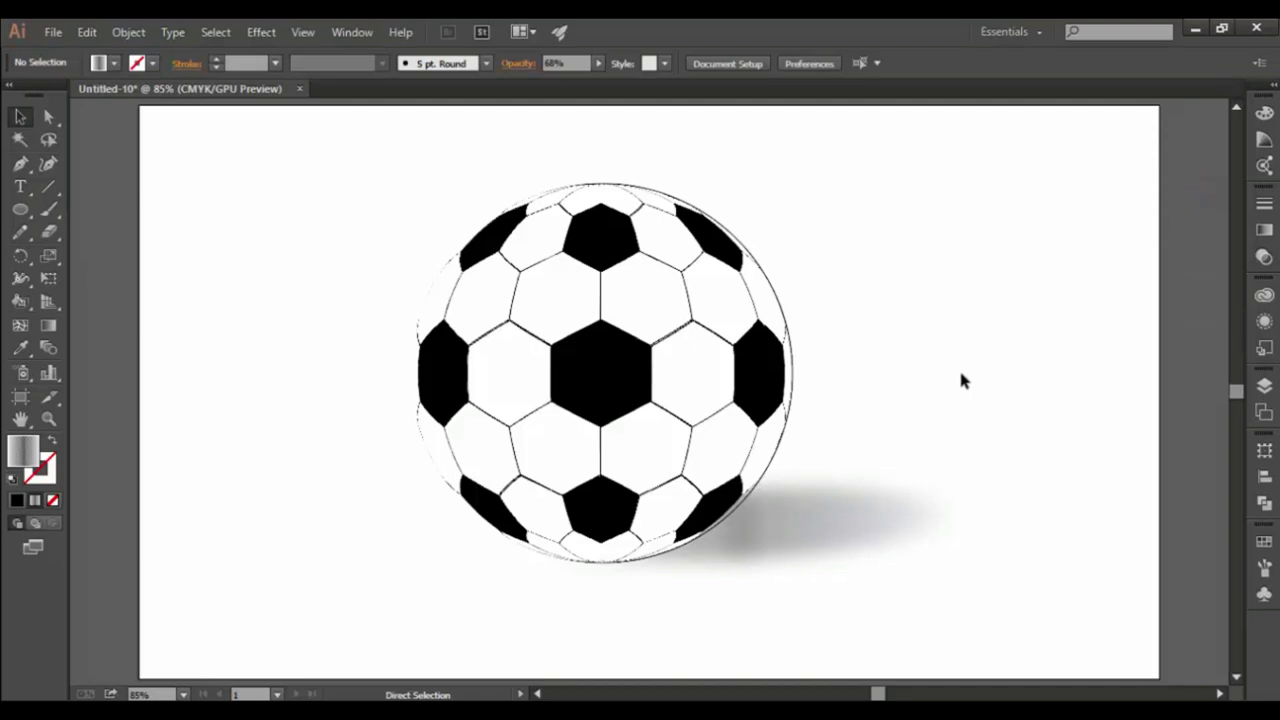
# - Zoom out and drag the shadow ellipse's bottom-middle handle to flatten it slightly
pyautogui.hotkey('ctrl', '-')
pyautogui.hotkey('ctrl', '-')
pyautogui.hotkey('ctrl', '-')
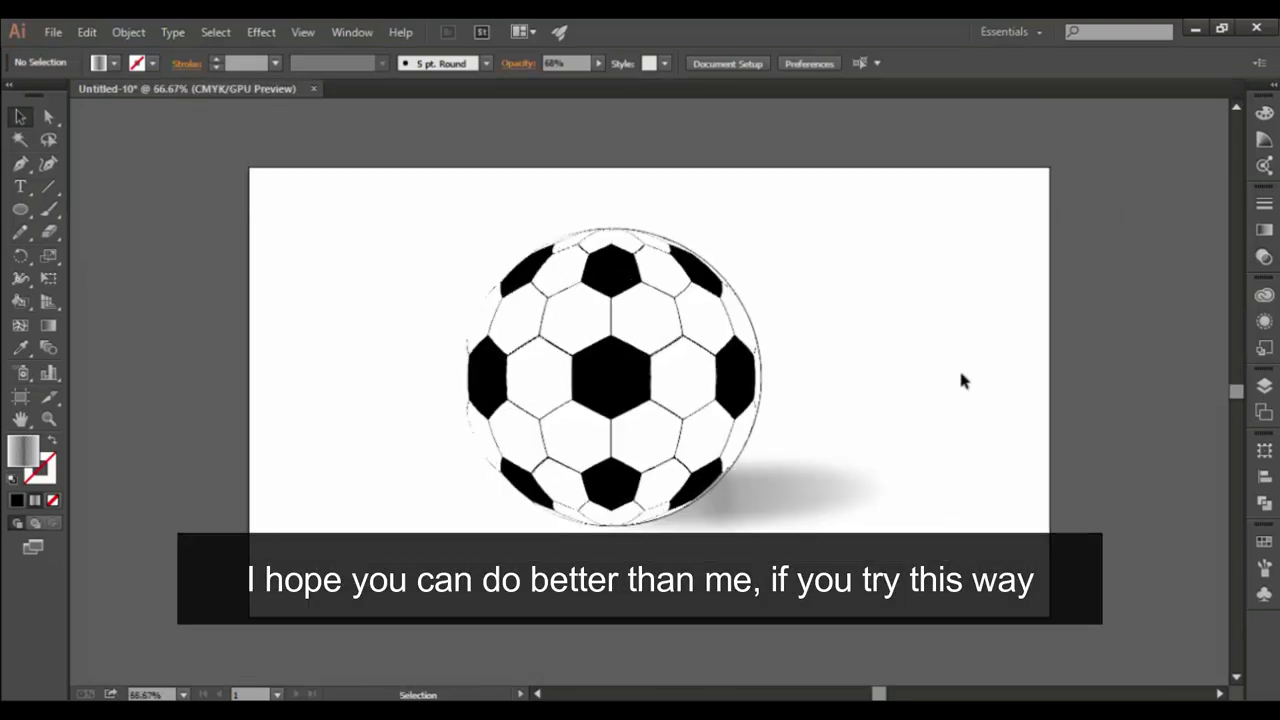
pyautogui.click(835, 487)
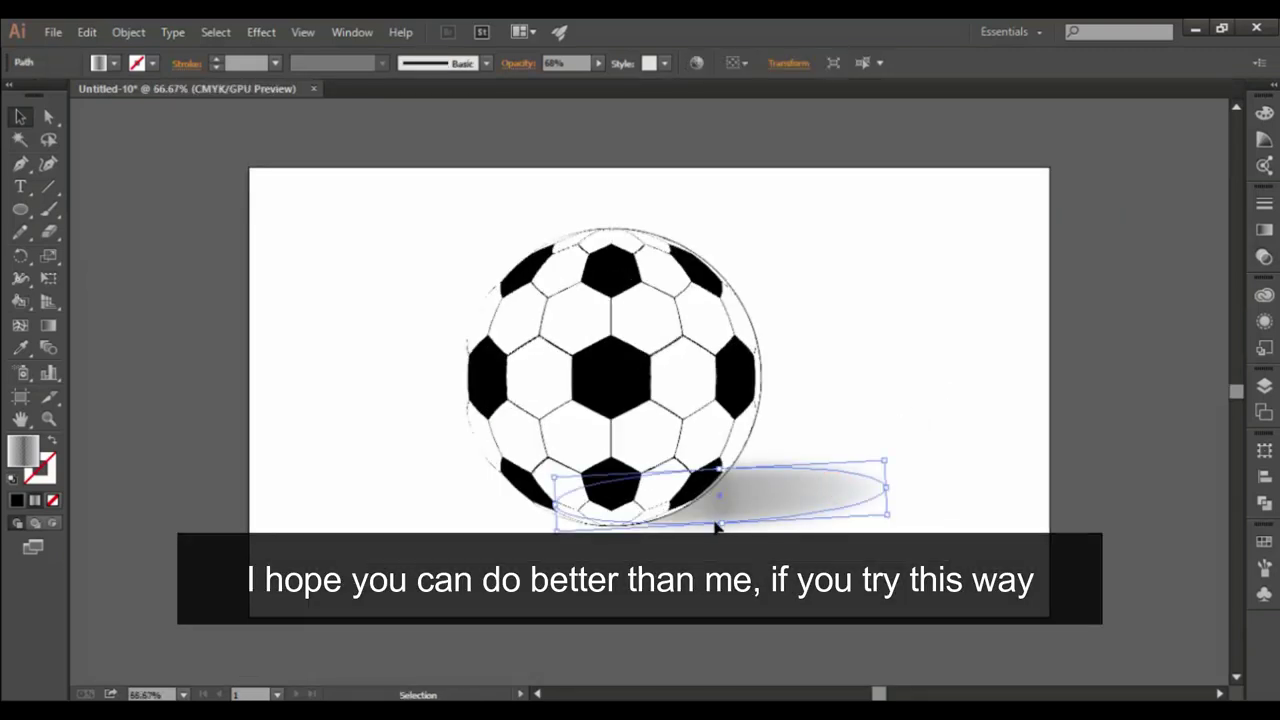
pyautogui.moveTo(723, 521); pyautogui.dragTo(725, 537)
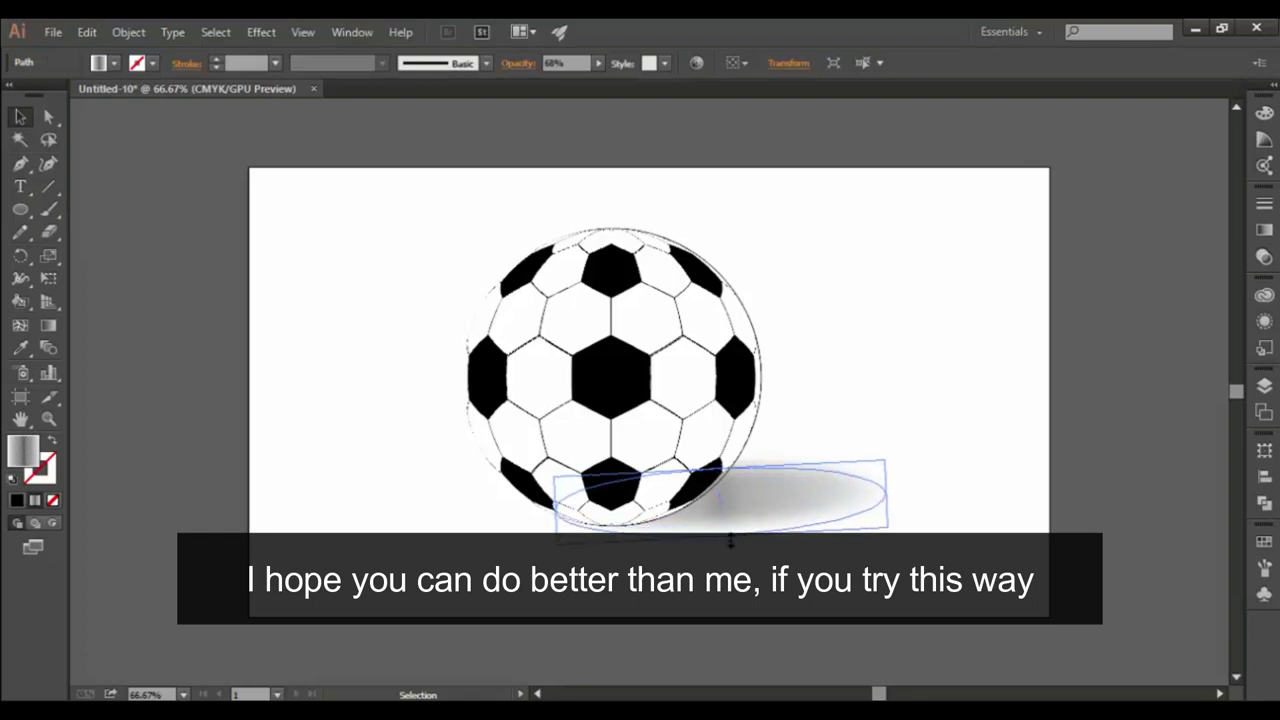
pyautogui.click(953, 537)
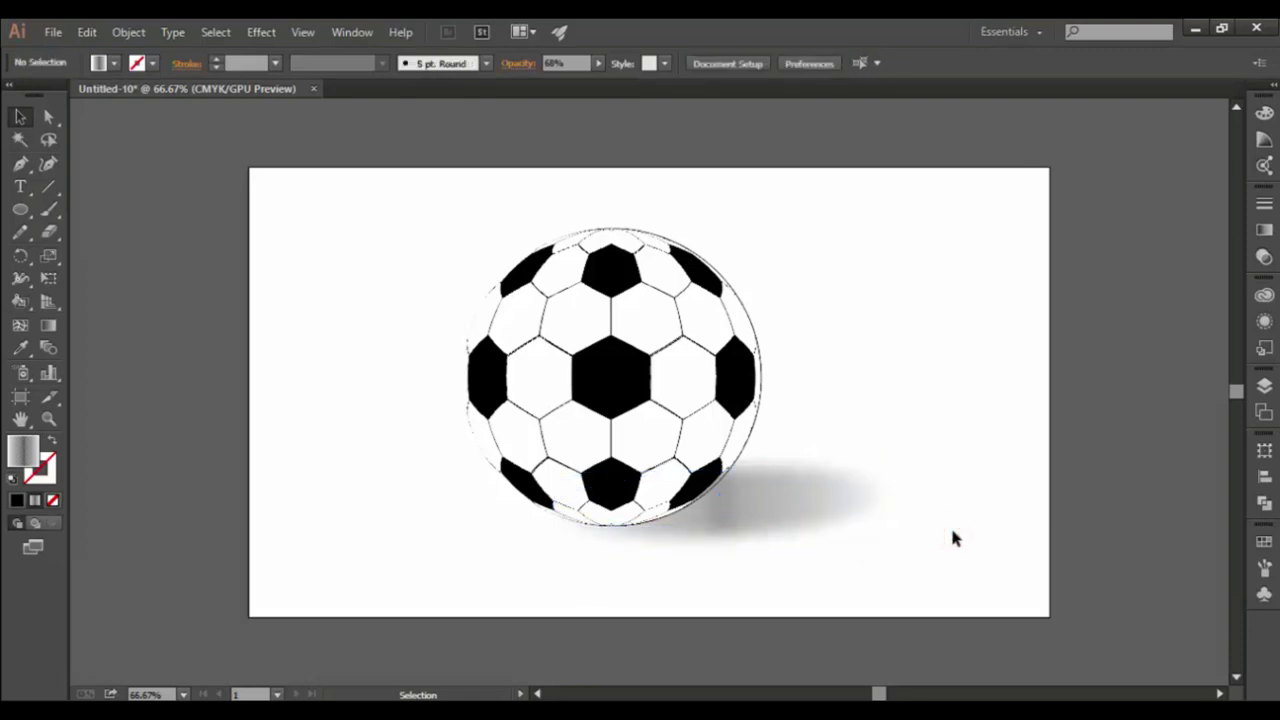